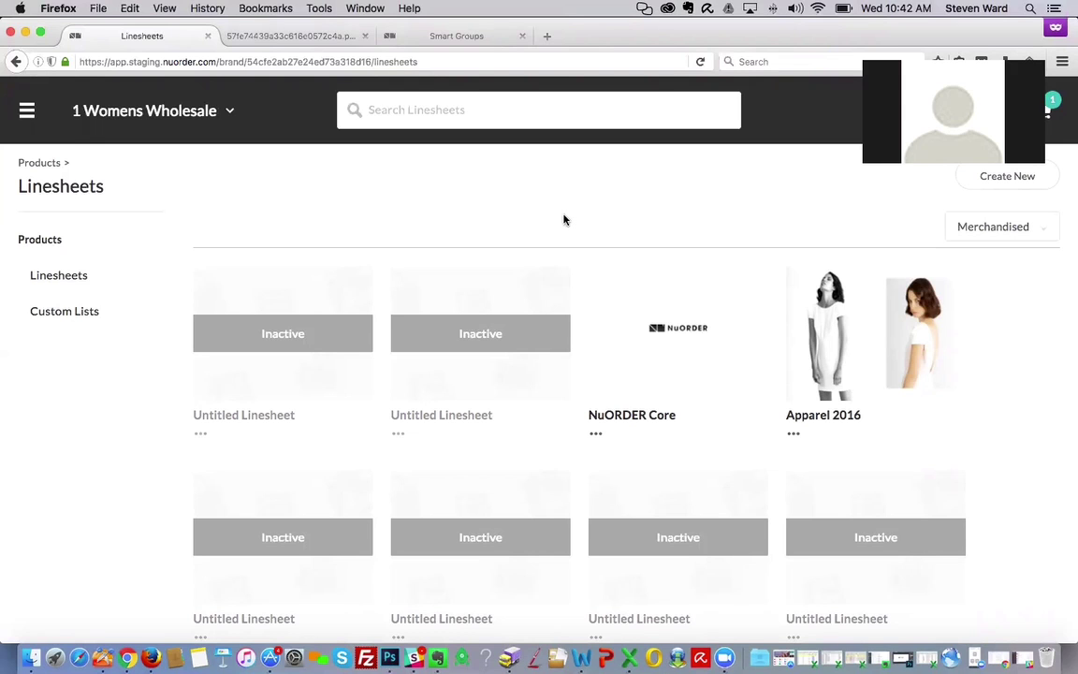
Open the management page for custom linesheet templates in the Admin area.
left_click(26, 110)
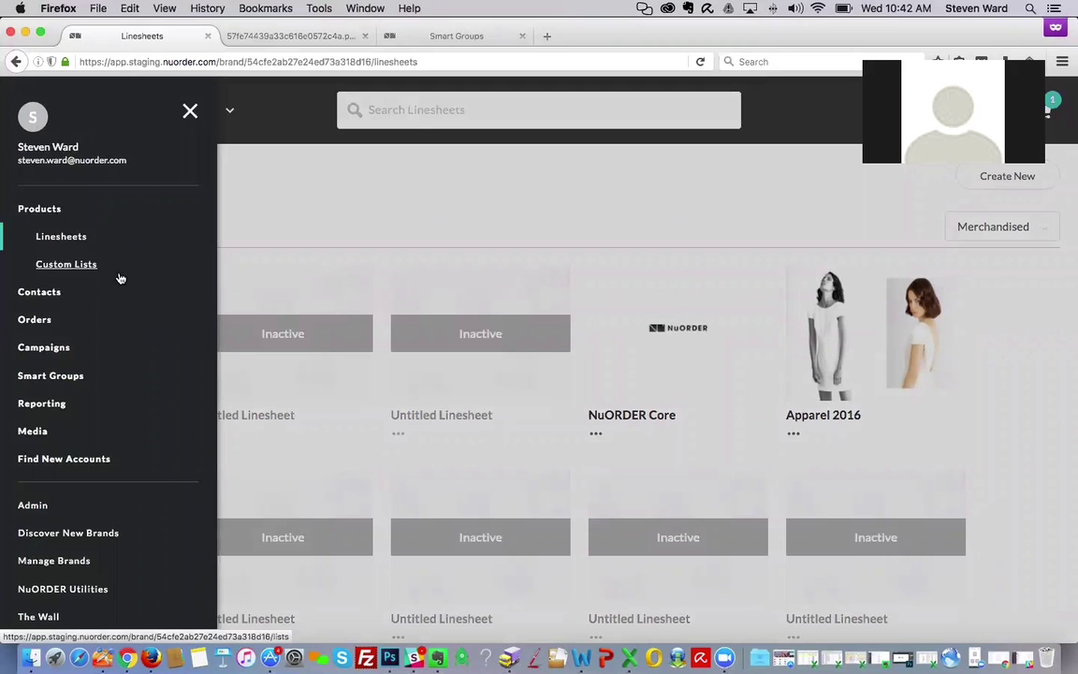
left_click(33, 505)
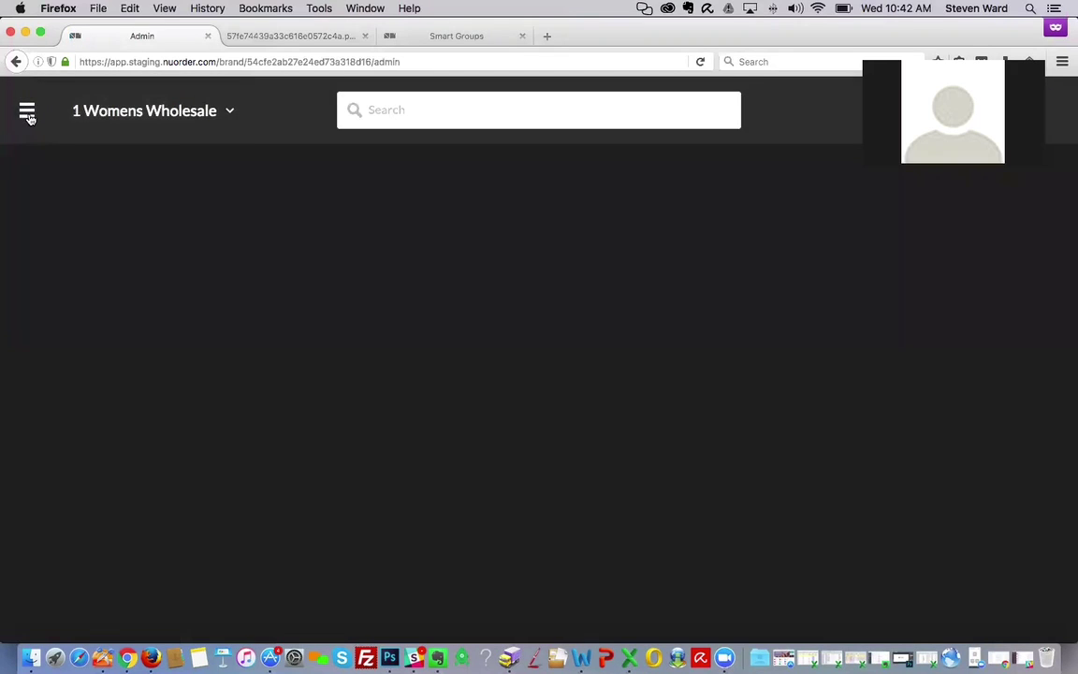
scroll(373, 308, "down", 1)
scroll(374, 308, "up", 1)
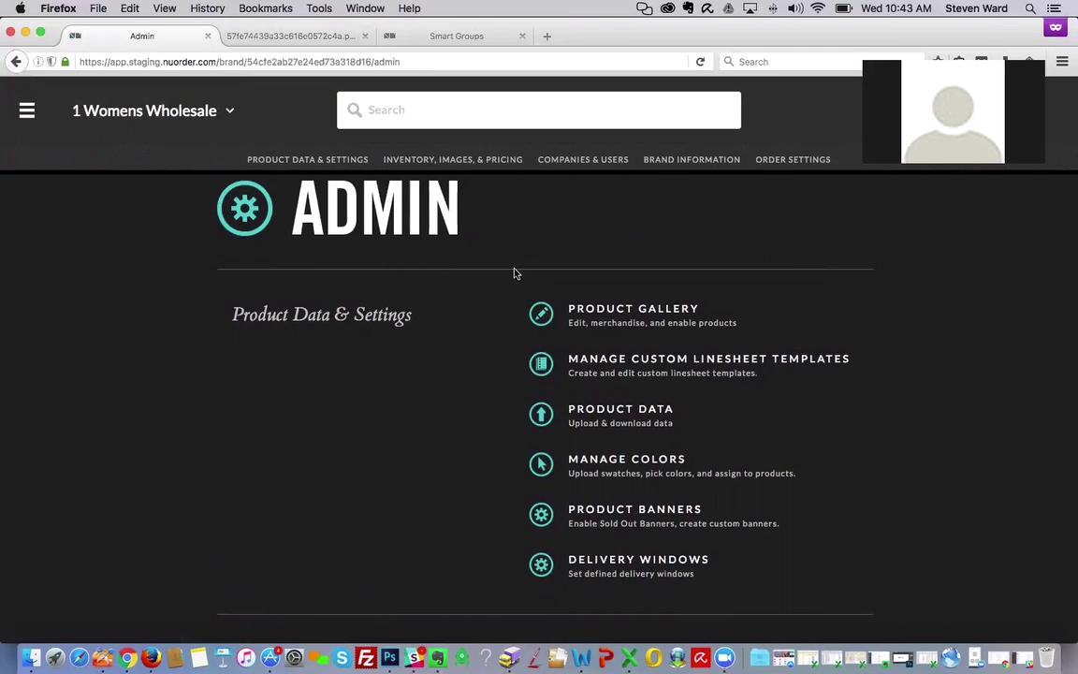
scroll(639, 402, "down", 10)
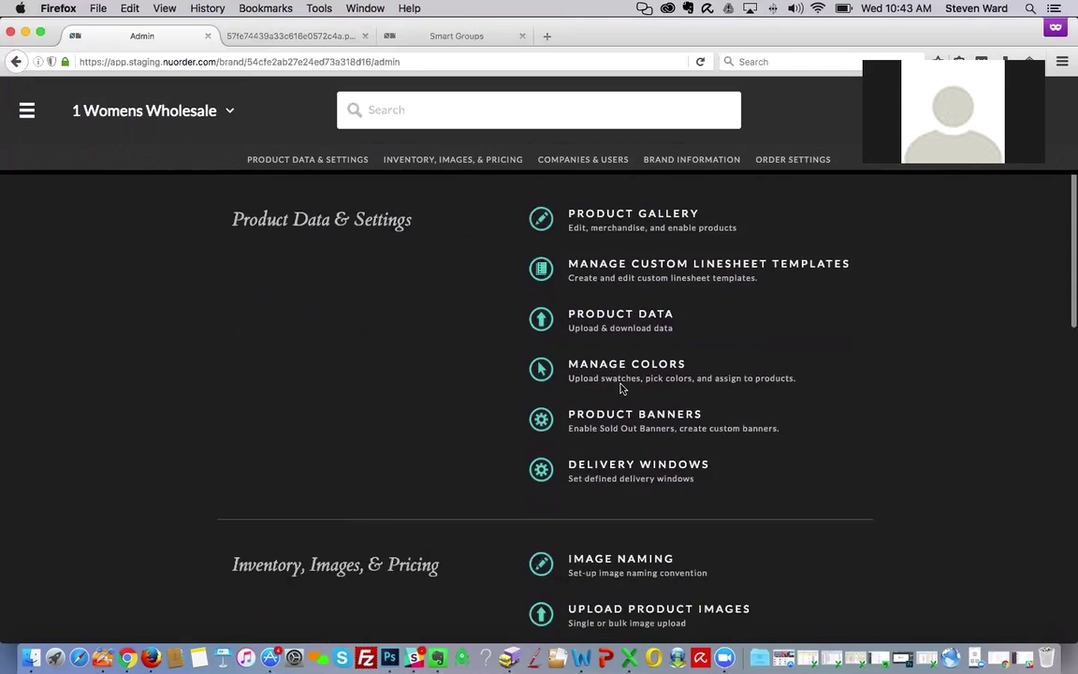
scroll(609, 384, "up", 10)
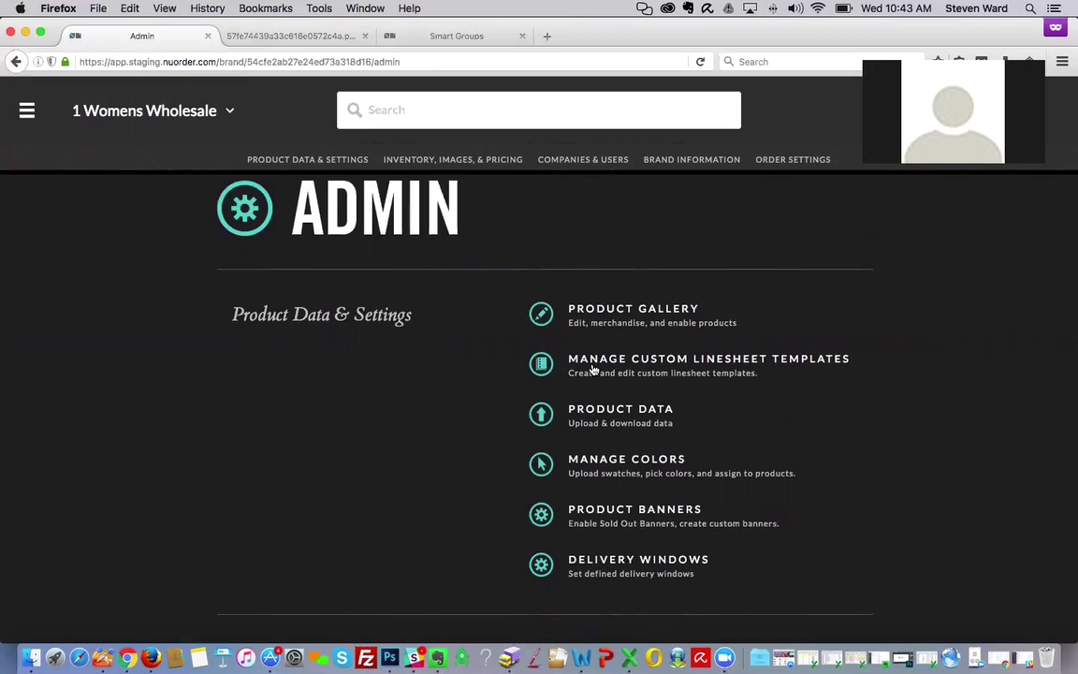
left_click(659, 372)
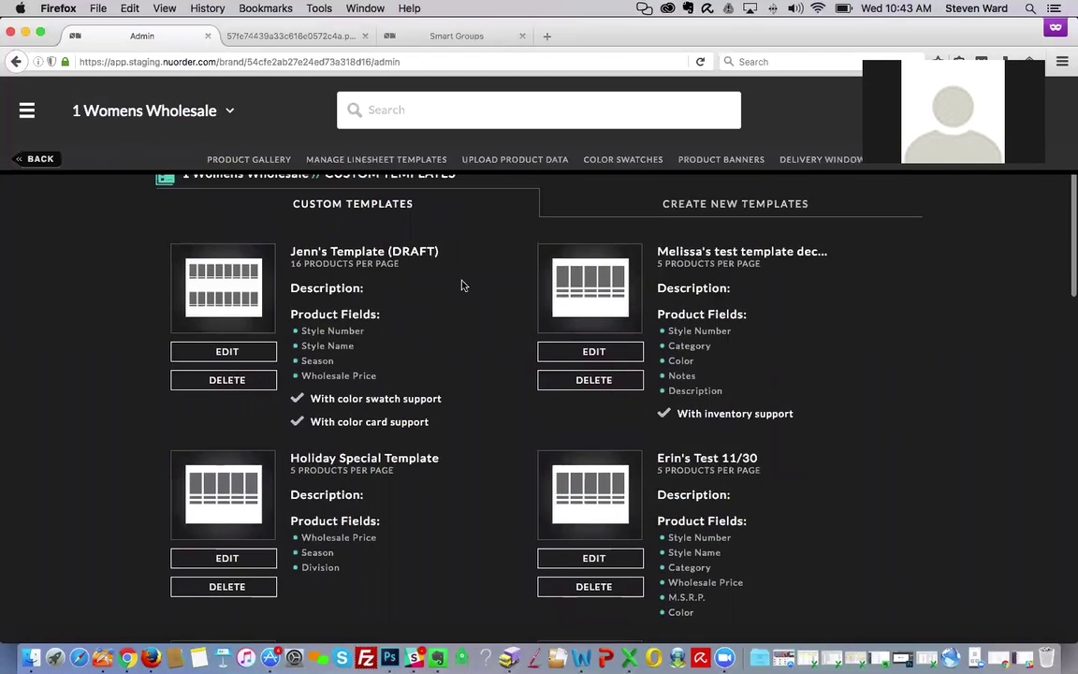
Review the existing custom linesheet templates, including their products per page, product fields and swatch or inventory support.
scroll(501, 345, "down", 4)
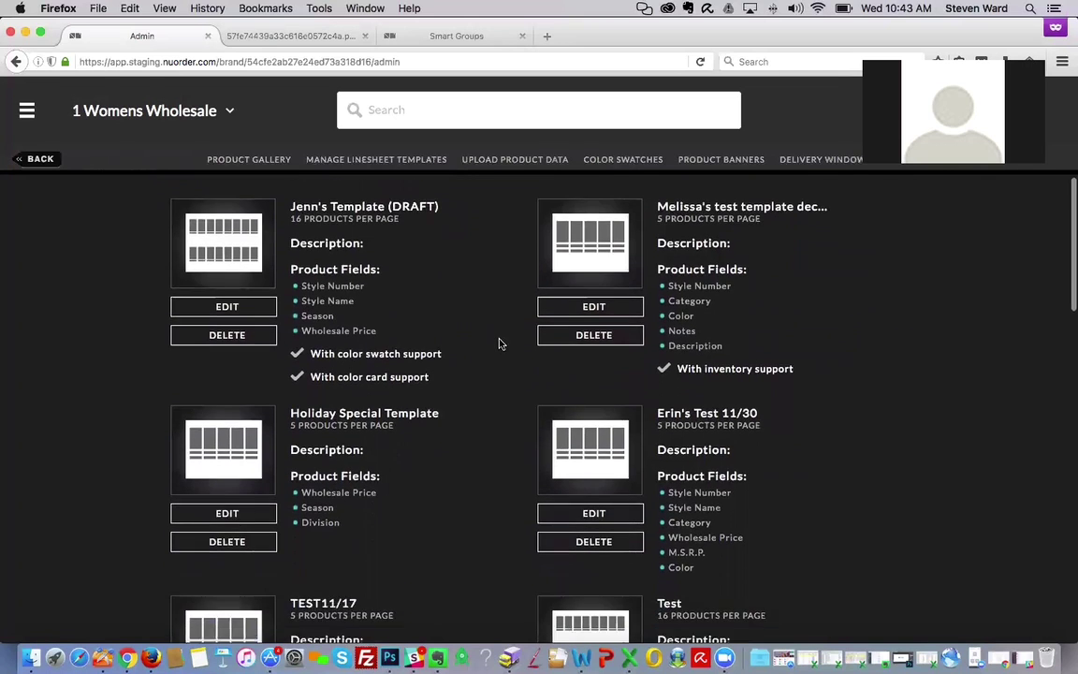
scroll(494, 344, "down", 15)
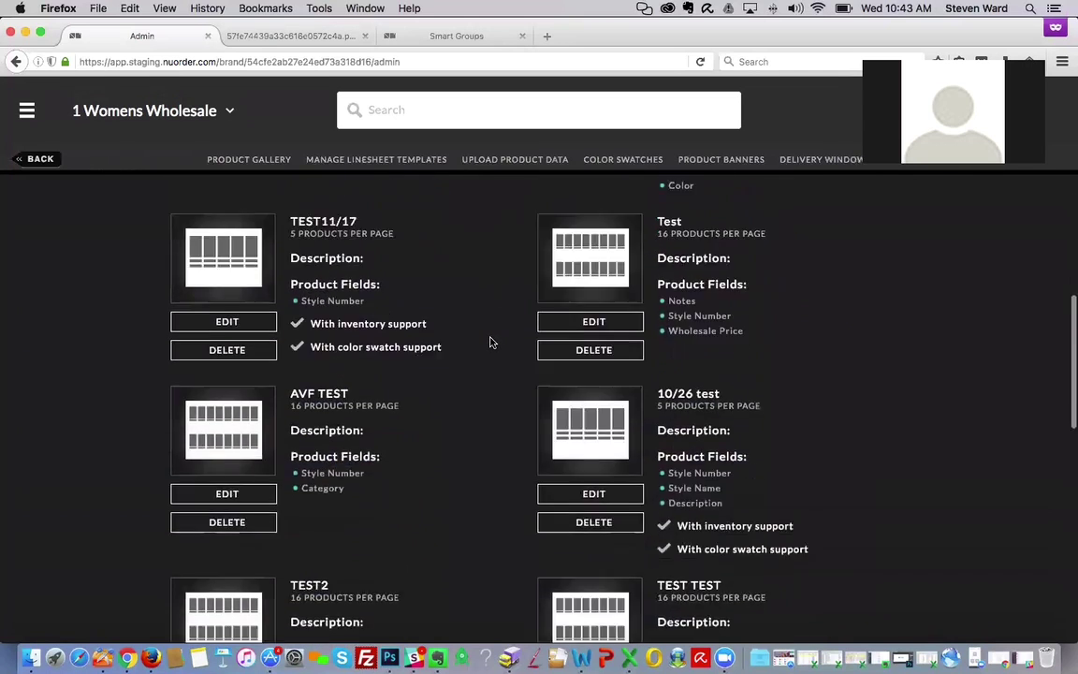
scroll(489, 343, "down", 4)
scroll(487, 347, "up", 16)
scroll(491, 347, "up", 5)
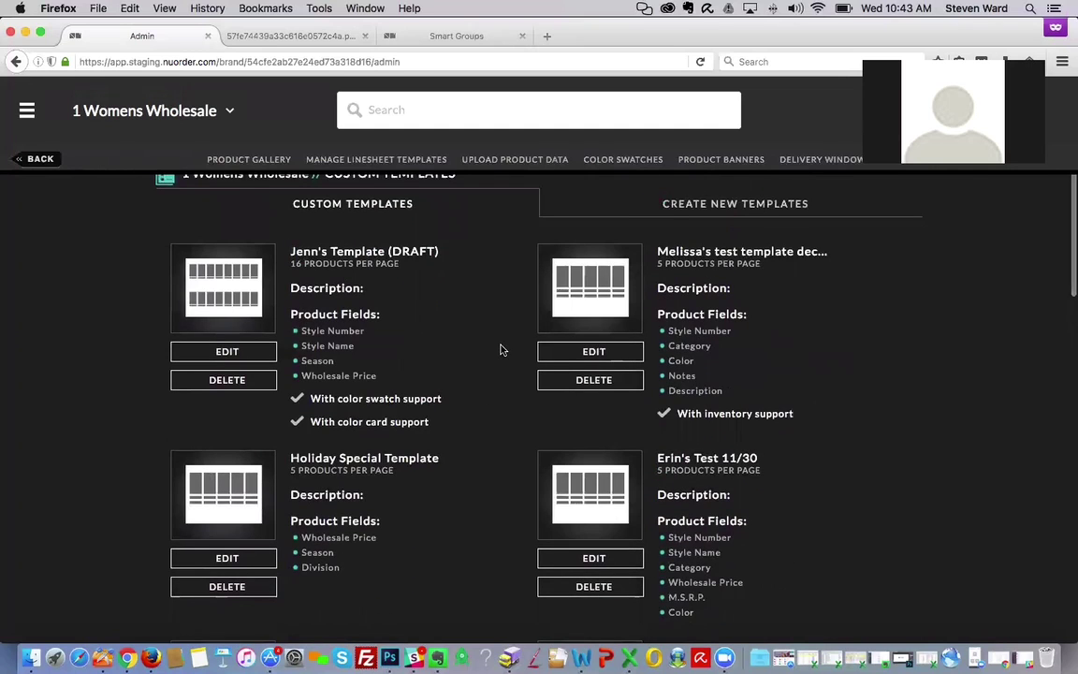
scroll(527, 286, "down", 15)
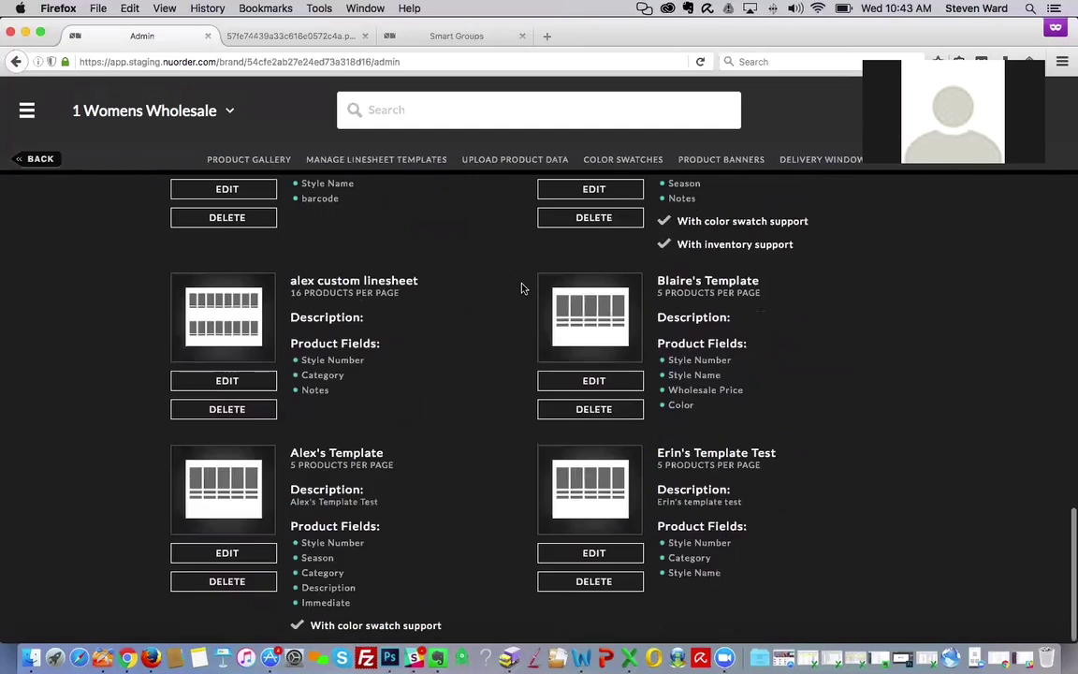
scroll(514, 297, "up", 10)
scroll(514, 298, "up", 5)
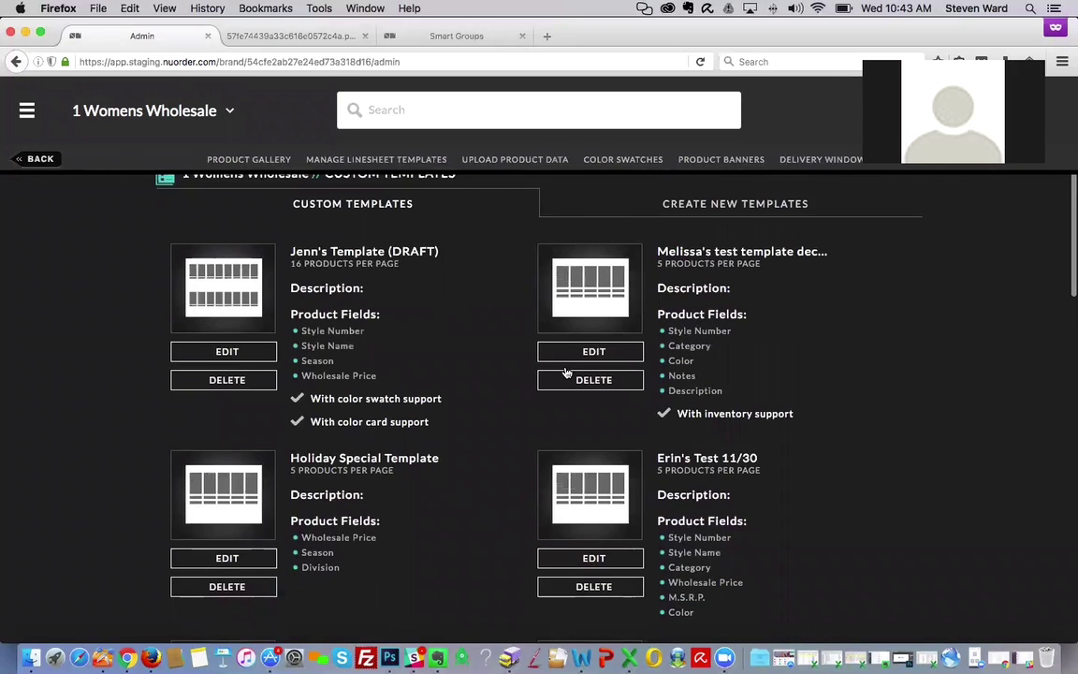
scroll(450, 421, "down", 15)
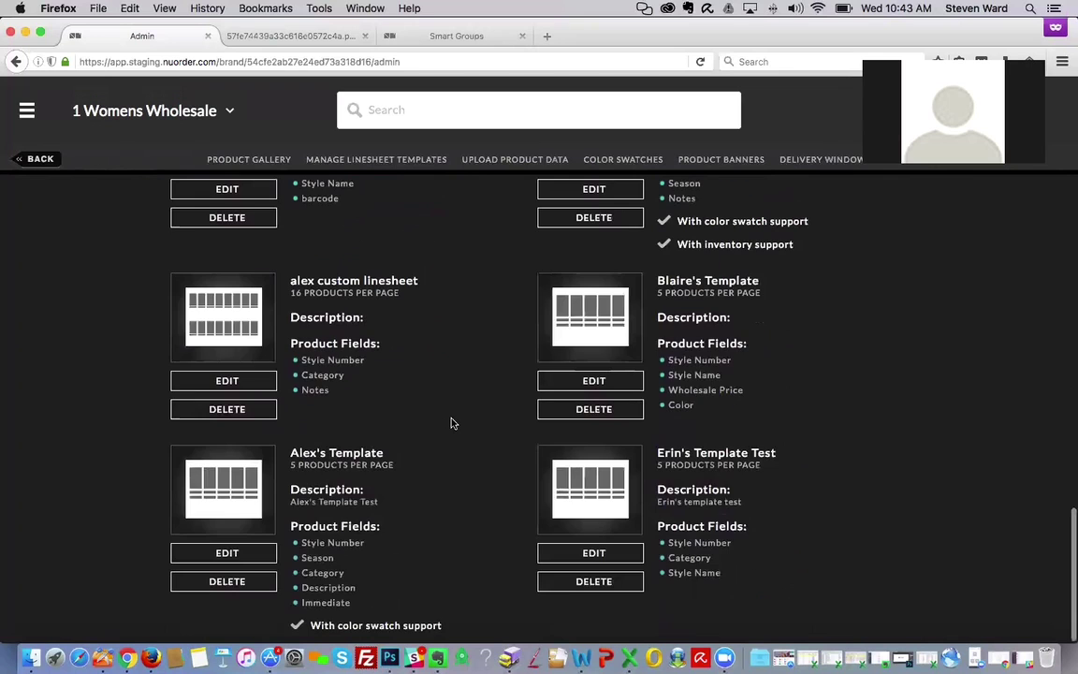
scroll(451, 423, "up", 10)
scroll(450, 422, "down", 3)
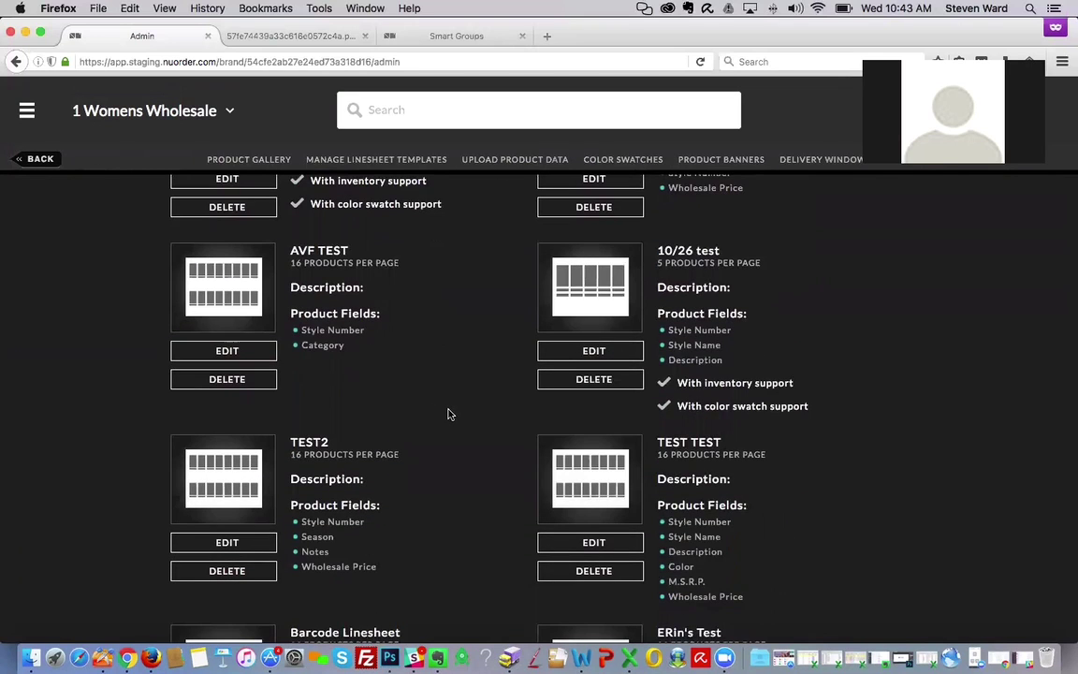
scroll(457, 410, "down", 1)
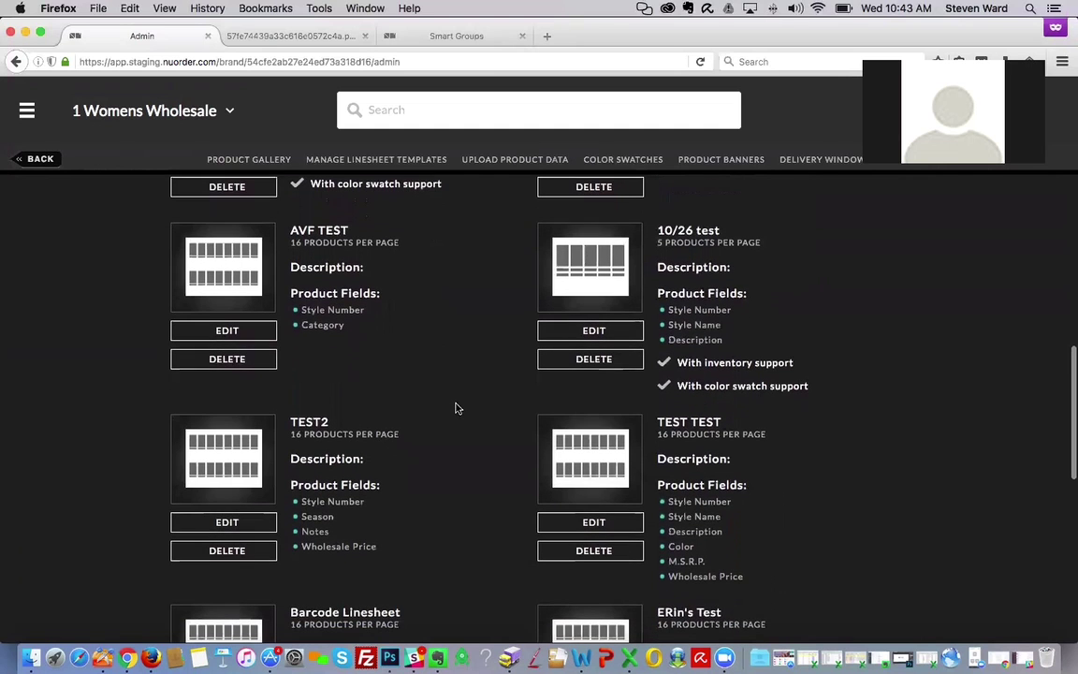
scroll(462, 407, "down", 5)
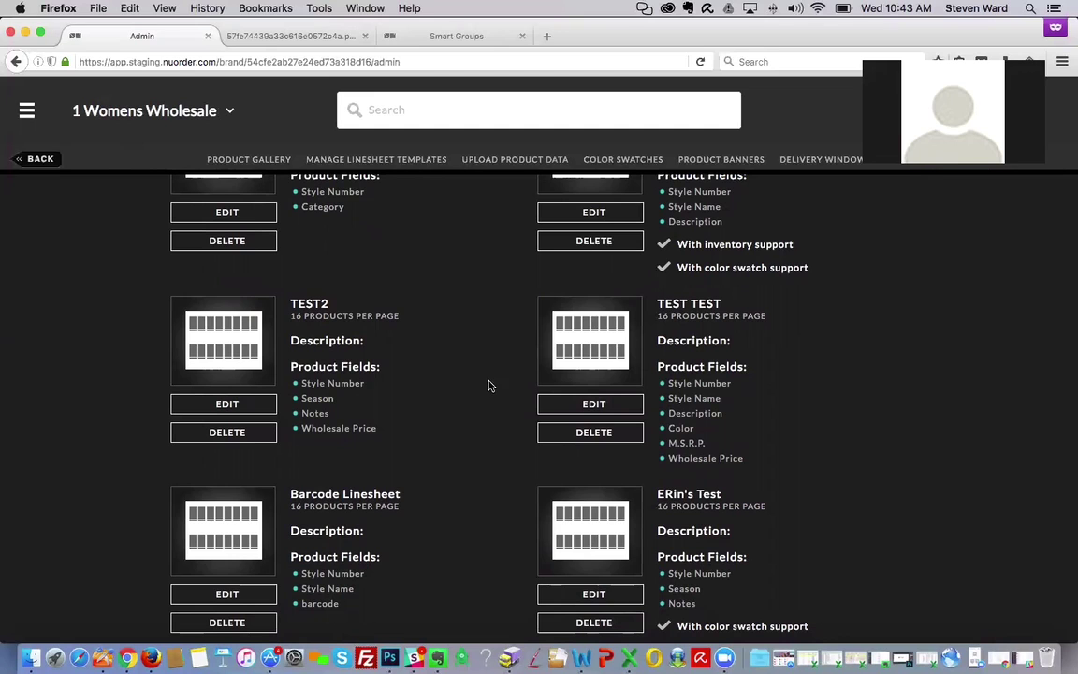
Leave the template management page, return to the brand's Linesheets and create a new linesheet.
left_click(38, 160)
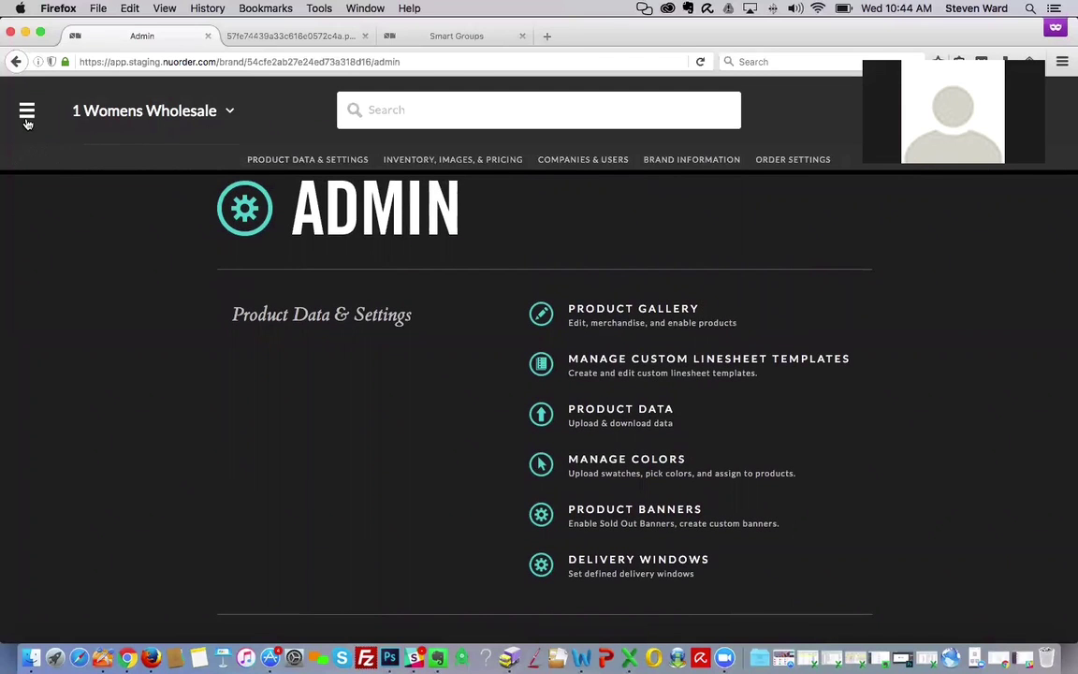
left_click(26, 113)
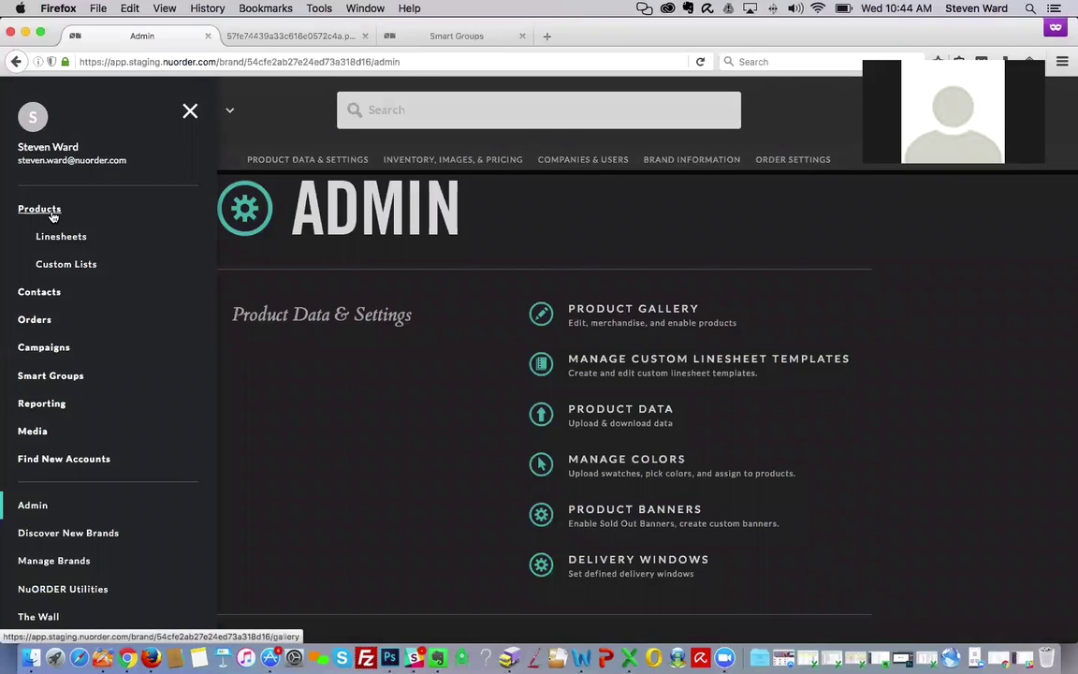
left_click(82, 238)
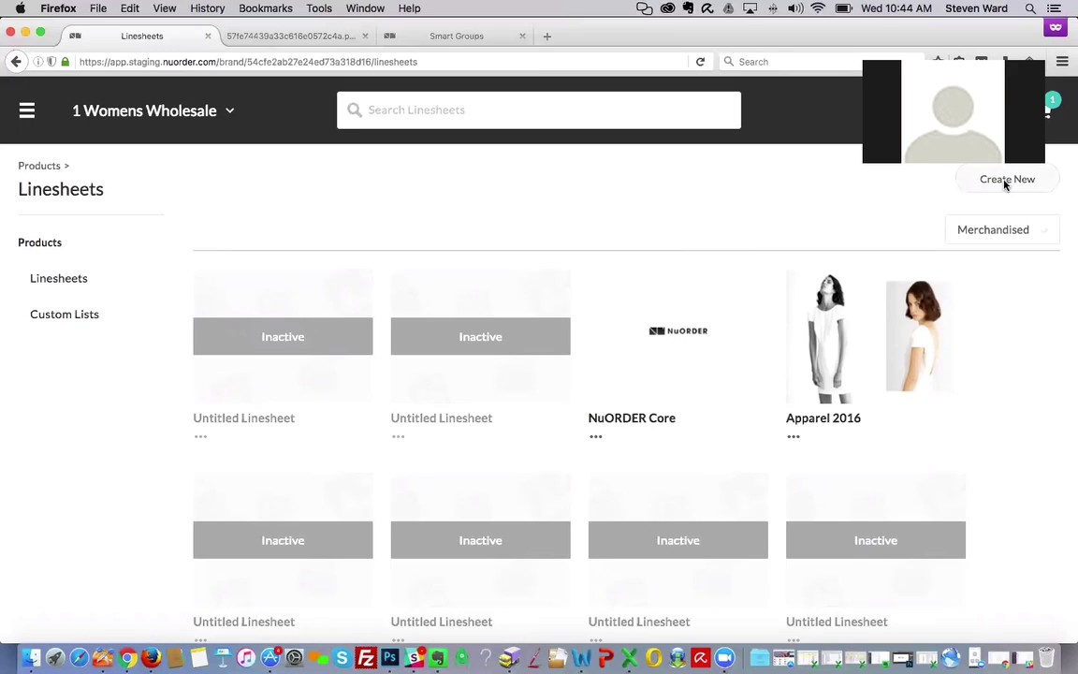
left_click(974, 181)
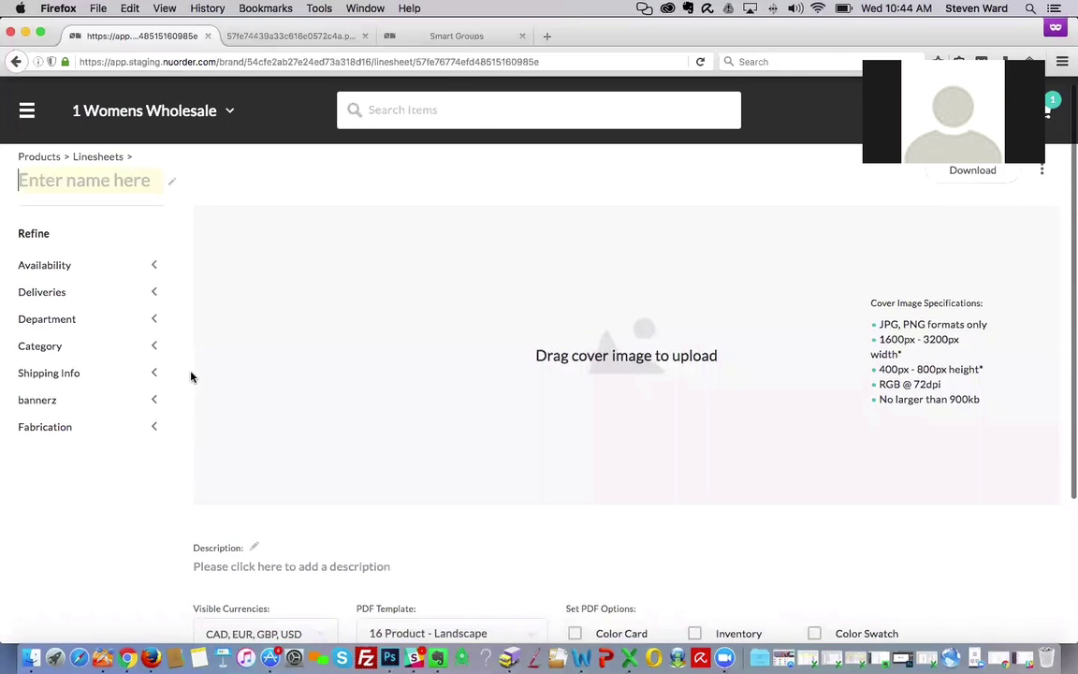
Name the new linesheet "NuORDER Core".
scroll(192, 376, "down", 4)
scroll(286, 319, "up", 4)
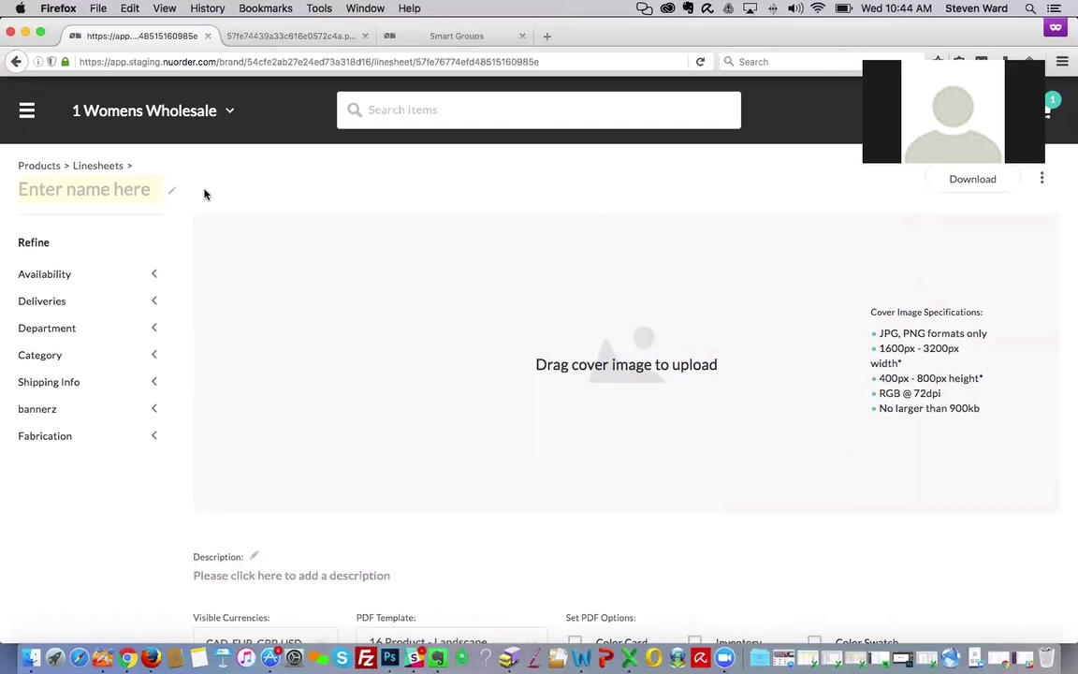
scroll(642, 435, "down", 2)
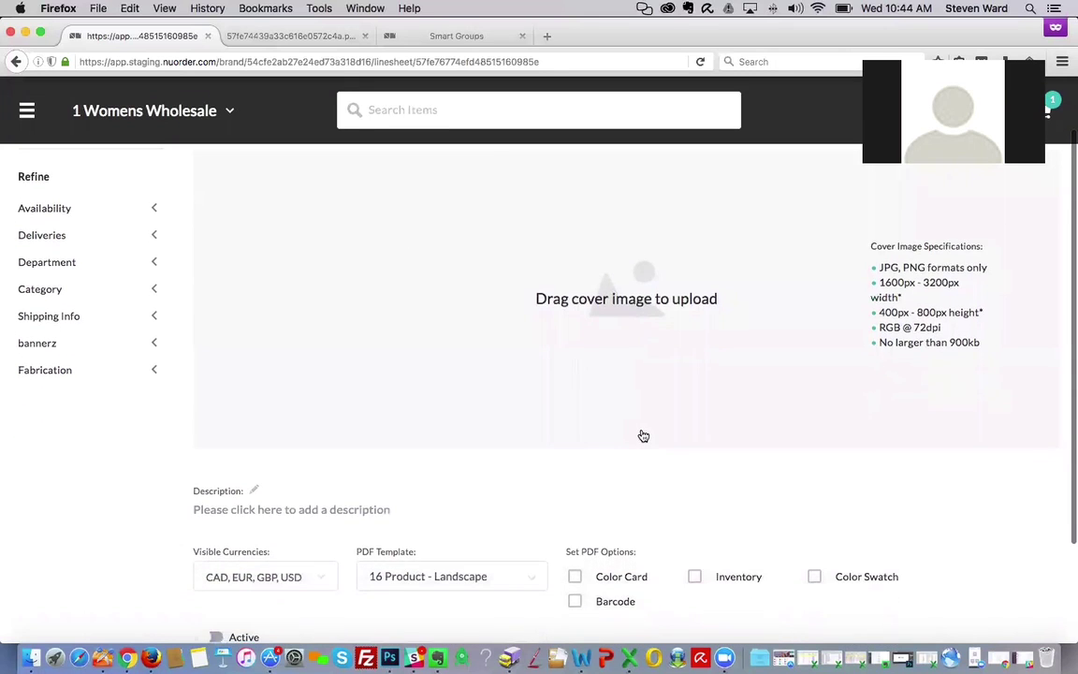
scroll(642, 435, "up", 2)
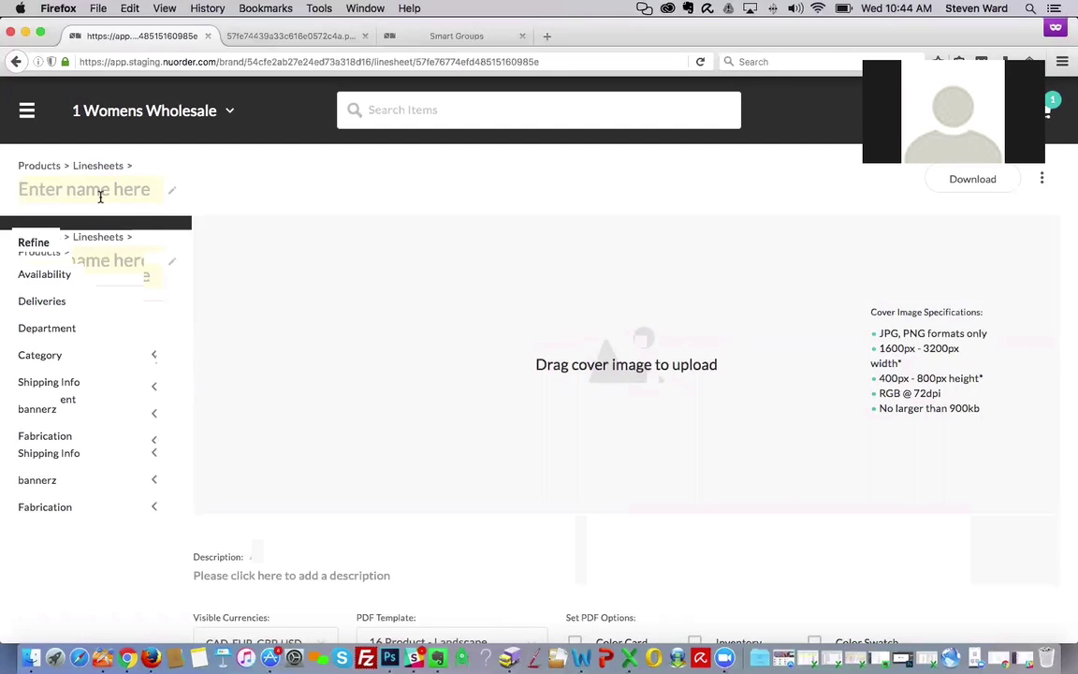
type("NuOR")
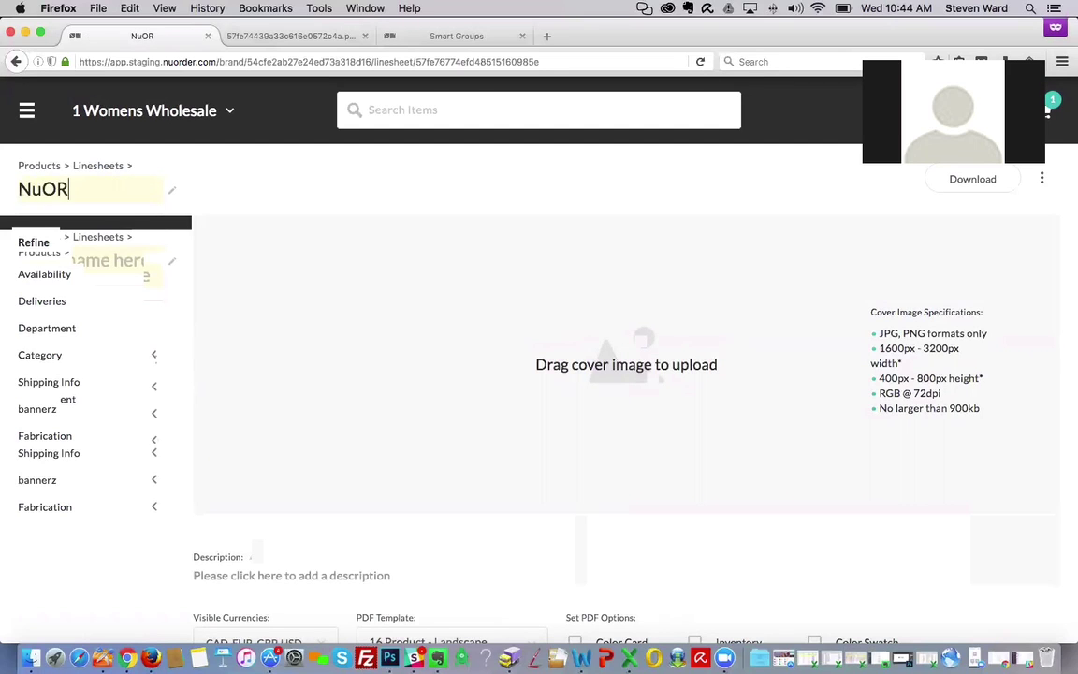
type("DER Core")
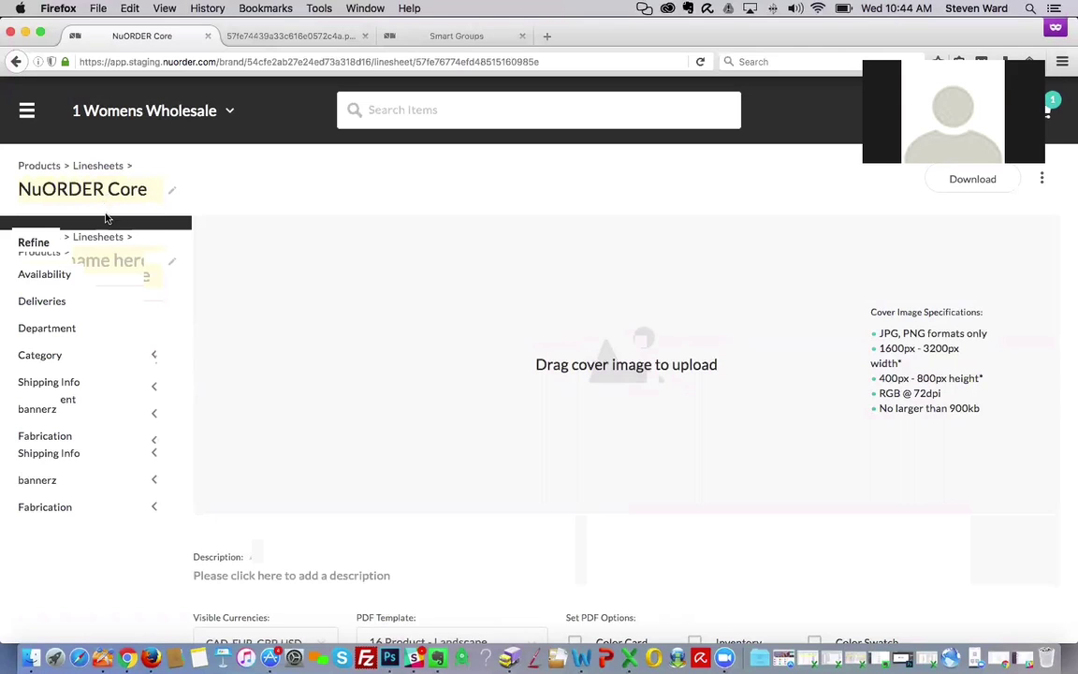
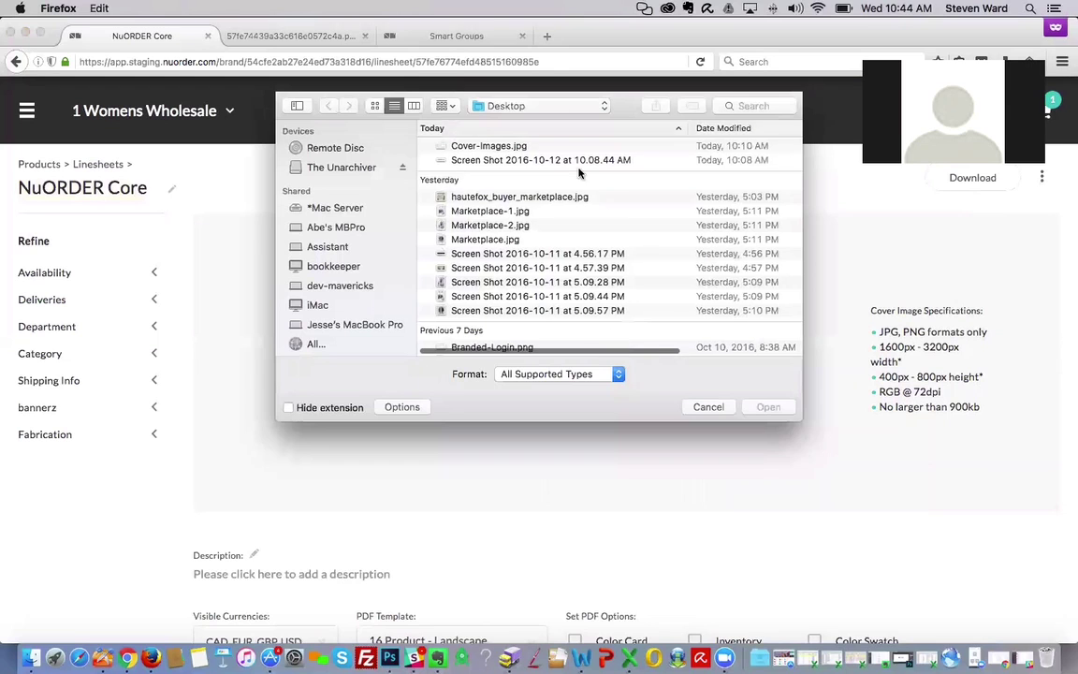
Upload Cover-Images.jpg from the Desktop as the linesheet's cover image.
left_click(531, 154)
left_click(530, 144)
left_click(764, 408)
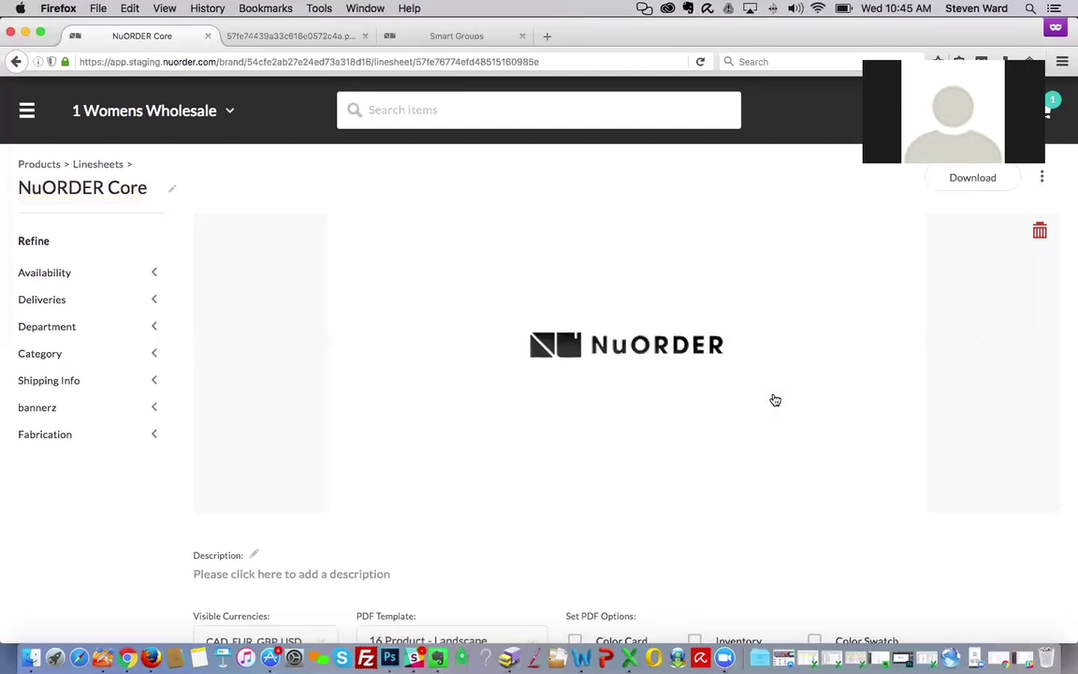
Try moving Cover-Images.jpg from a Finder window onto the linesheet's cover area, and close the Finder window.
left_click(81, 615)
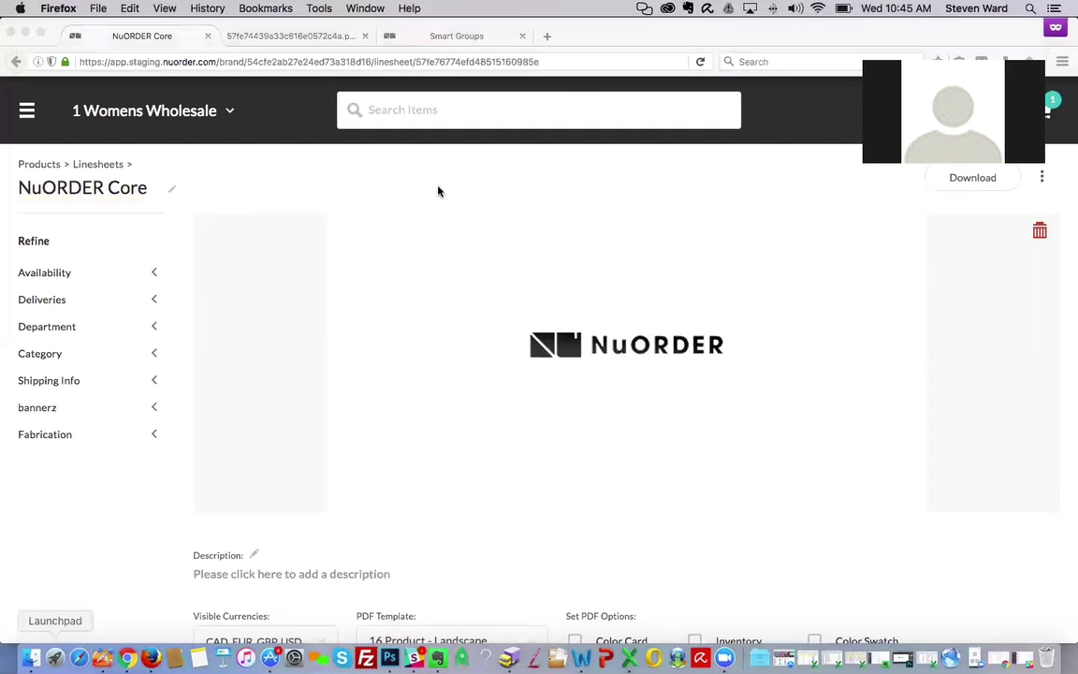
left_click(504, 160)
left_click_drag(504, 165, 856, 452)
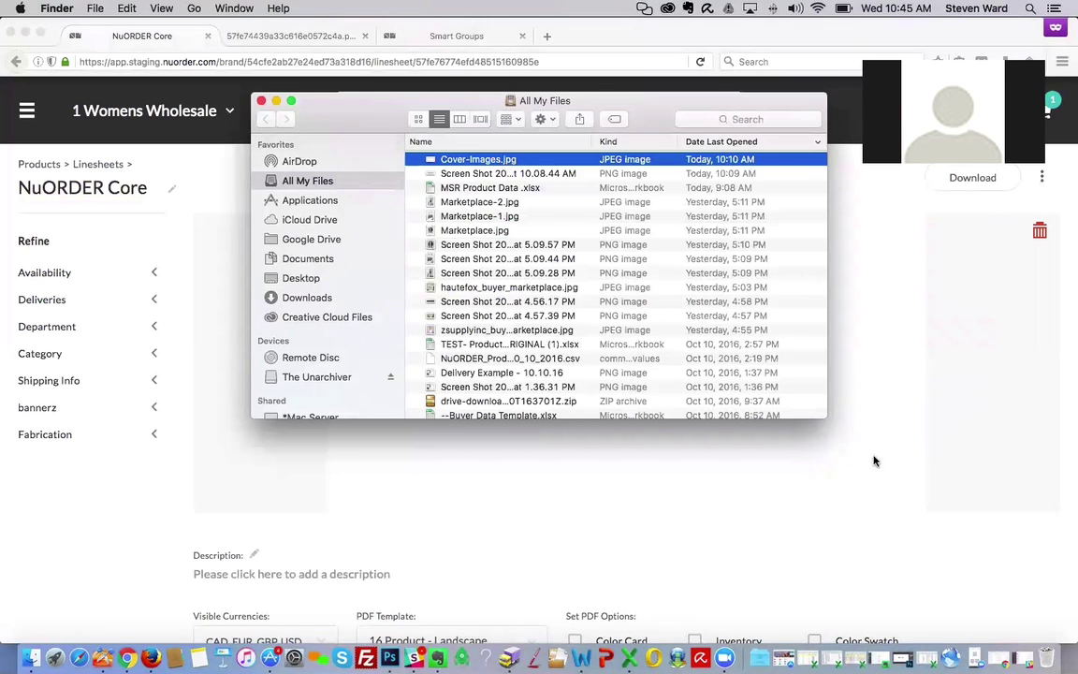
left_click(261, 101)
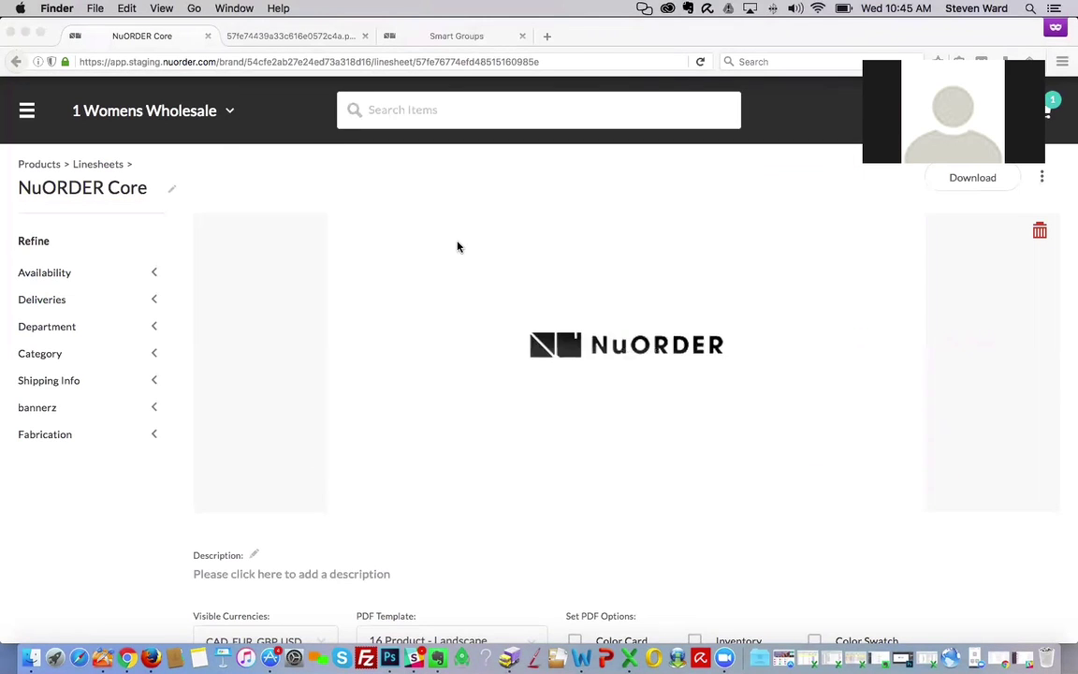
Add the description "NuORDER Core Products Available Now" to the linesheet.
scroll(458, 247, "down", 3)
scroll(517, 286, "up", 3)
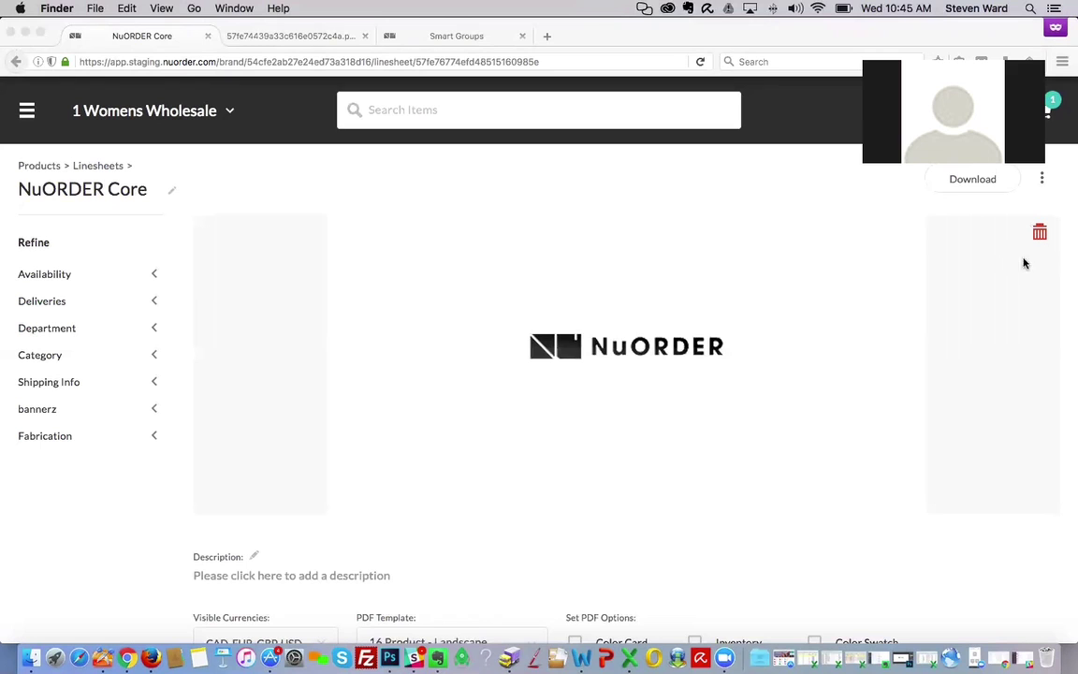
scroll(445, 384, "down", 3)
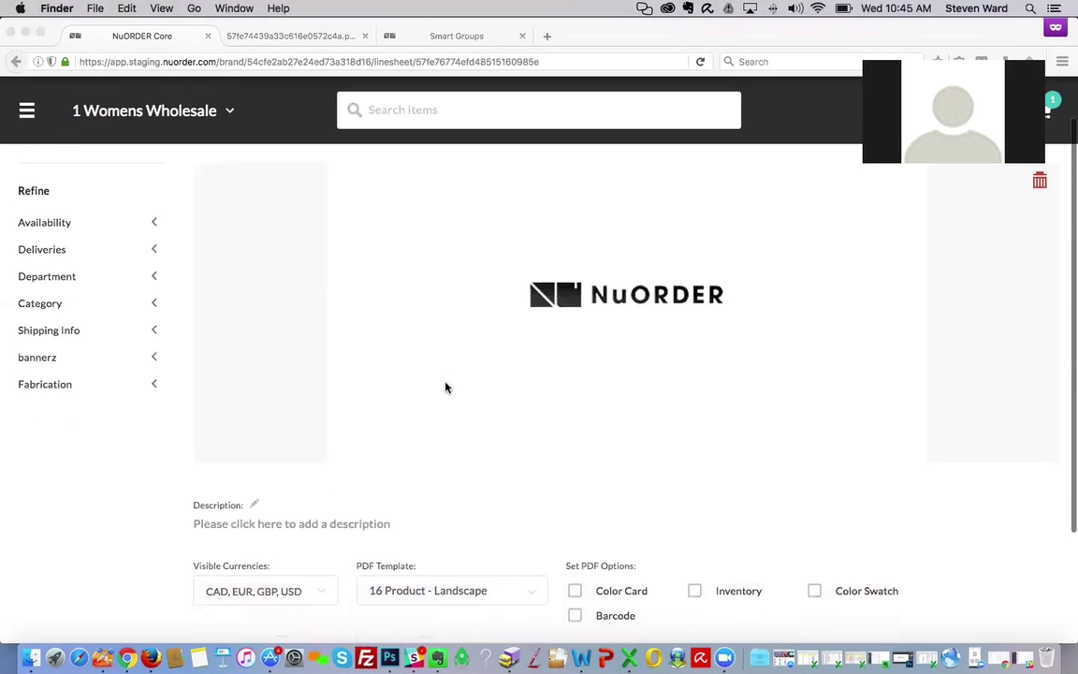
scroll(445, 388, "up", 1)
scroll(446, 388, "down", 3)
left_click(270, 385)
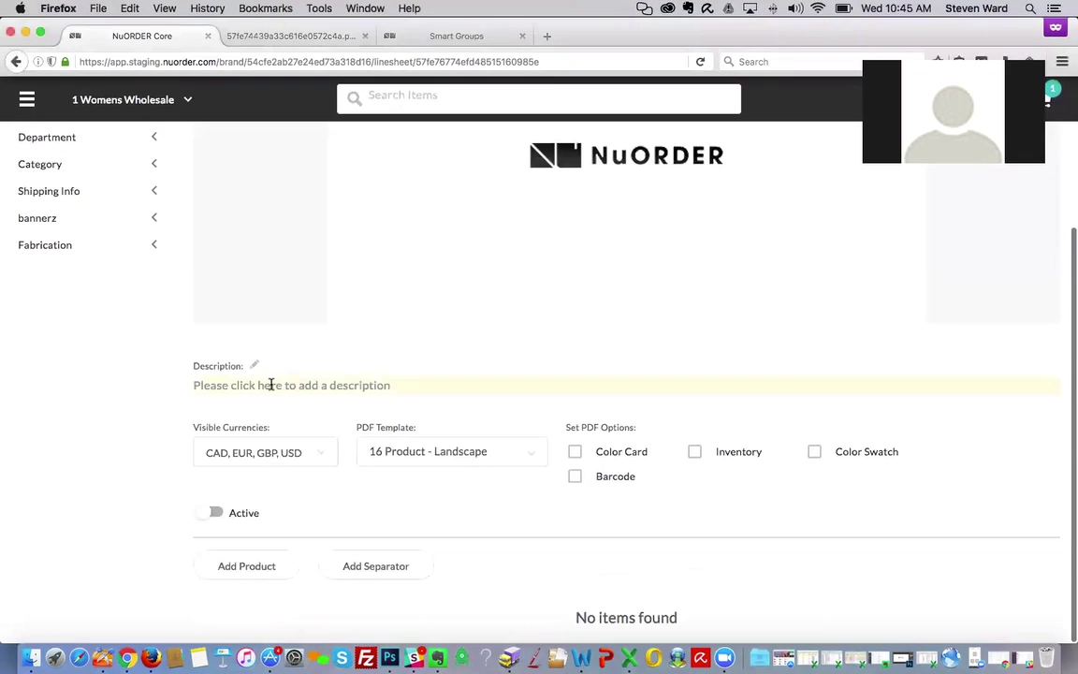
left_click(281, 387)
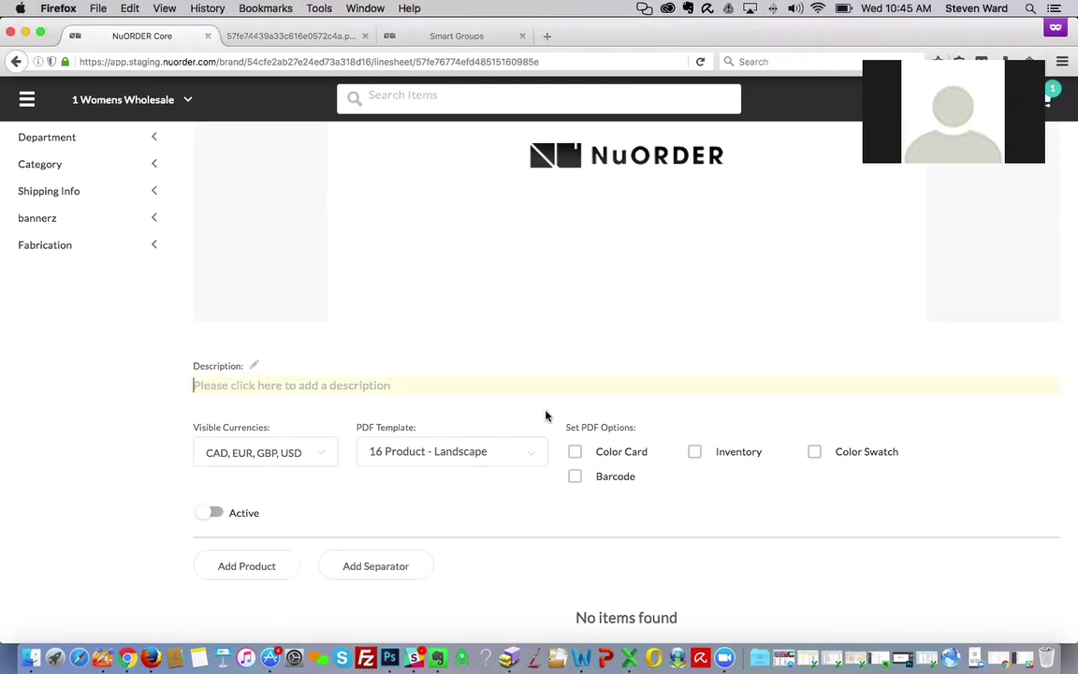
type("N")
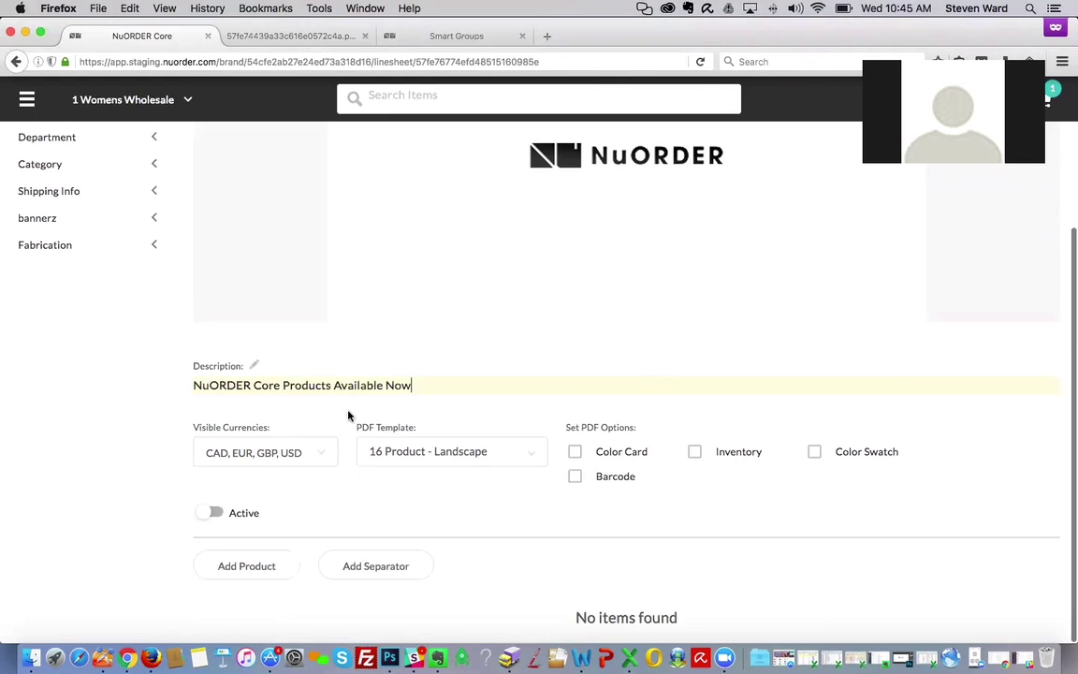
Limit the linesheet's visible currencies to GBP and USD by excluding CAD and EUR.
left_click(286, 458)
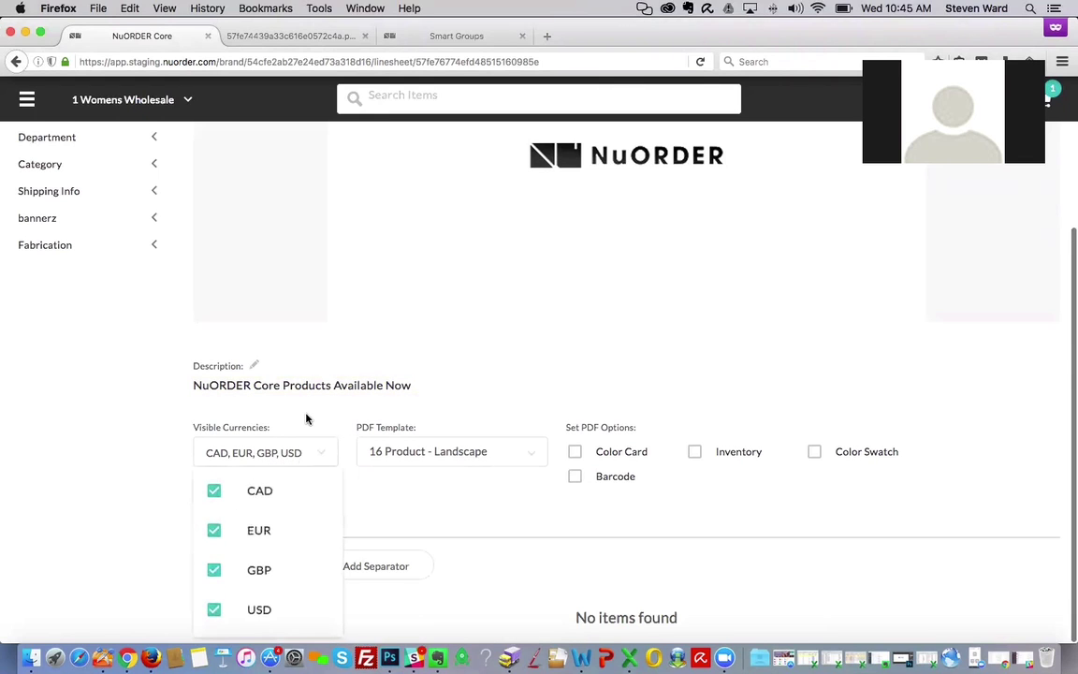
left_click(215, 493)
left_click(215, 539)
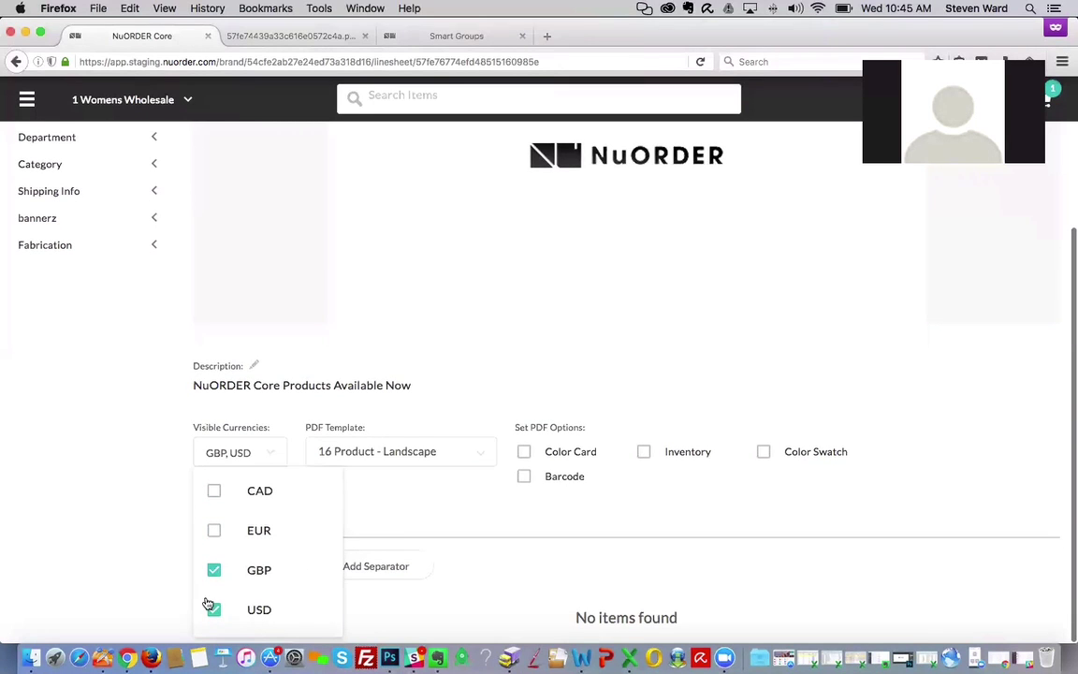
left_click(438, 503)
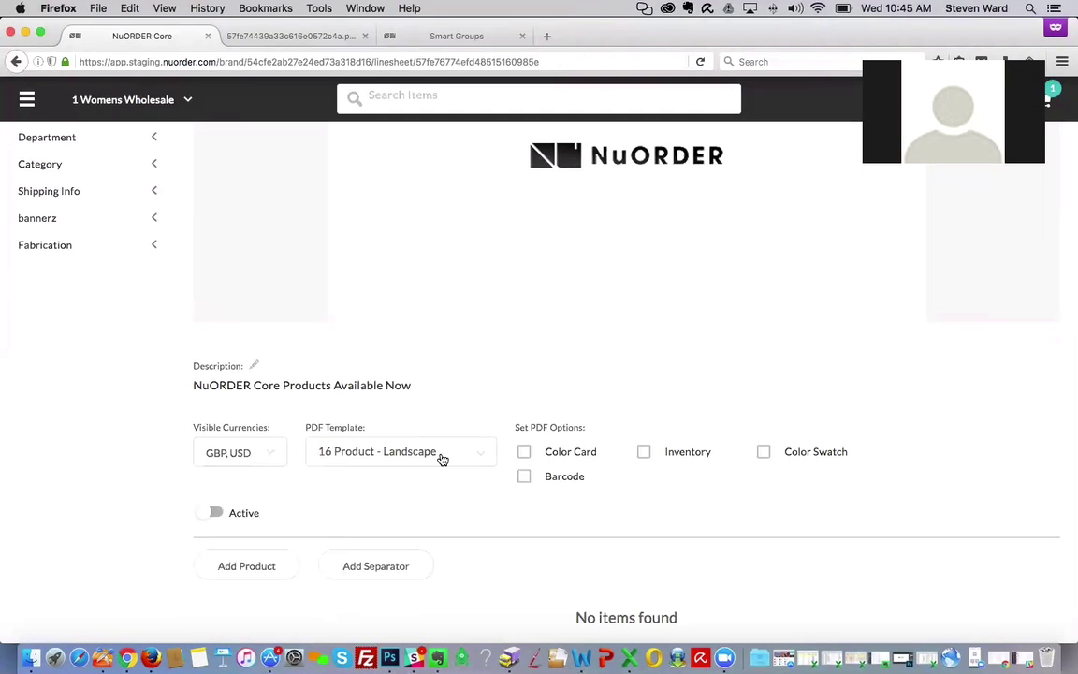
Set the PDF template to 5 Product - Landscape and include the Inventory and Color Swatch options.
left_click(442, 459)
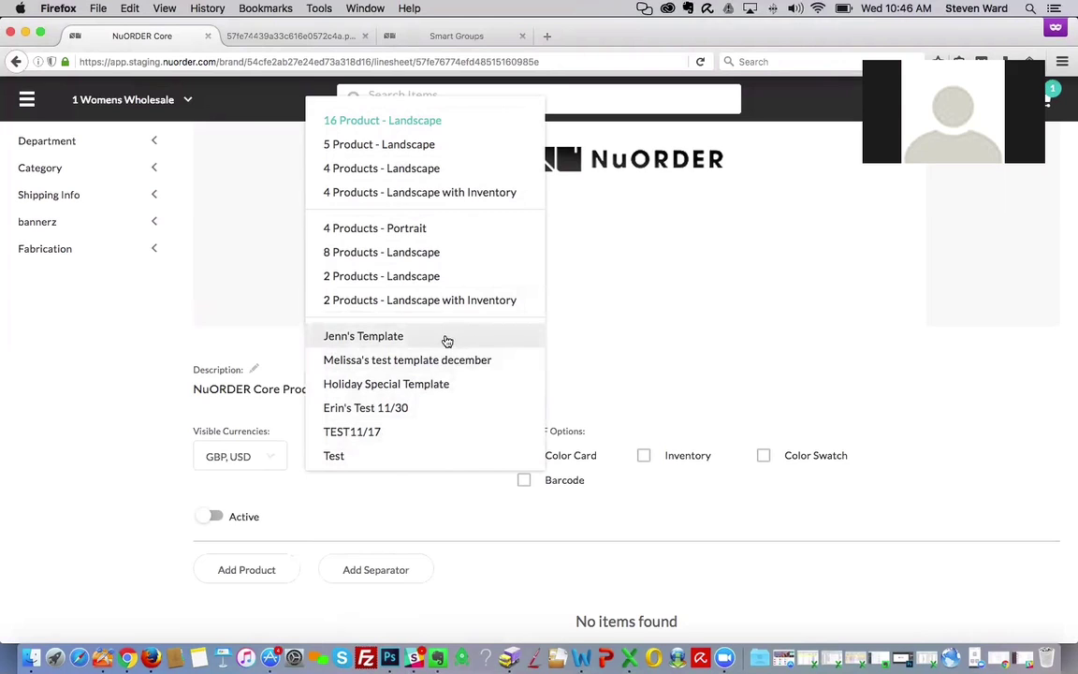
left_click(440, 147)
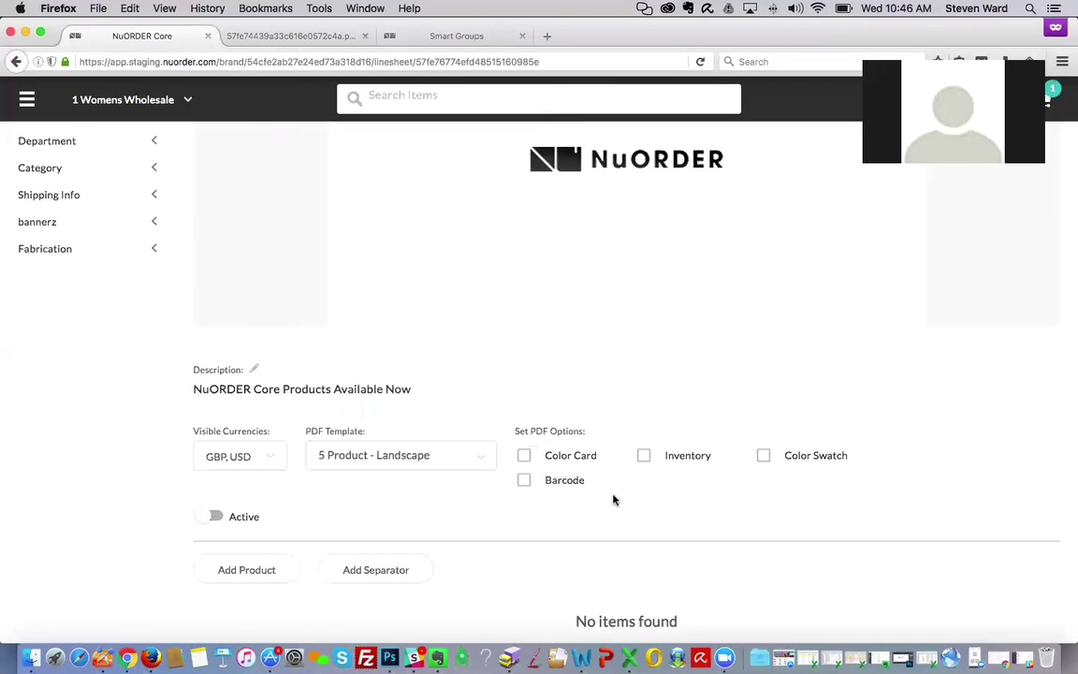
scroll(613, 500, "down", 1)
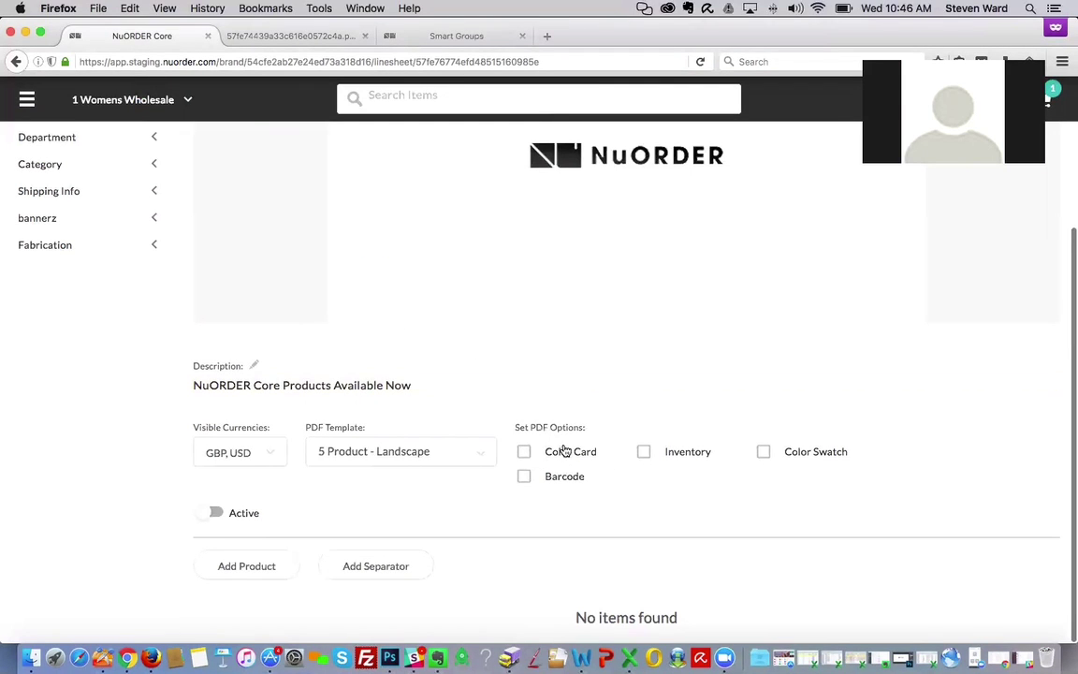
left_click(643, 452)
left_click(764, 452)
Make the linesheet active.
left_click(208, 514)
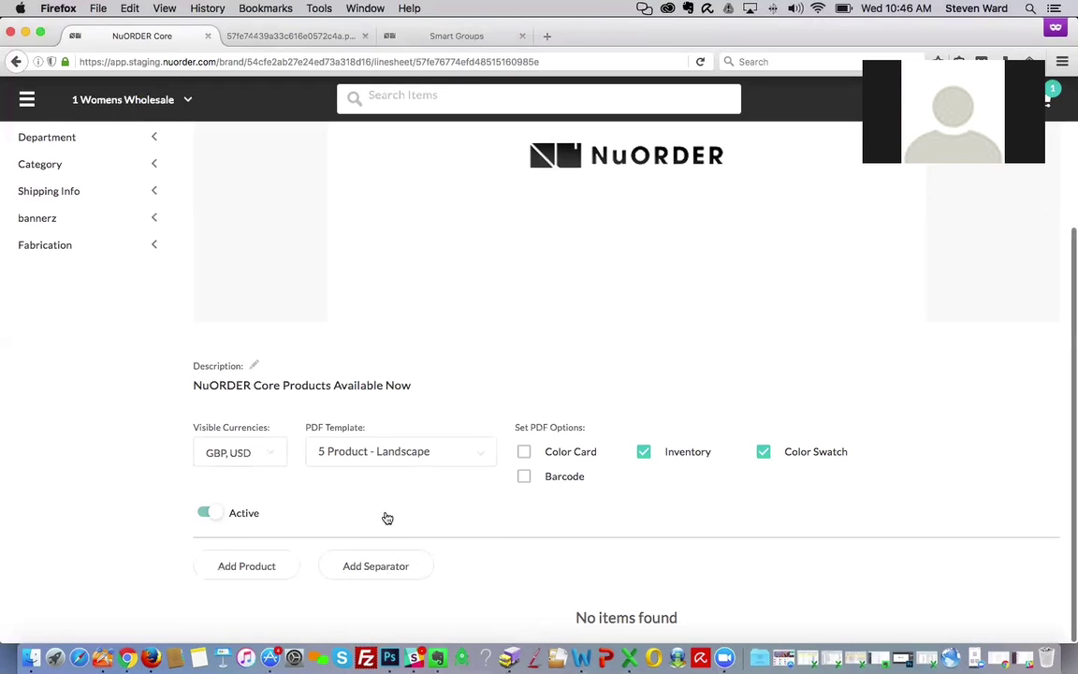
scroll(385, 518, "up", 3)
scroll(385, 517, "down", 3)
Search for "dresses" to add products and add the first five anja colorblock dress (LB-067) entries to the linesheet.
left_click(302, 573)
left_click(458, 187)
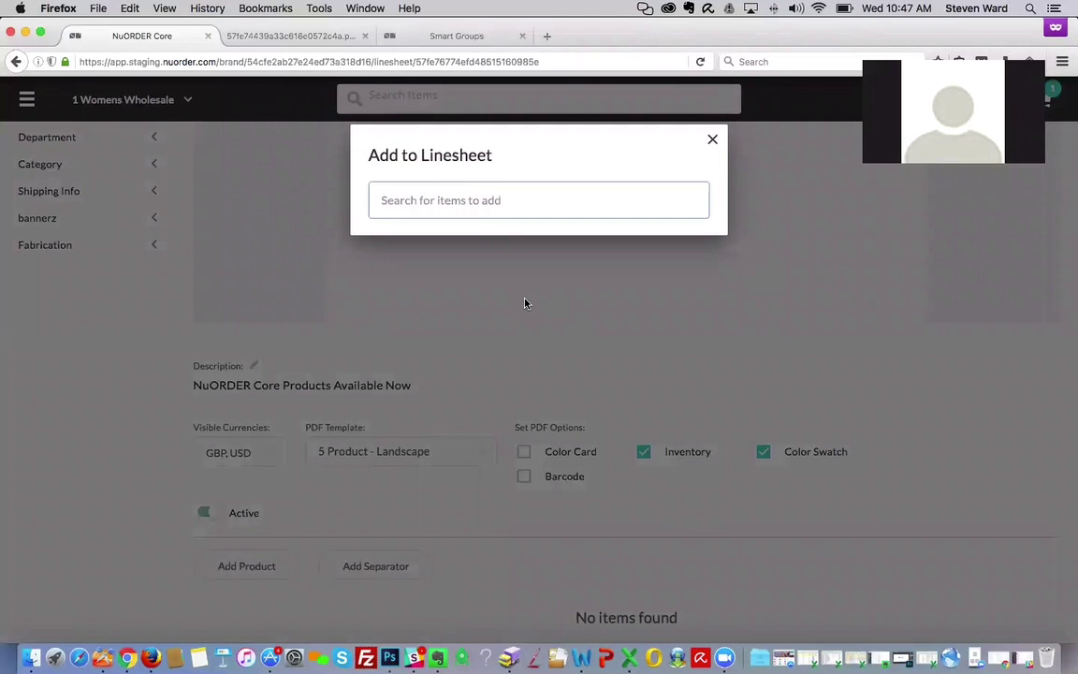
type("dresses")
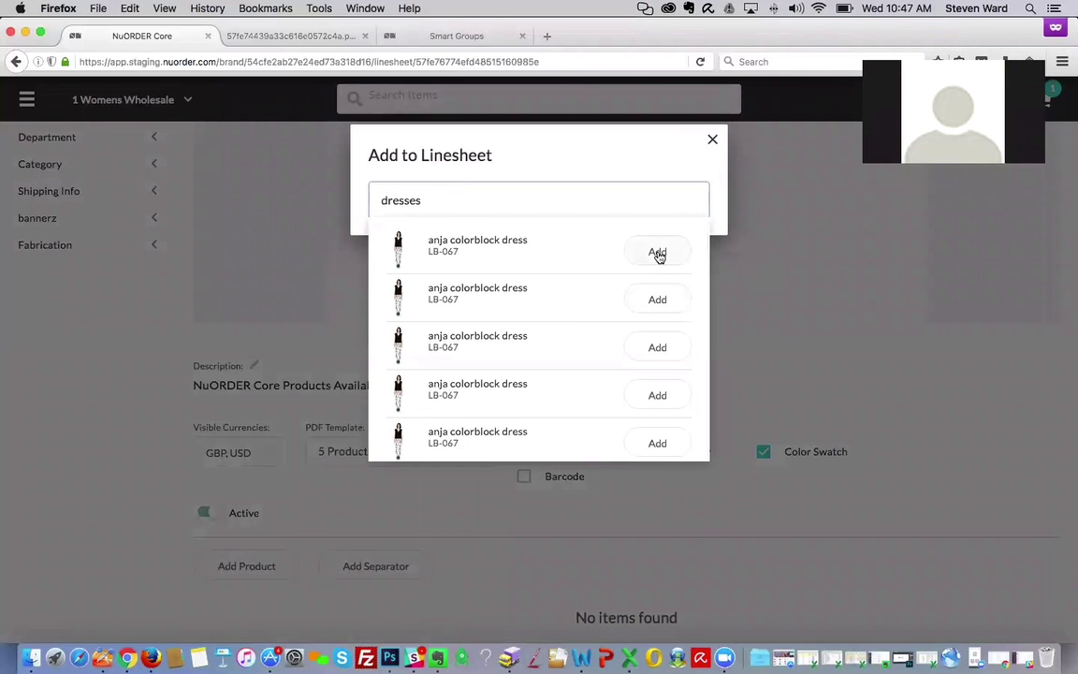
left_click(658, 253)
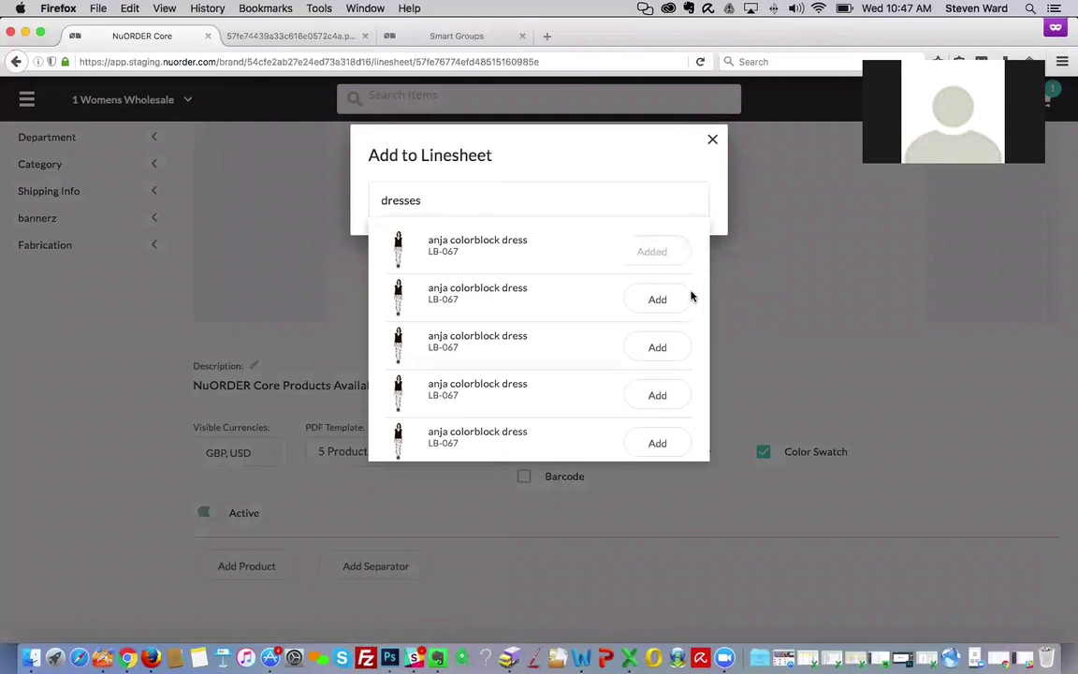
left_click(652, 311)
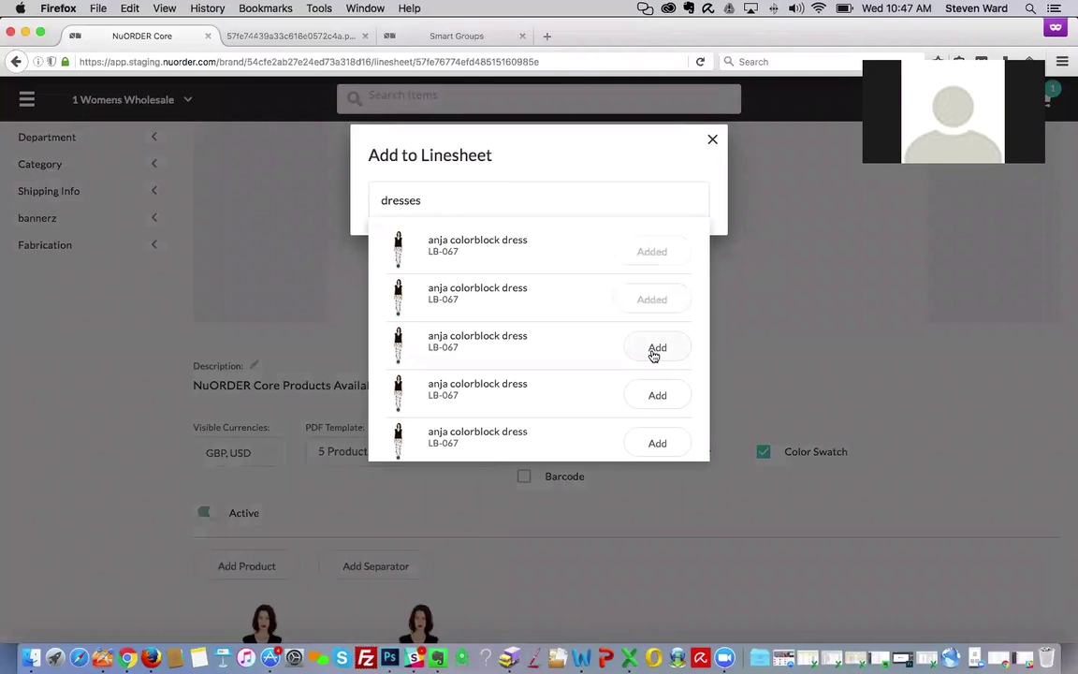
left_click(658, 352)
left_click(646, 398)
left_click(645, 443)
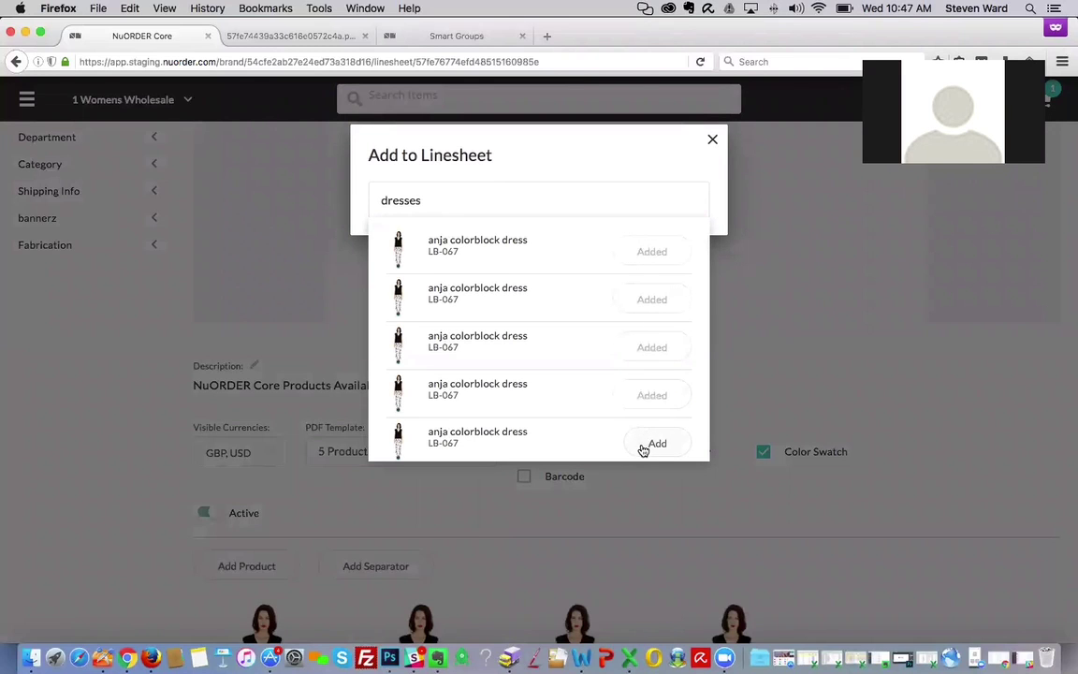
left_click(446, 201)
key("super+a")
type("s")
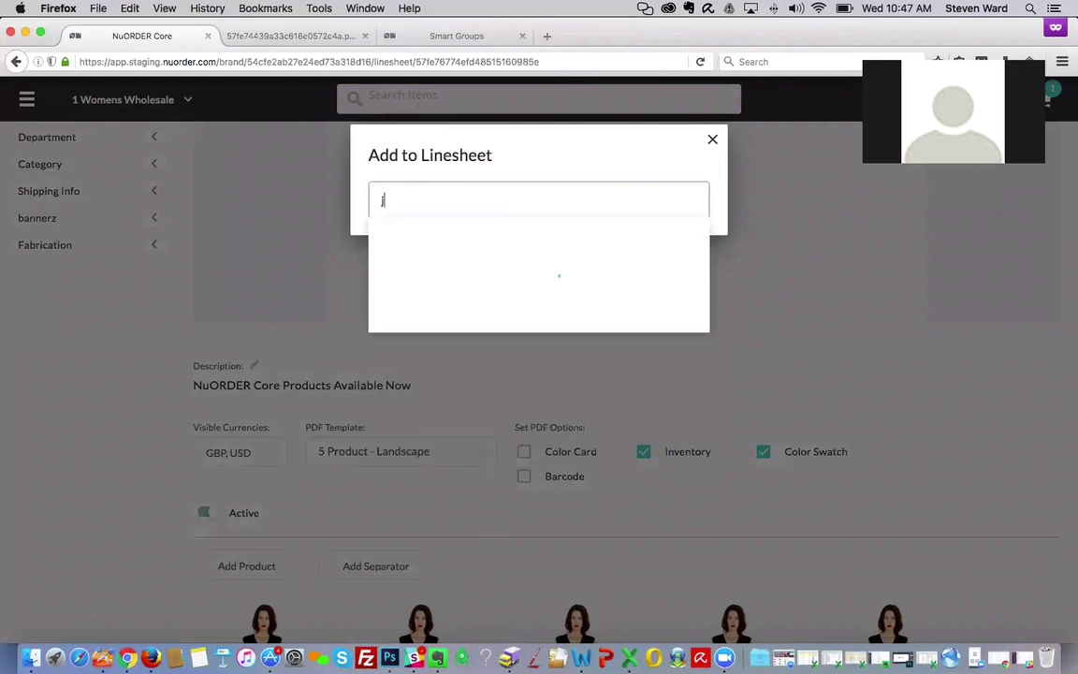
key("BackSpace")
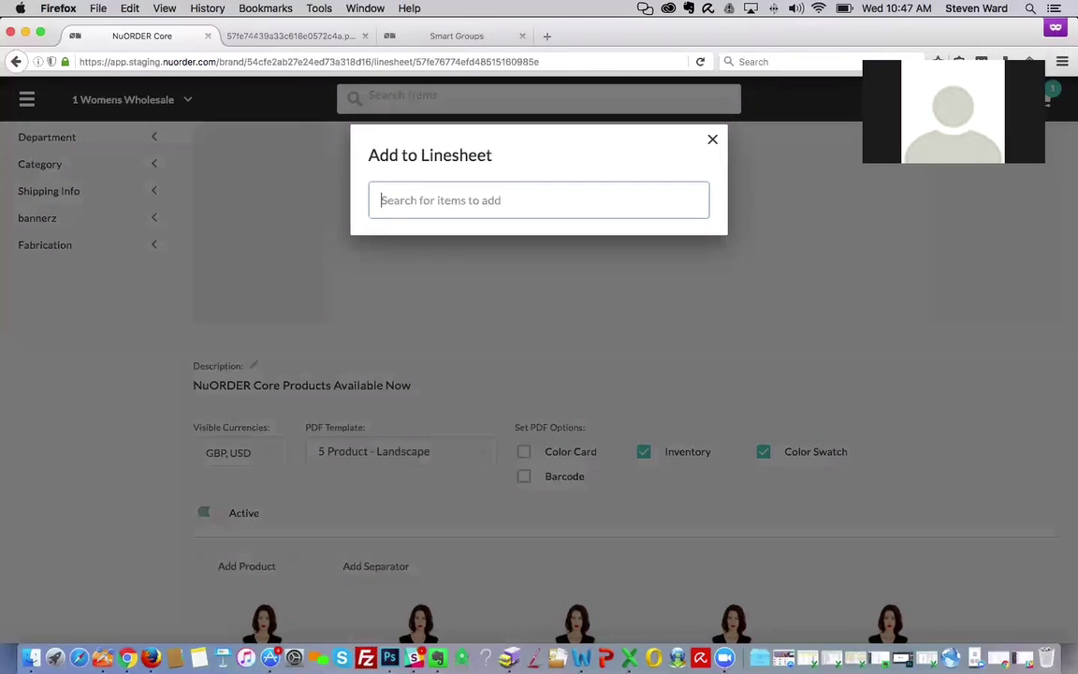
type("i")
key("BackSpace")
type("e")
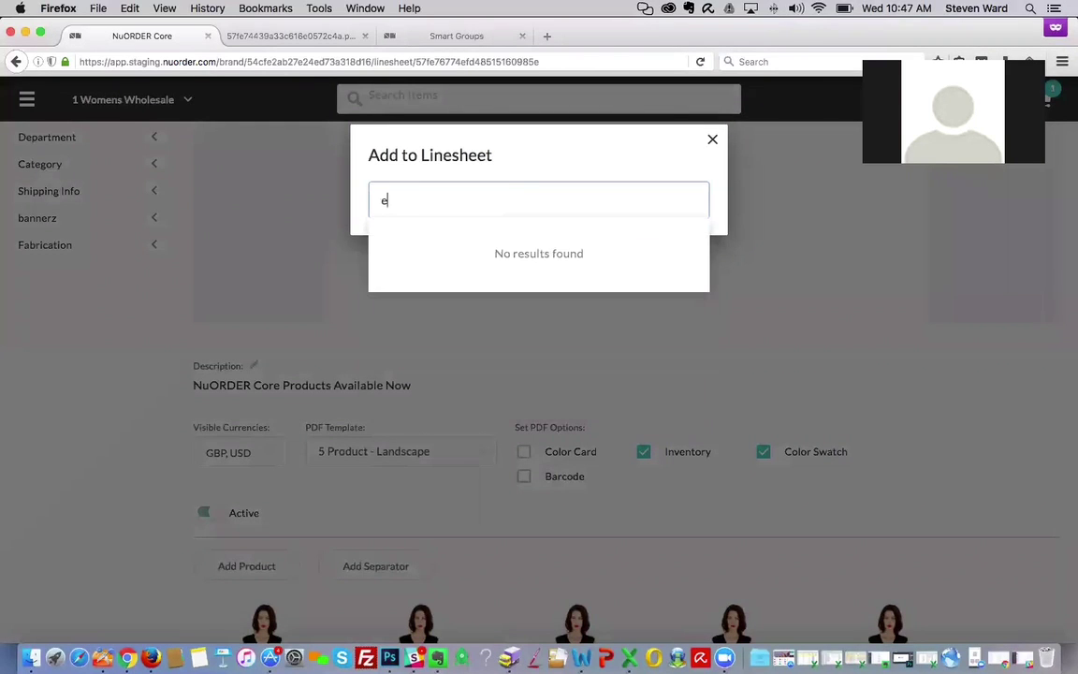
key("BackSpace")
type("i")
key("BackSpace")
type("e")
key("BackSpace")
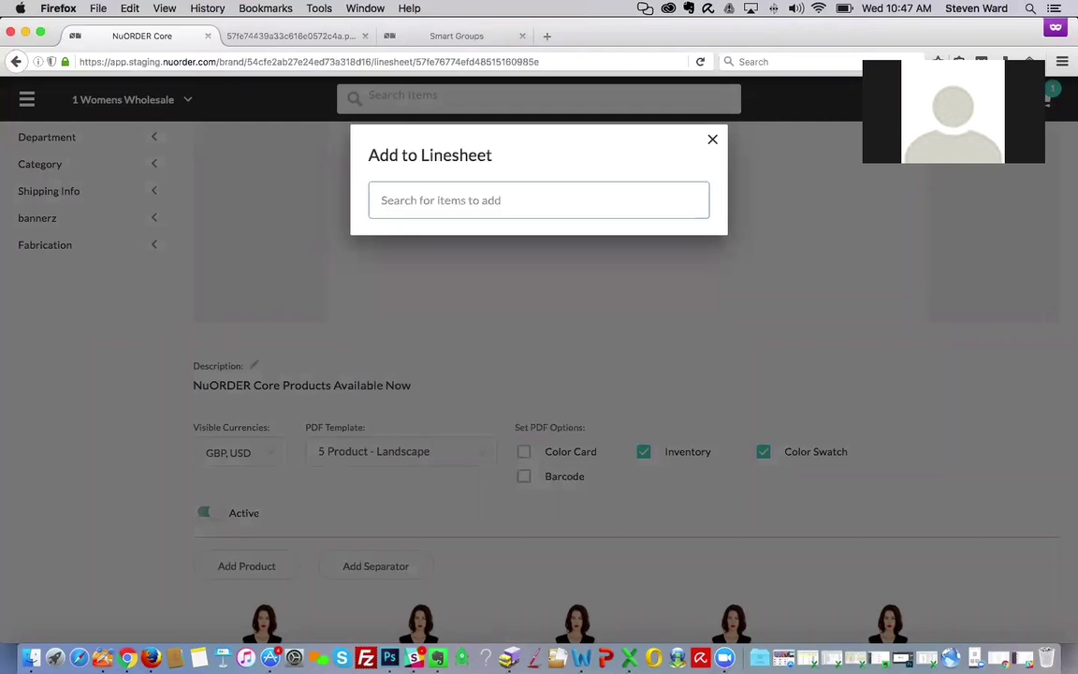
type("e")
key("BackSpace")
type("ha")
key("BackSpace")
key("BackSpace")
type("a")
key("BackSpace")
Finish adding products and insert a separator above the dresses in the linesheet.
left_click(715, 141)
scroll(407, 388, "down", 5)
scroll(407, 388, "down", 3)
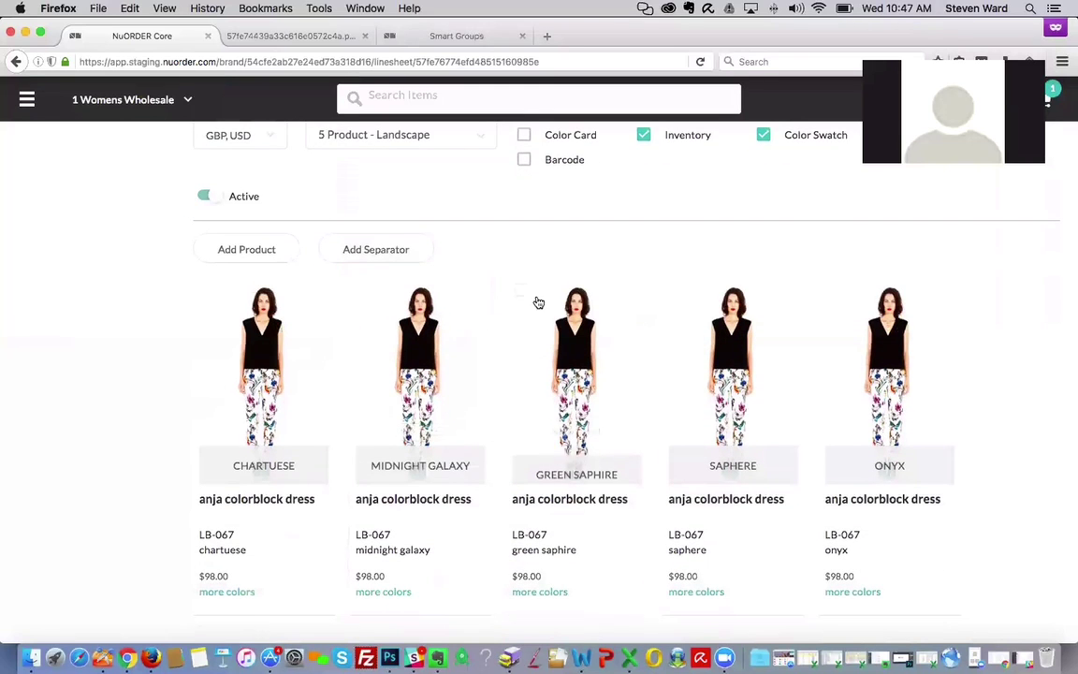
left_click(352, 251)
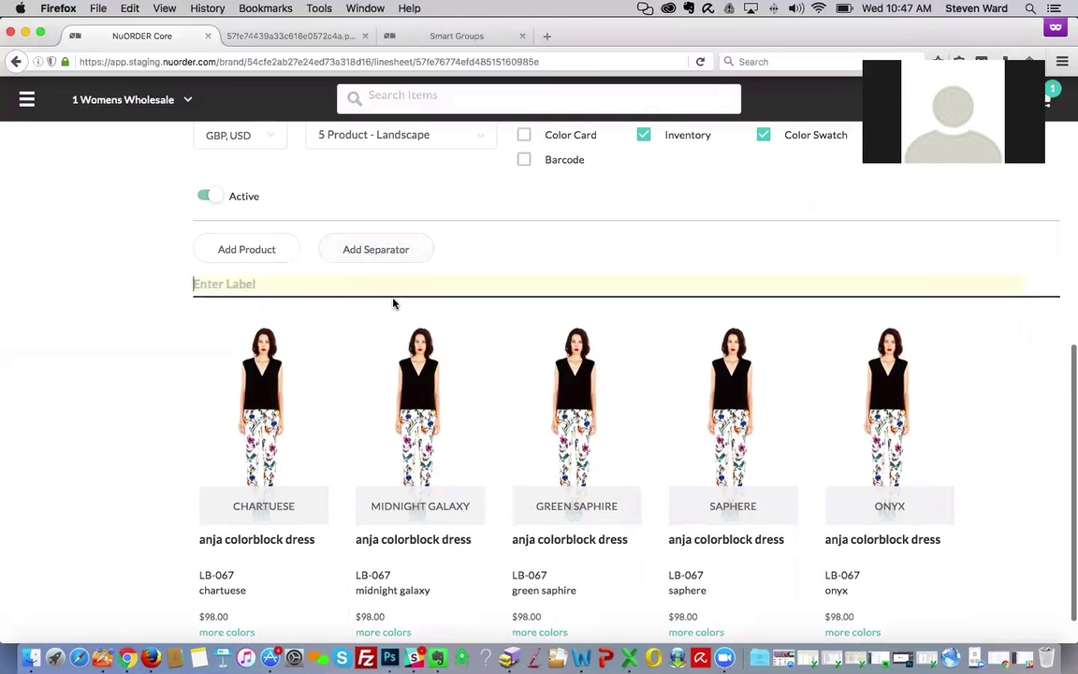
Open the additional item actions for the chartuese dress to view its separator placement options.
mouse_move(284, 464)
scroll(281, 449, "down", 1)
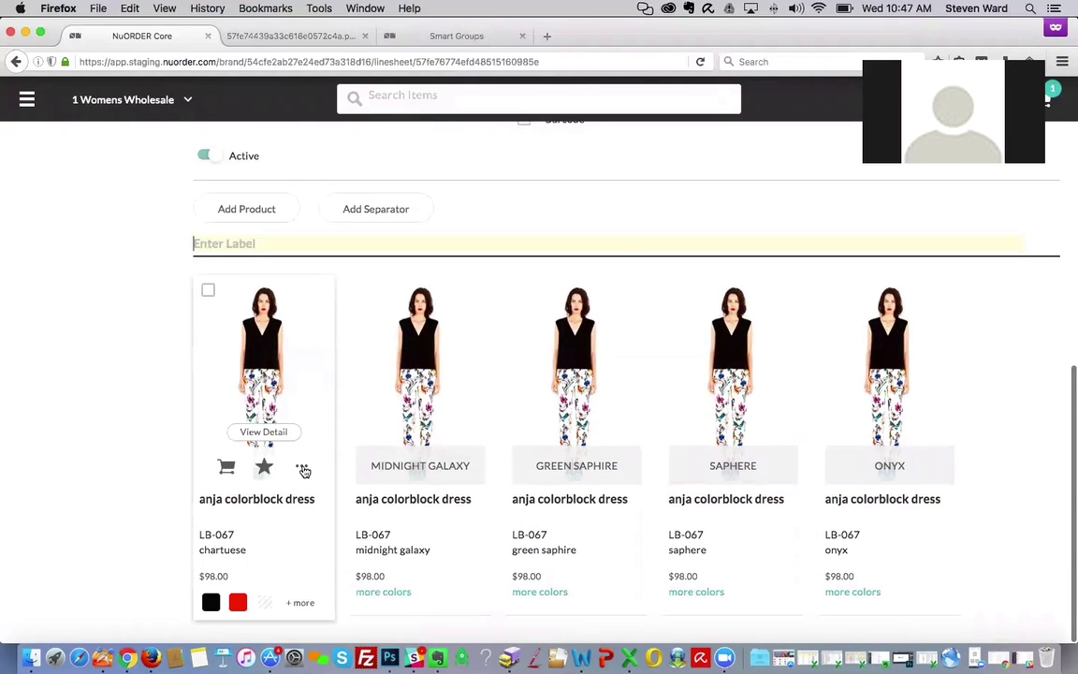
left_click(304, 468)
left_click(304, 469)
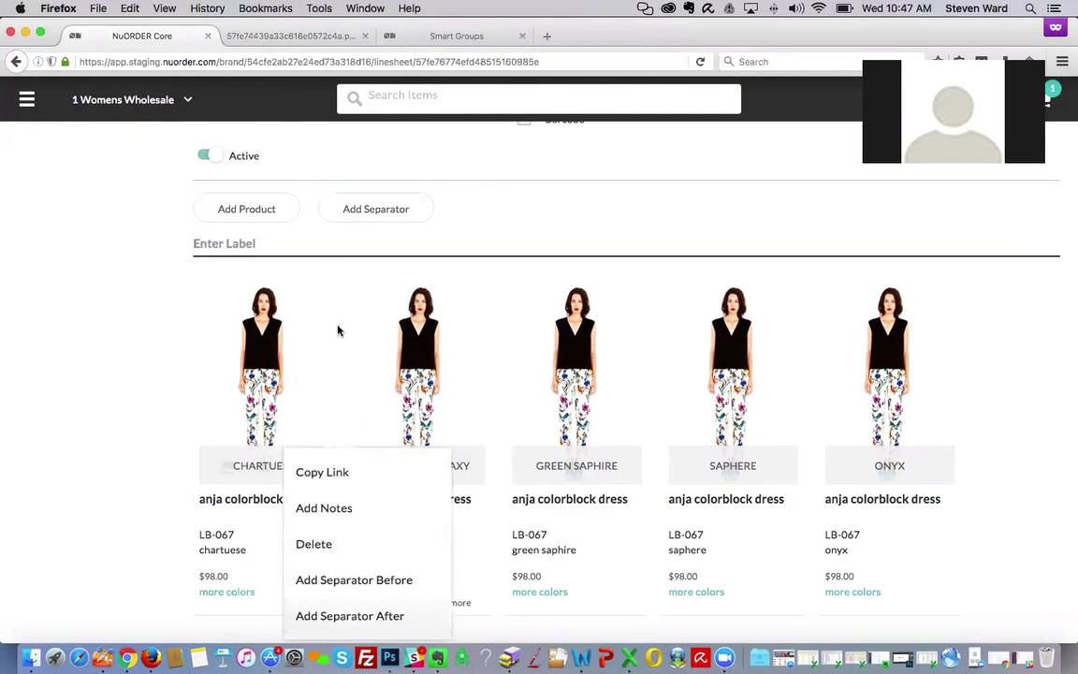
Label the separator above the products "Dresses".
left_click(296, 242)
type("Dresses")
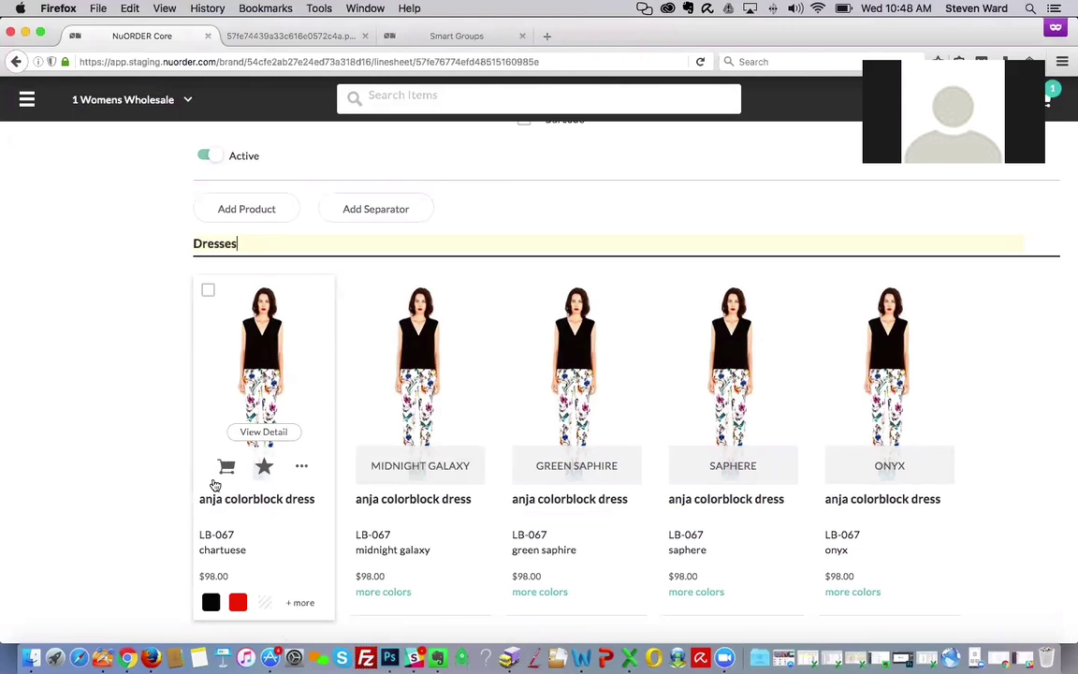
Review the chartuese dress's item actions and preview its other color variants, including charcoal and fuschia.
left_click(298, 467)
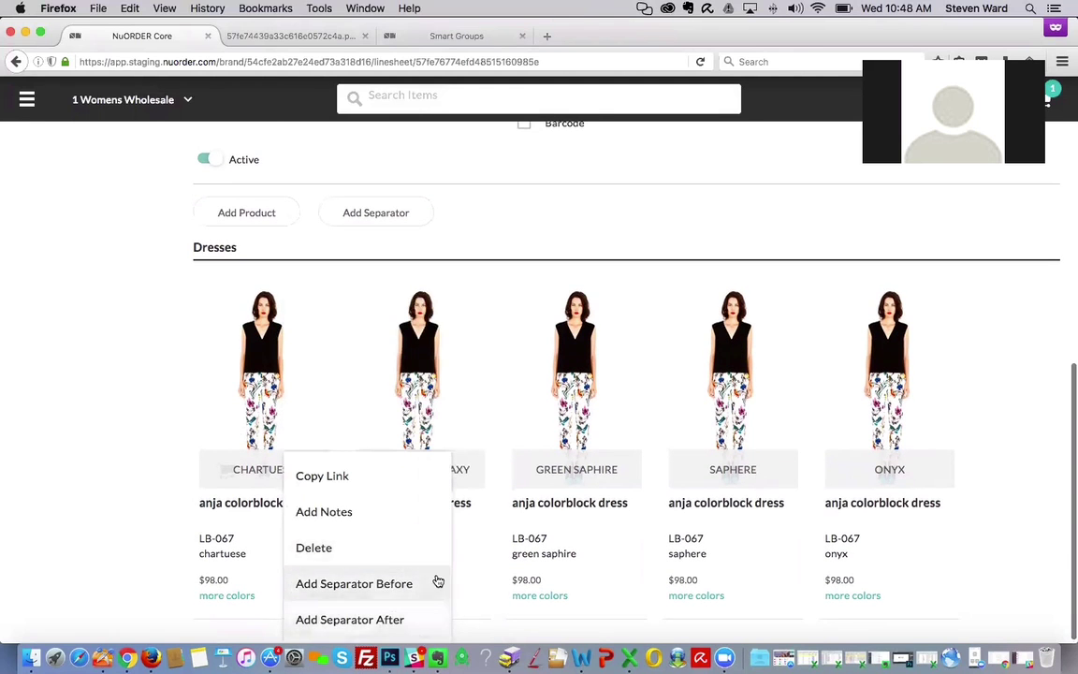
left_click(121, 377)
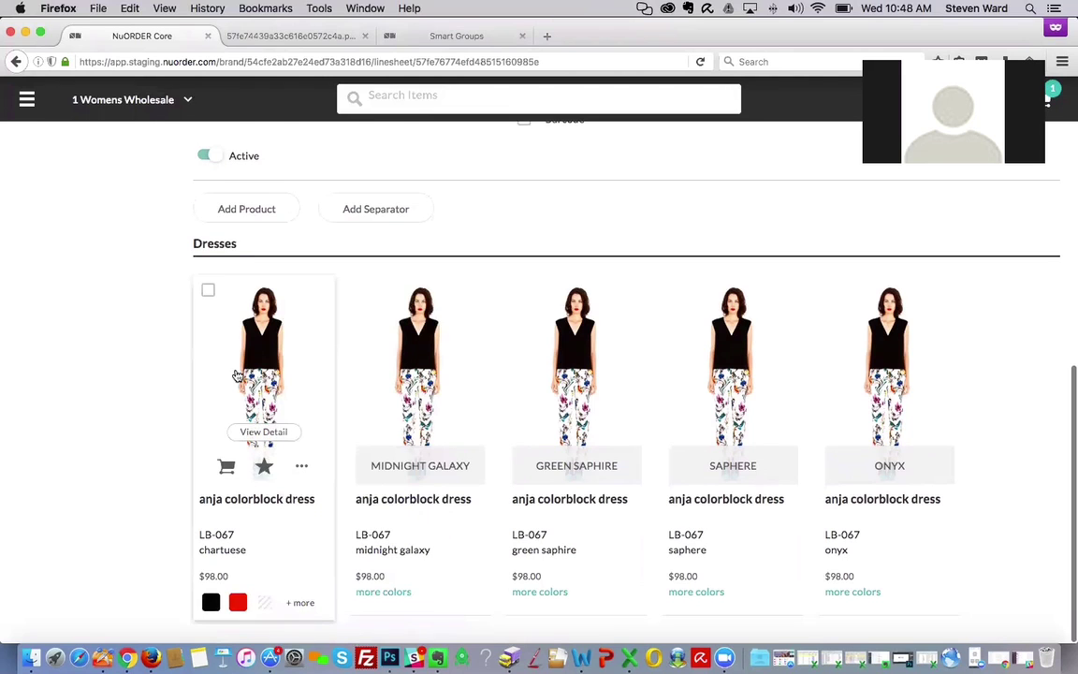
left_click(299, 606)
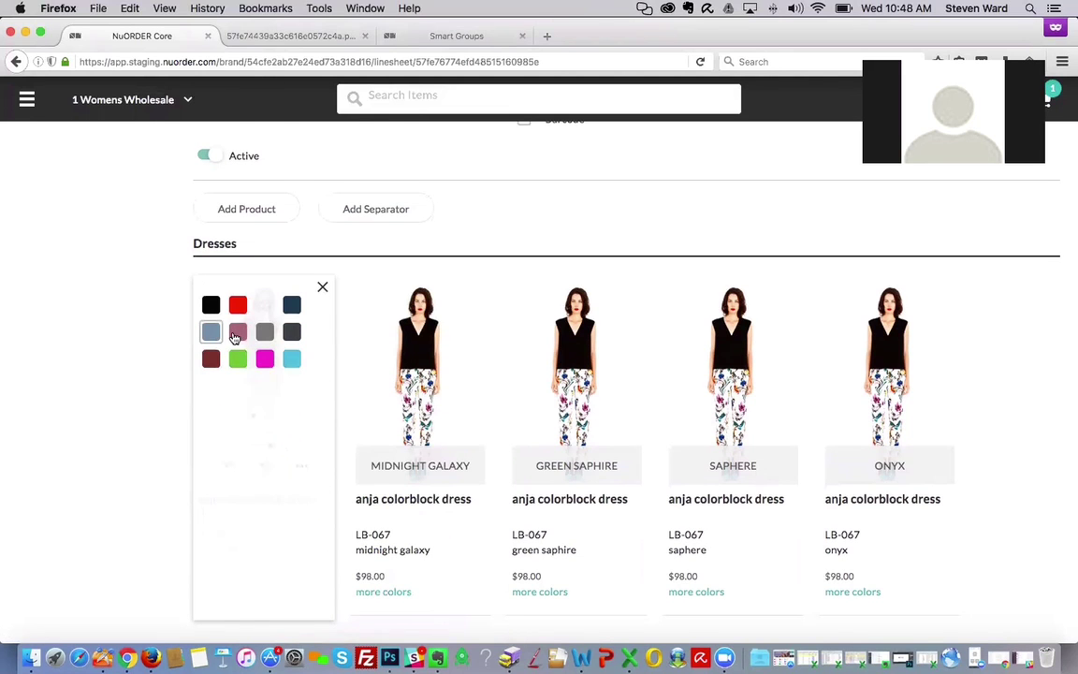
left_click(267, 339)
left_click(293, 333)
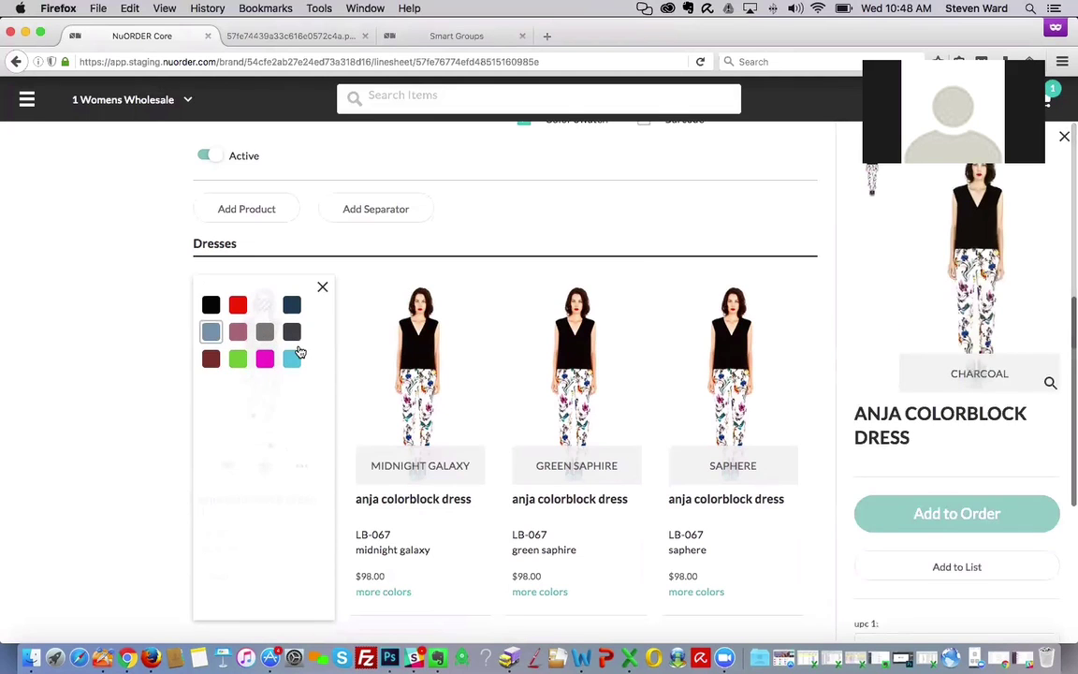
left_click(292, 359)
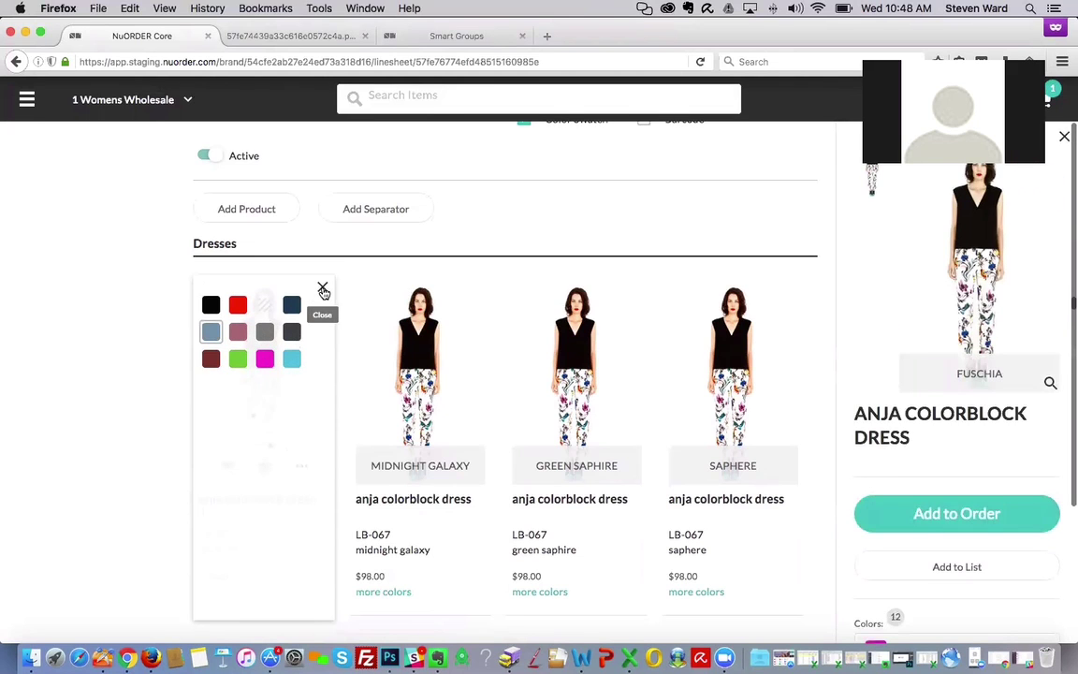
left_click(323, 291)
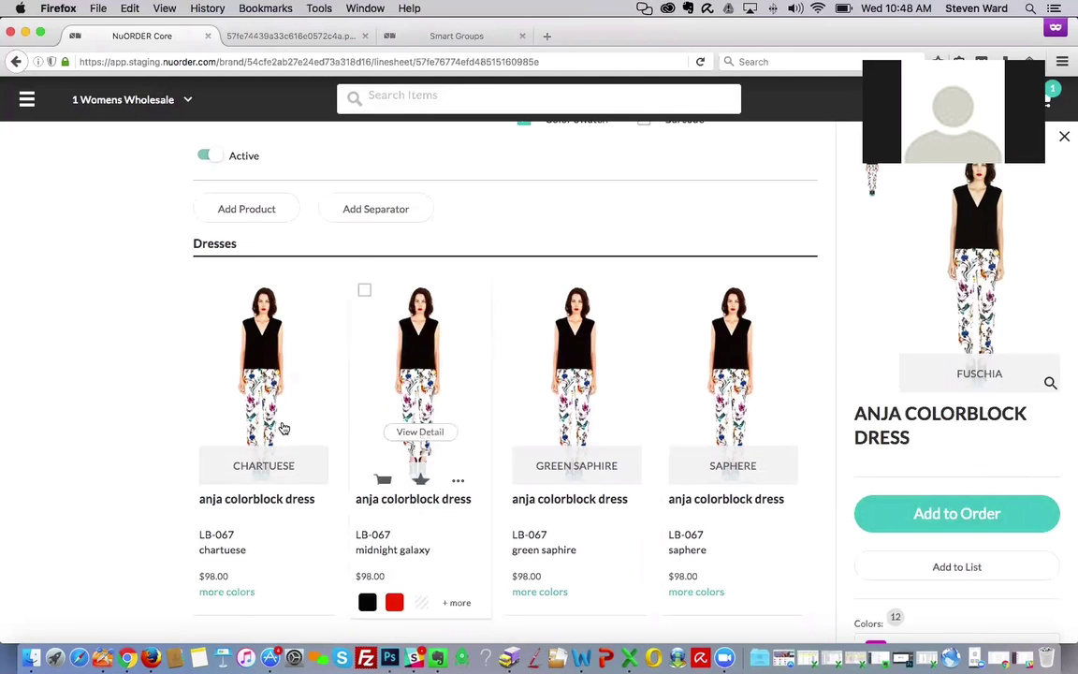
Examine the fuschia dress's colors, delivery, sizes and notes details, and look over the linesheet from its cover to its products.
scroll(1007, 318, "up", 1)
scroll(1007, 318, "down", 3)
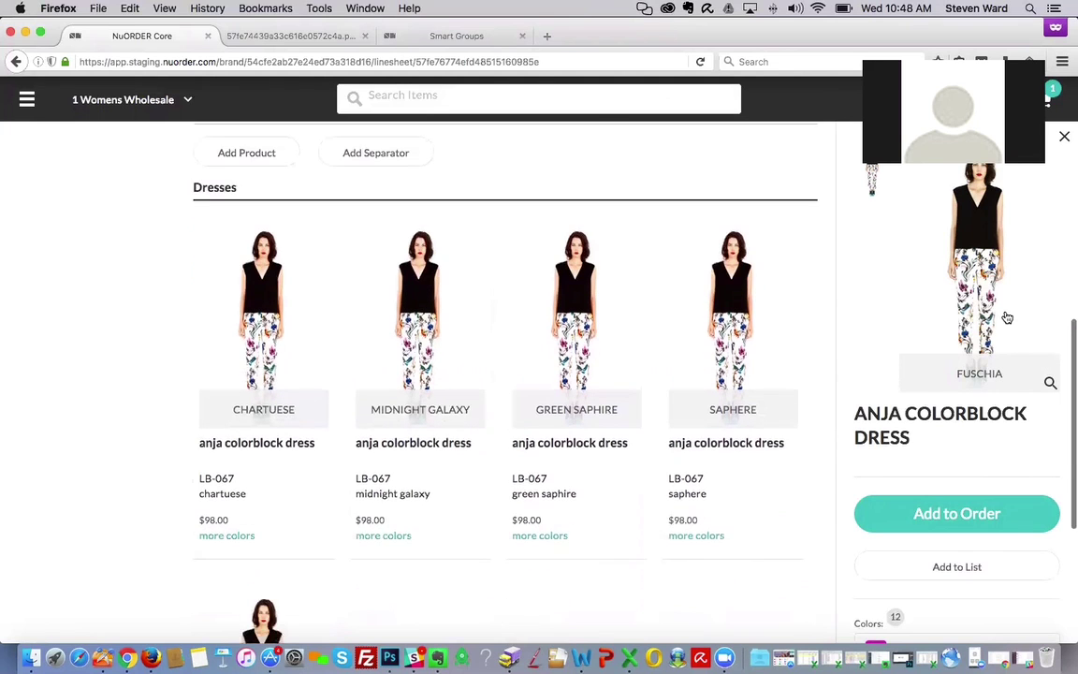
scroll(985, 520, "down", 5)
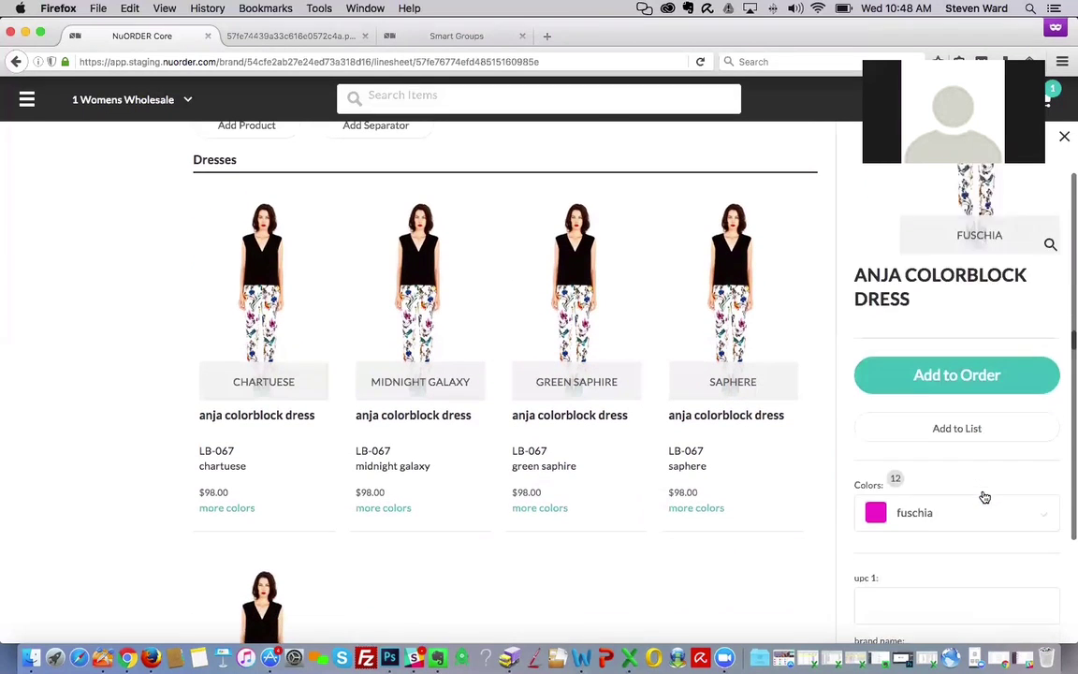
scroll(952, 447, "down", 4)
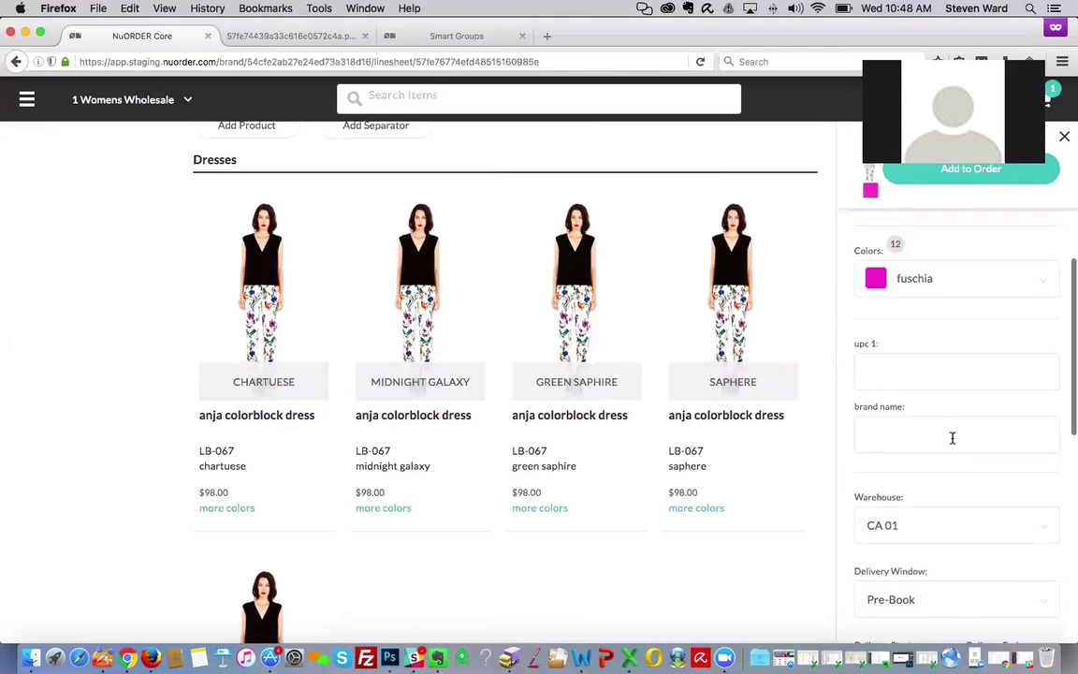
scroll(957, 440, "down", 4)
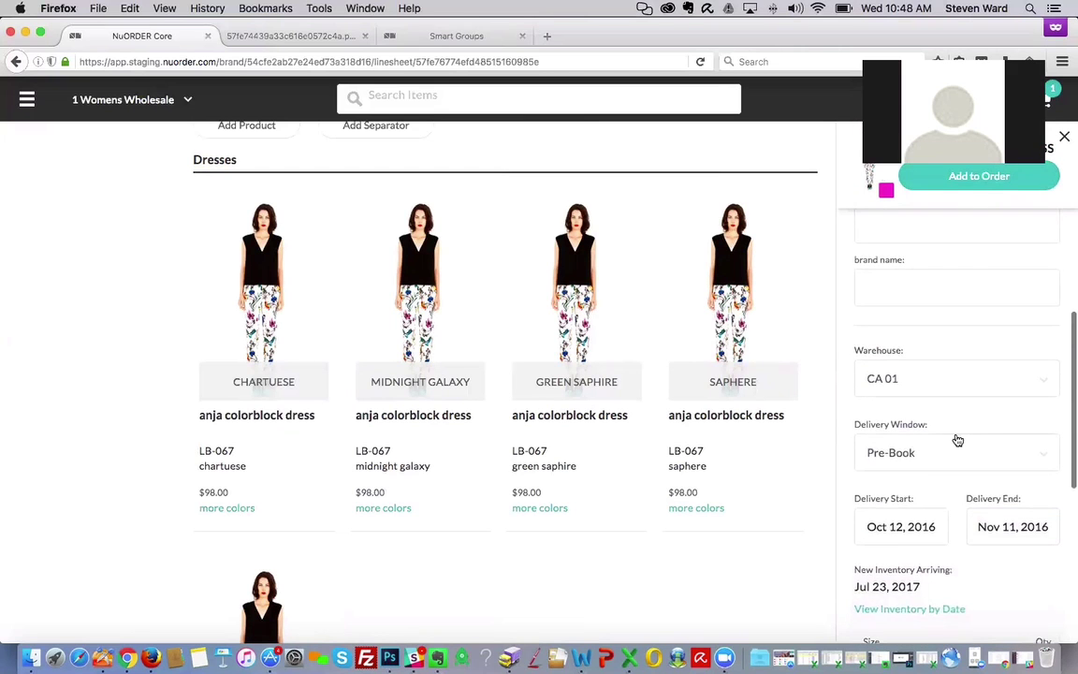
scroll(957, 437, "down", 4)
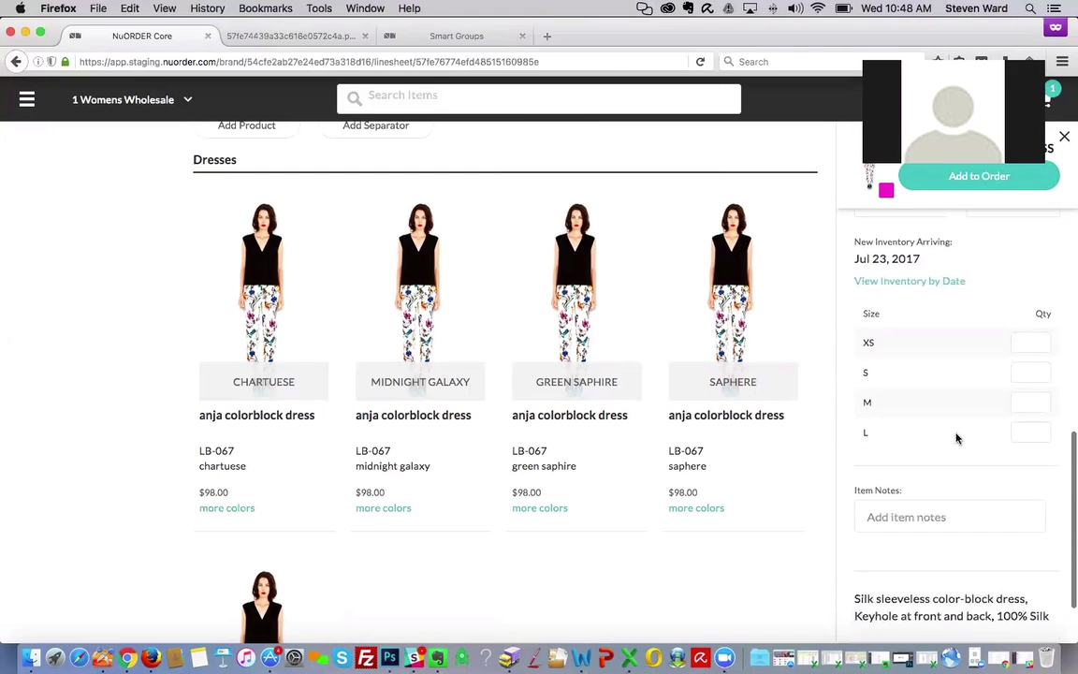
scroll(956, 437, "up", 10)
scroll(956, 437, "up", 7)
scroll(455, 438, "up", 9)
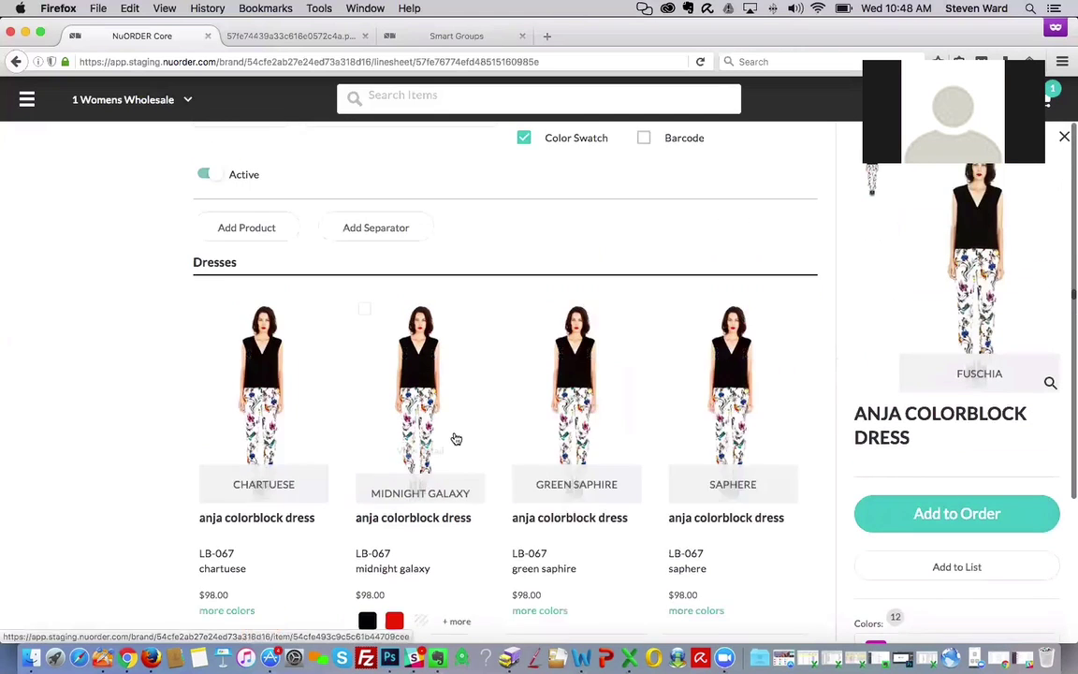
scroll(505, 406, "up", 3)
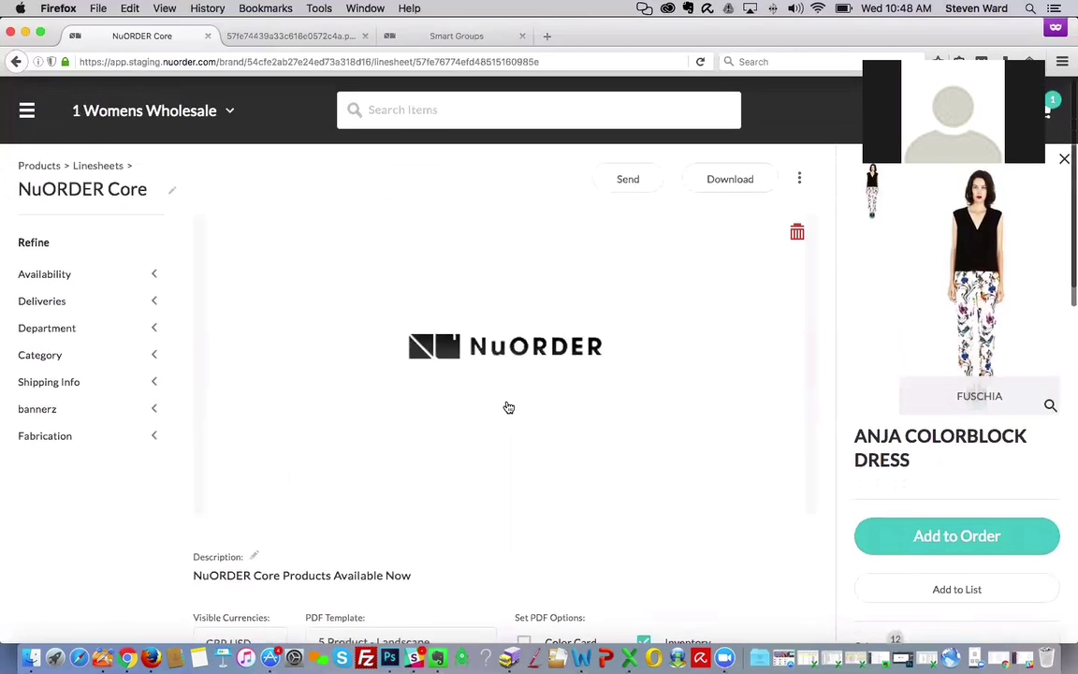
scroll(507, 407, "down", 7)
scroll(506, 407, "down", 5)
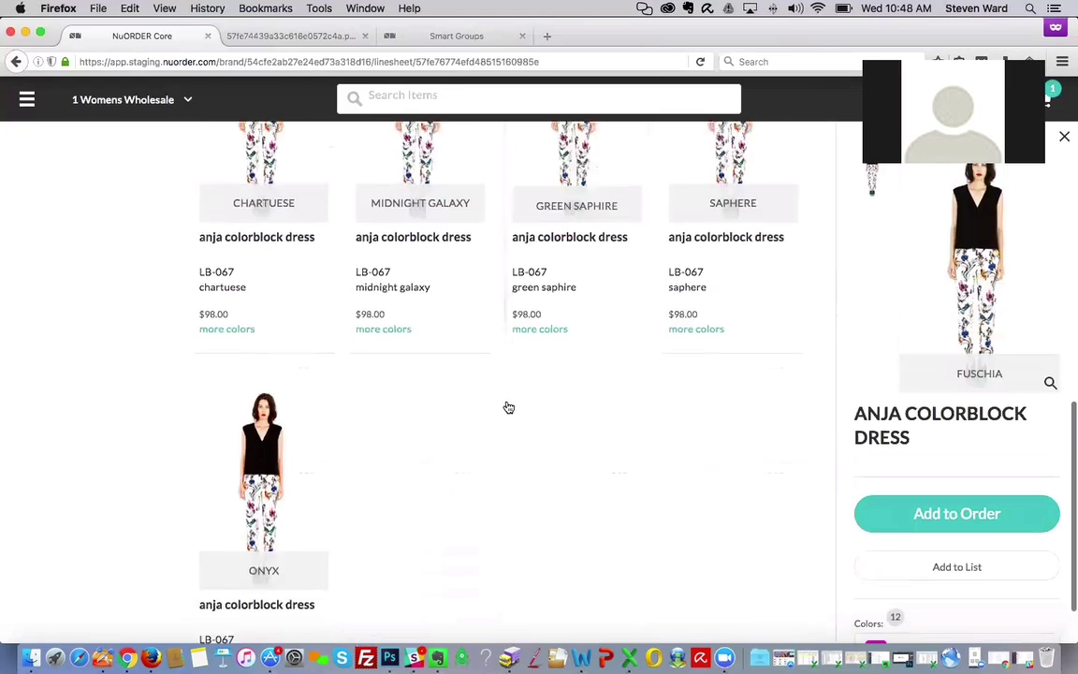
Try filtering the linesheet's products by Pre-book availability, and clear the filter again.
scroll(506, 407, "up", 6)
scroll(509, 407, "down", 3)
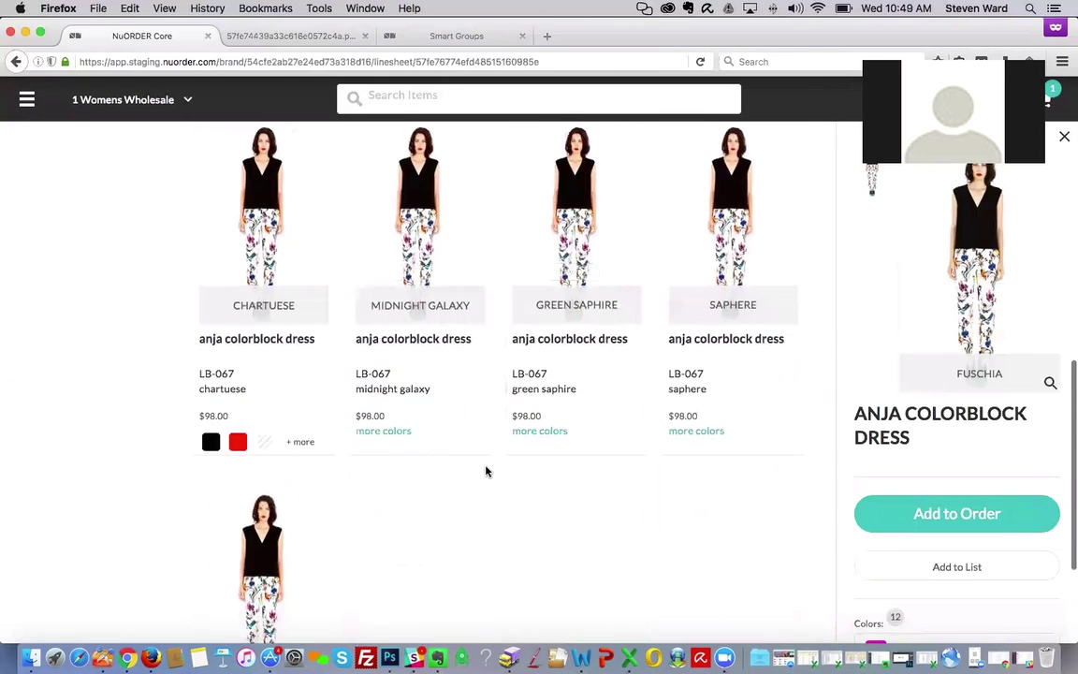
scroll(486, 473, "up", 6)
scroll(484, 471, "up", 4)
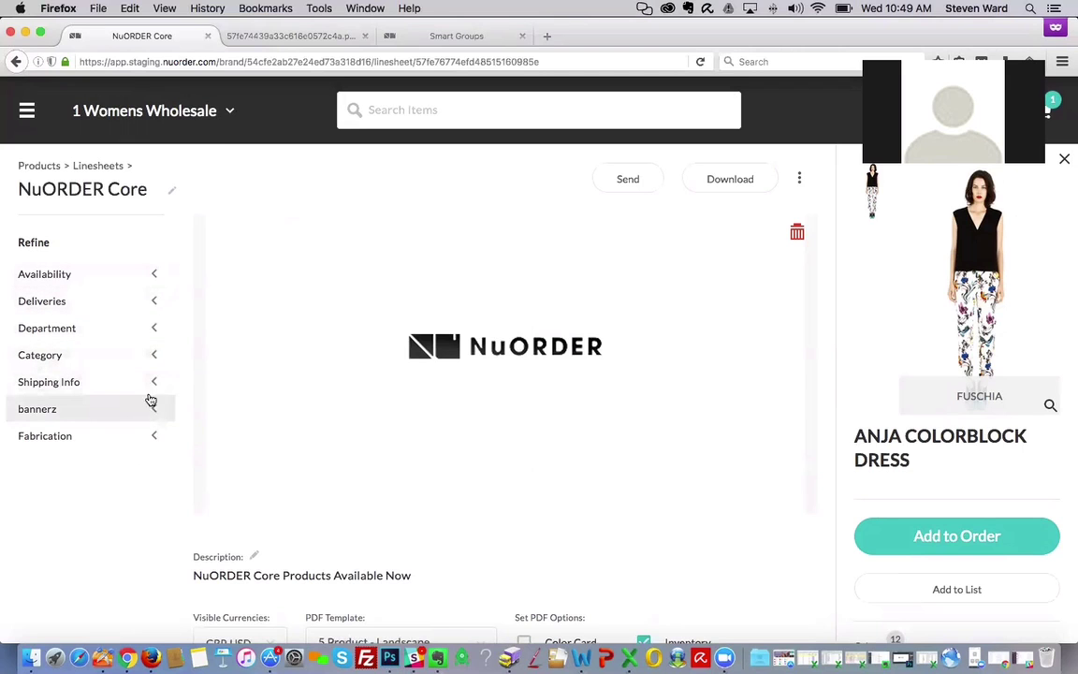
left_click(149, 281)
left_click(34, 308)
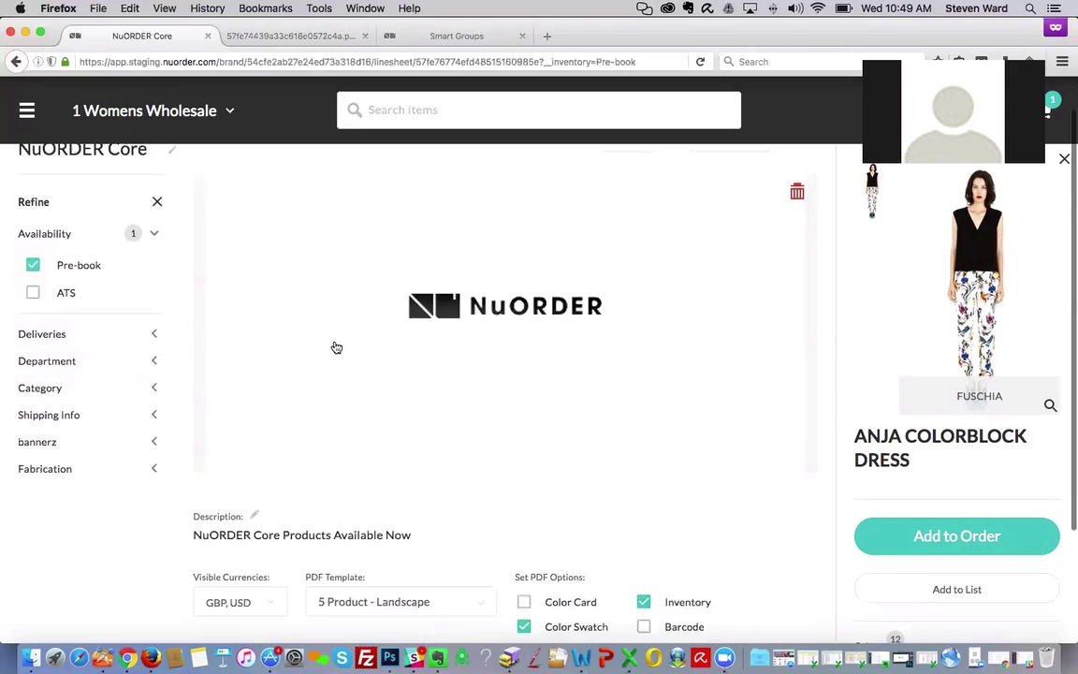
scroll(336, 348, "down", 3)
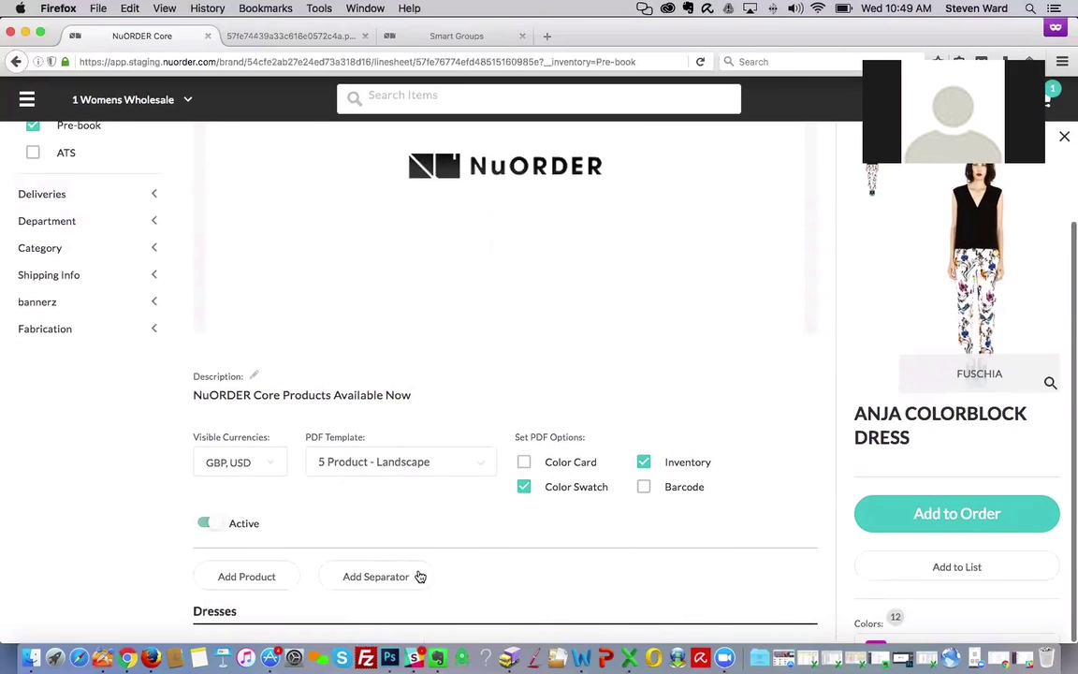
scroll(392, 547, "up", 3)
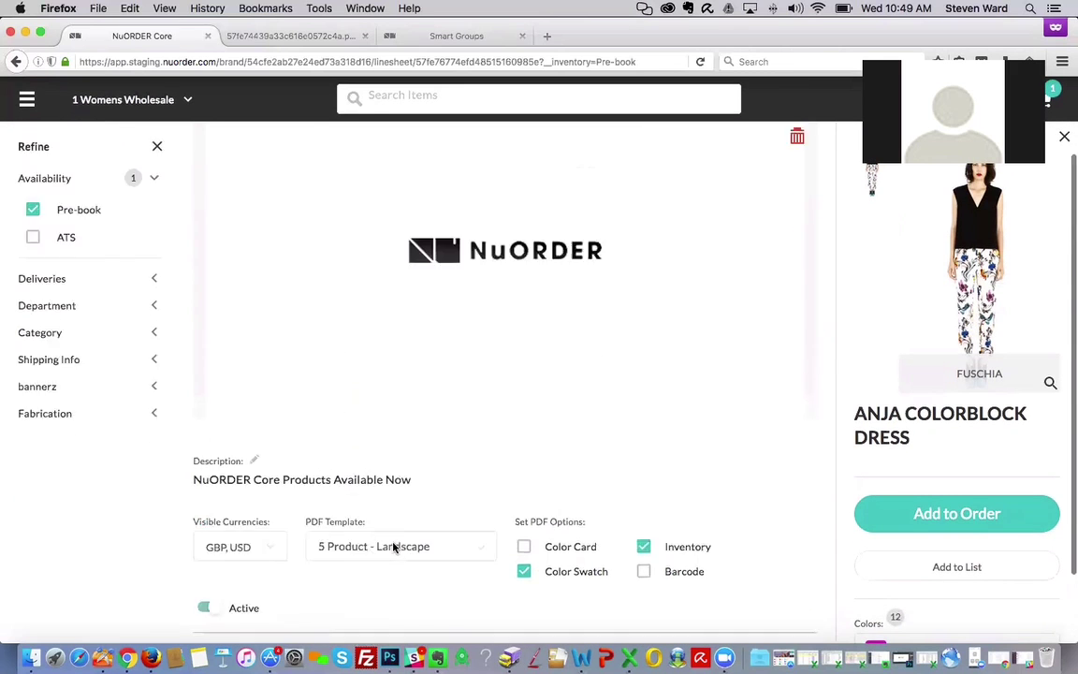
left_click(133, 274)
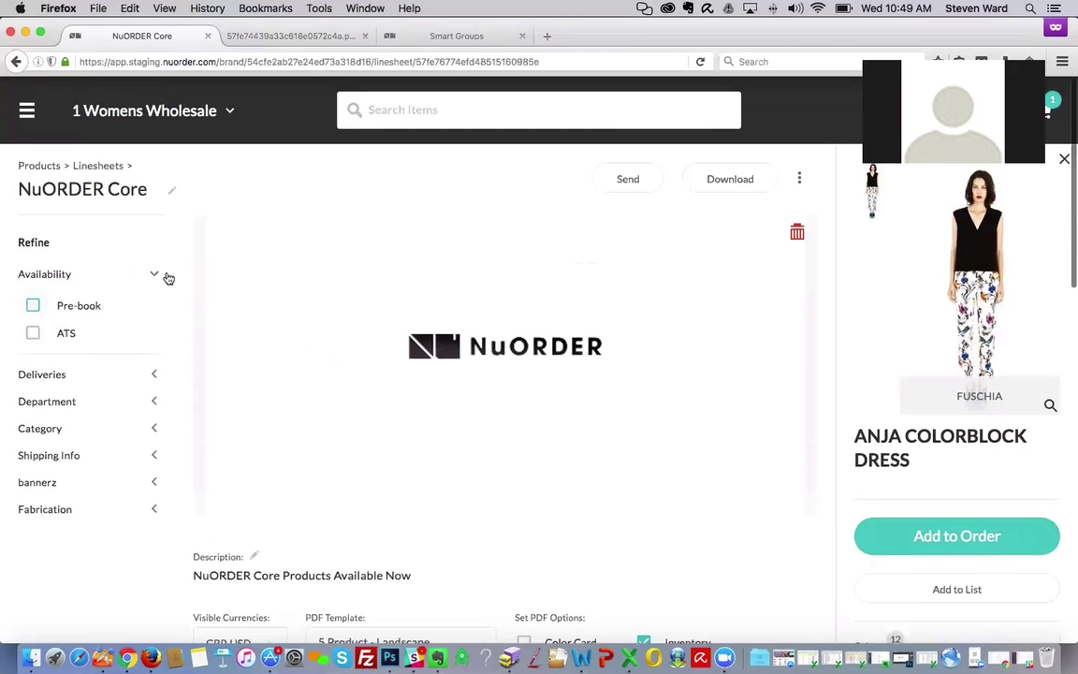
Expand the Deliveries, Department and Category filters and look through the options they offer for refining the linesheet.
left_click(149, 342)
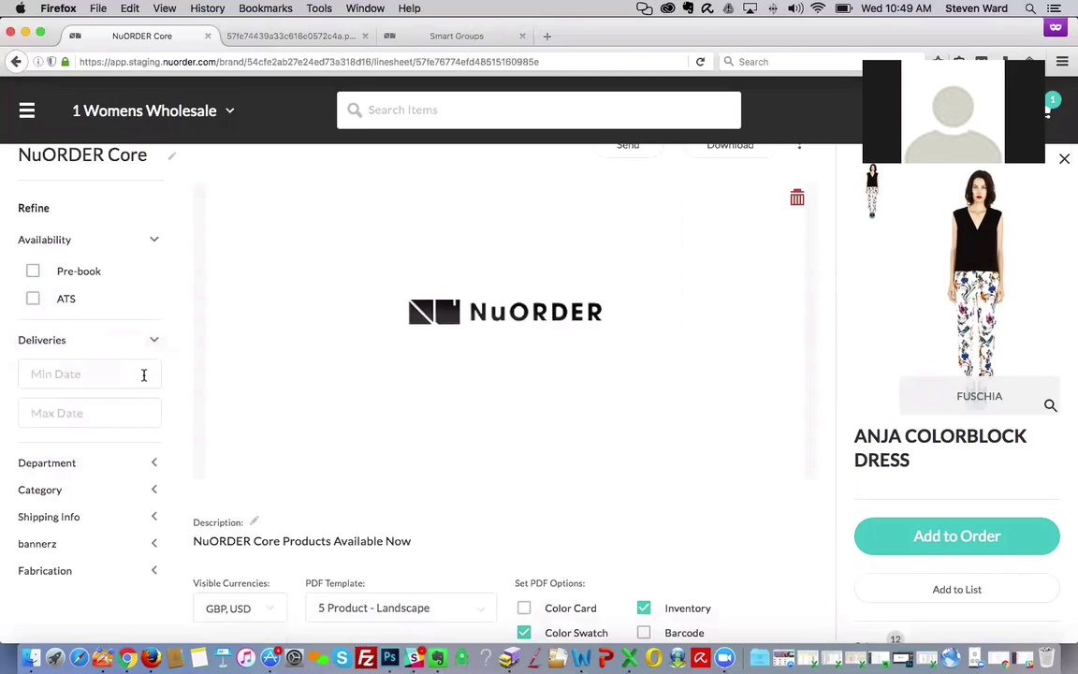
scroll(146, 403, "down", 2)
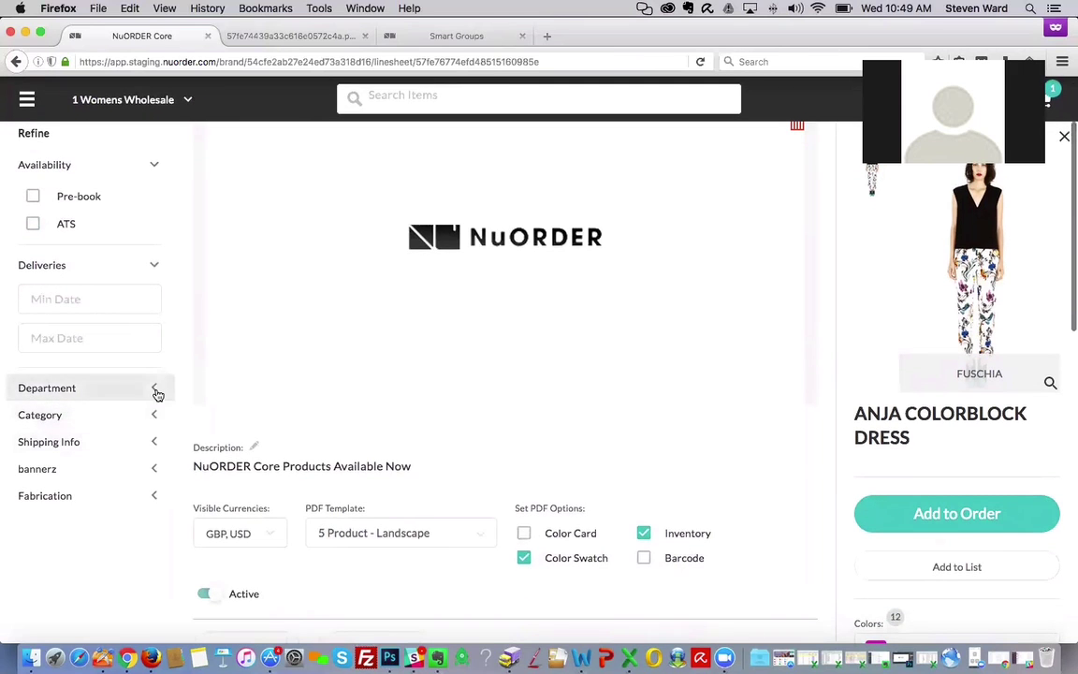
left_click(158, 394)
scroll(150, 445, "down", 4)
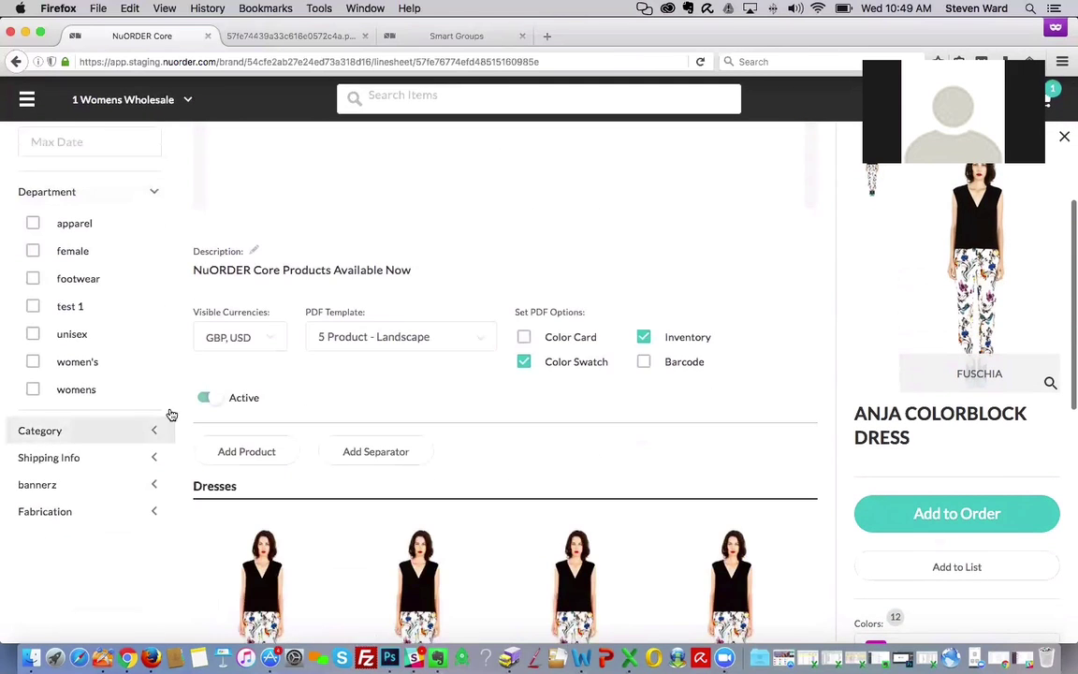
left_click(165, 426)
scroll(159, 375, "down", 5)
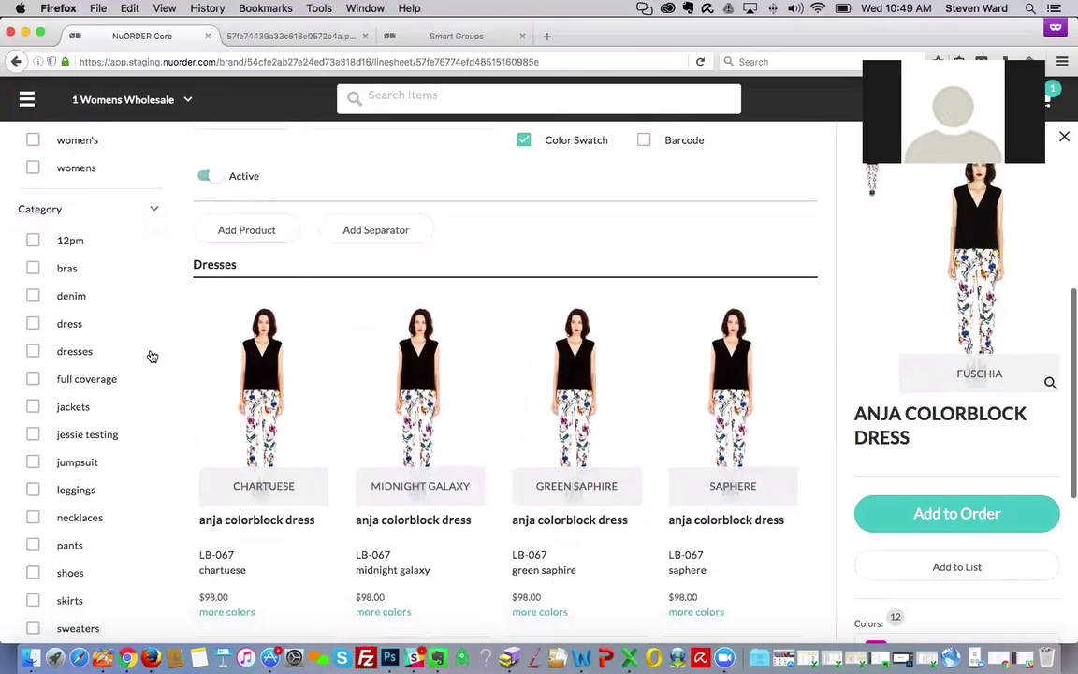
scroll(123, 333, "up", 10)
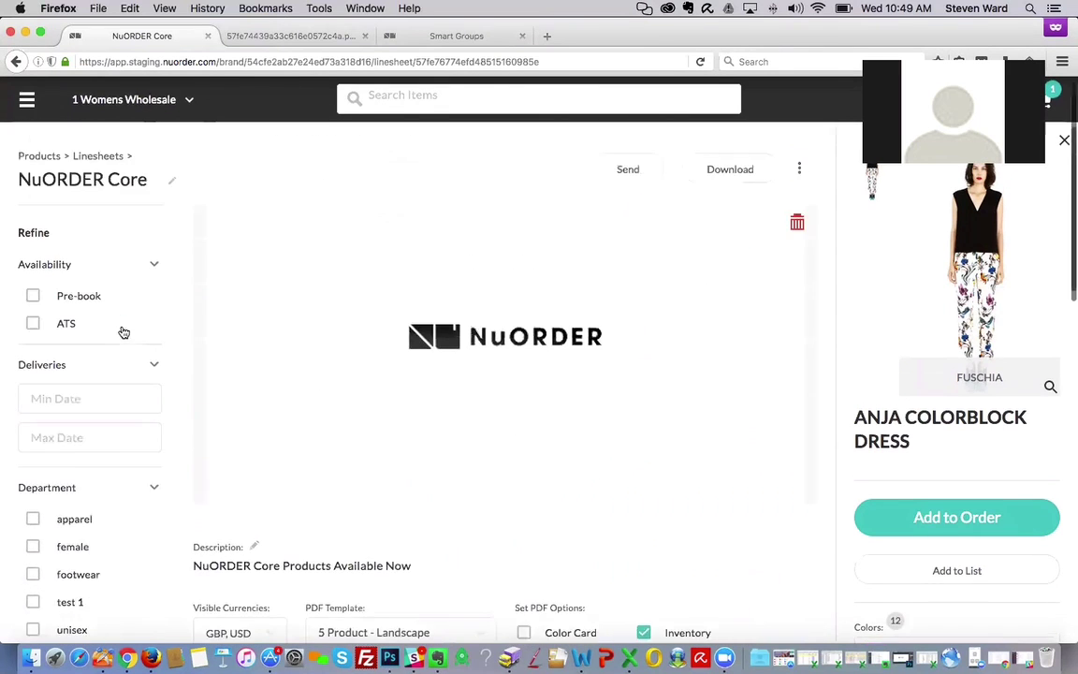
scroll(609, 320, "down", 6)
scroll(607, 320, "down", 3)
scroll(602, 321, "up", 10)
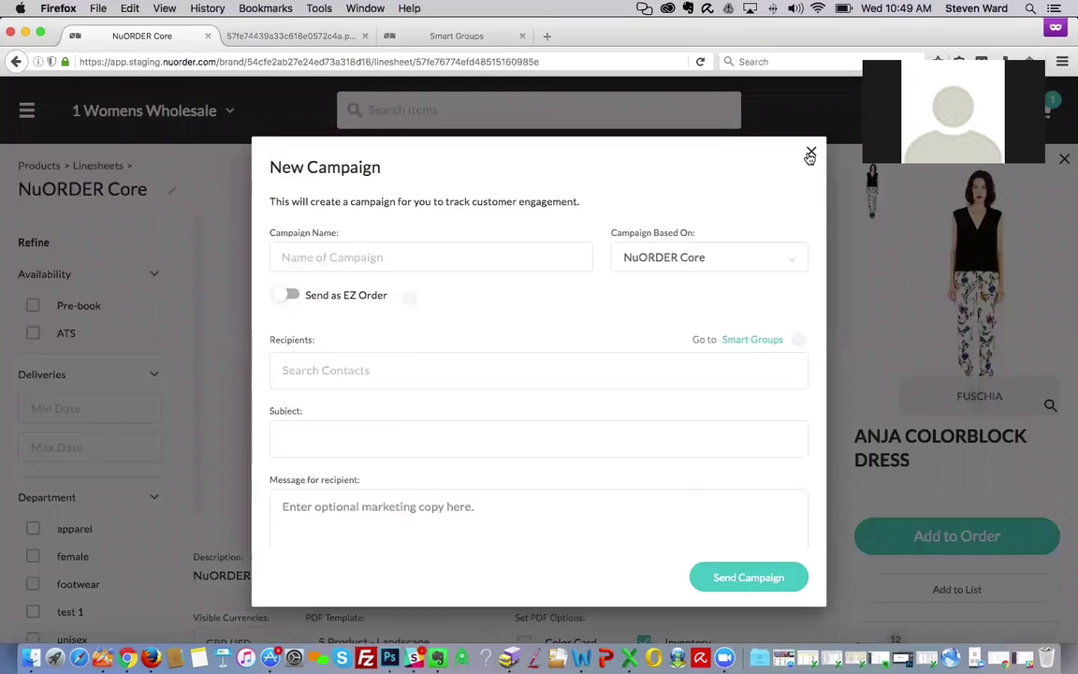
Close the new campaign form and view the linesheet's additional actions.
left_click(811, 153)
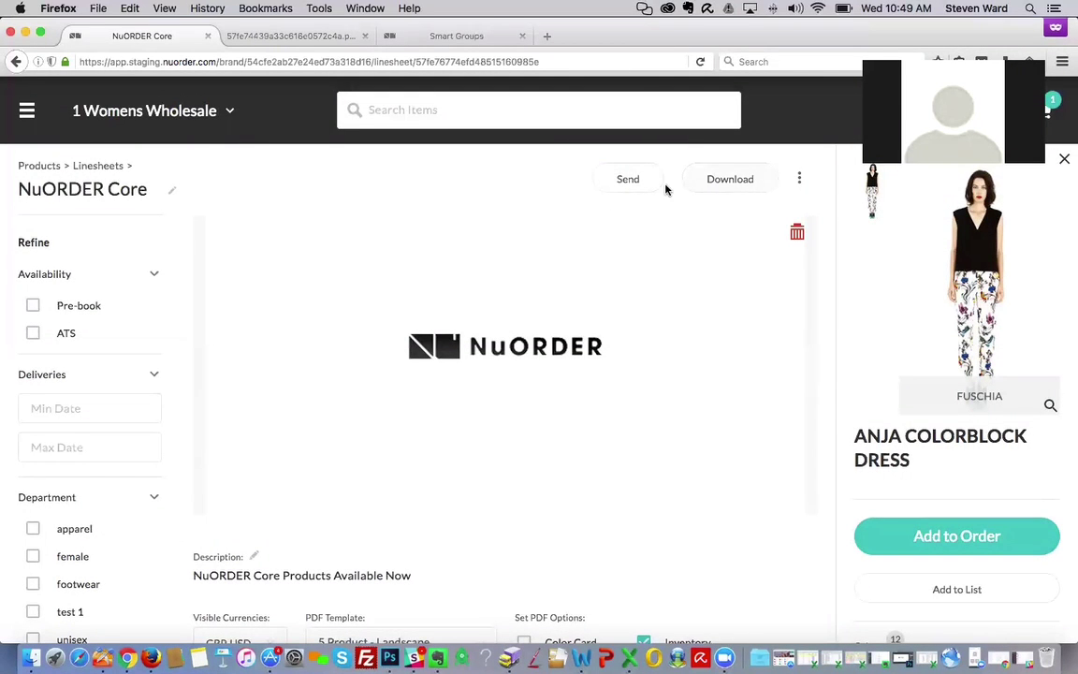
left_click(801, 180)
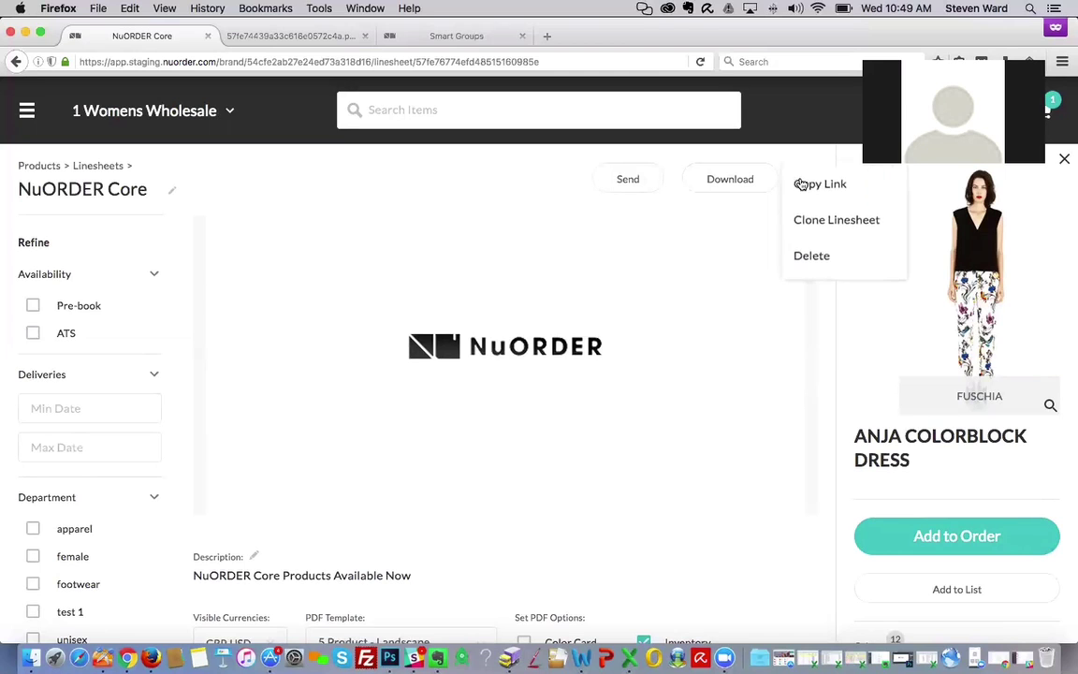
Start a new campaign for sending the linesheet, name it "NuORDER Core Collection" and keep it based on NuORDER Core.
left_click(617, 180)
left_click(433, 257)
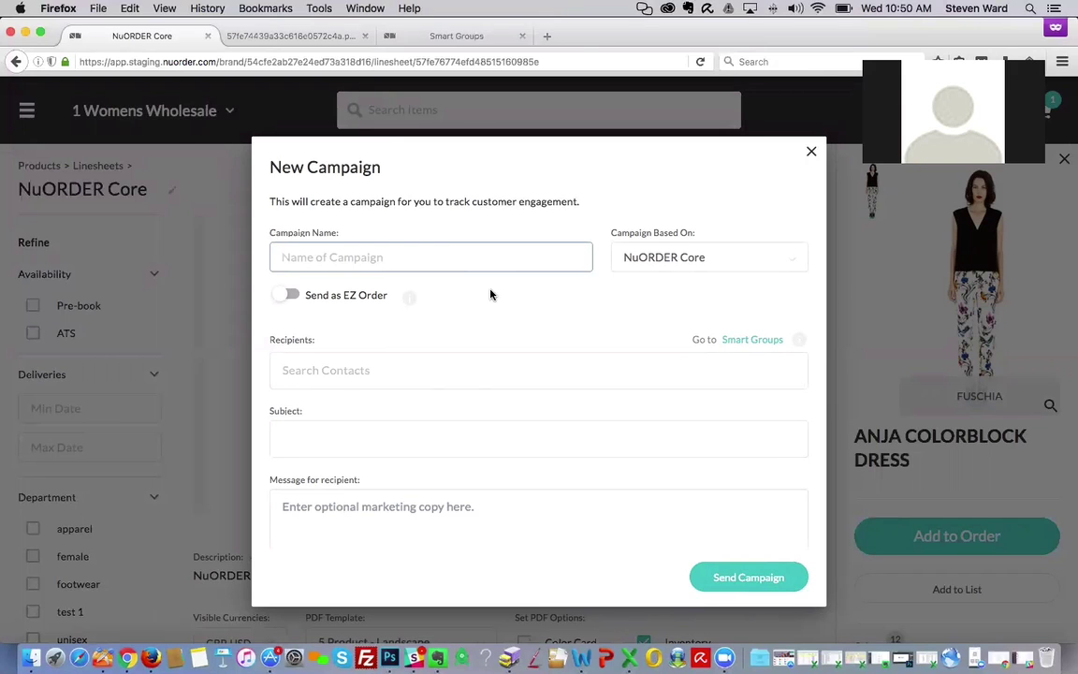
type("NuORDER Core Collection")
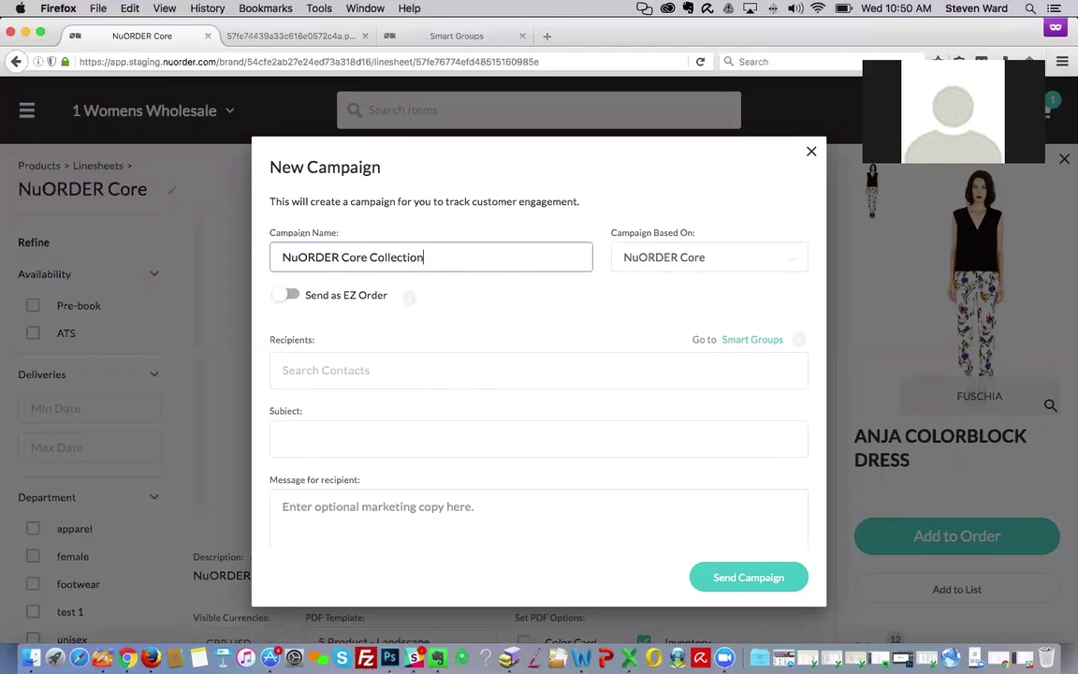
left_click(676, 268)
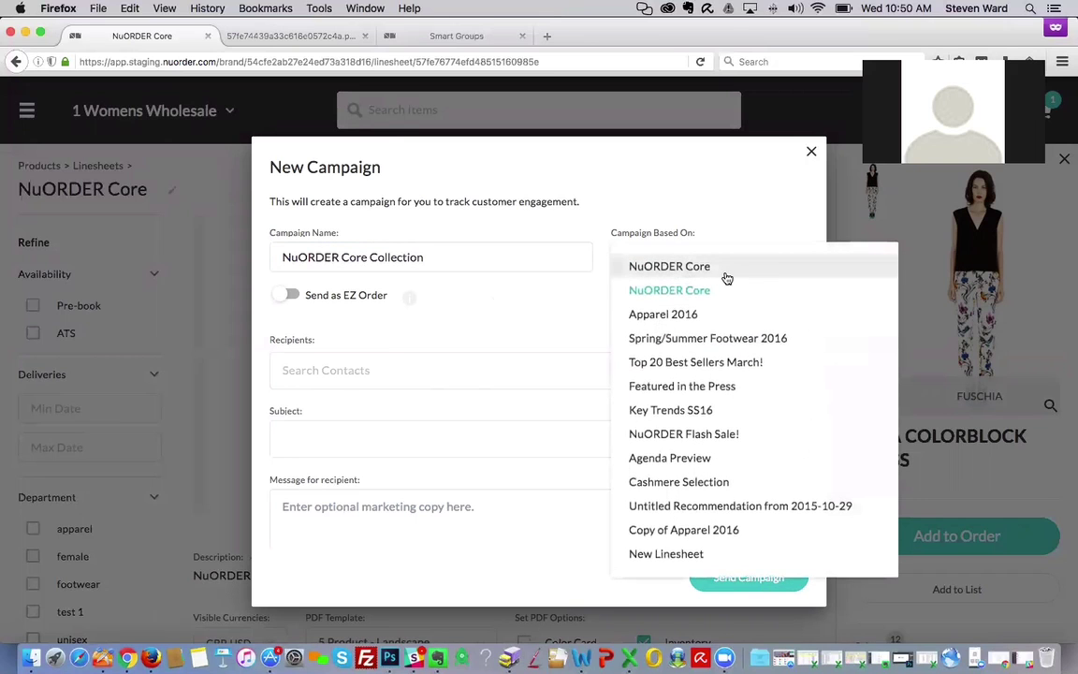
left_click(778, 303)
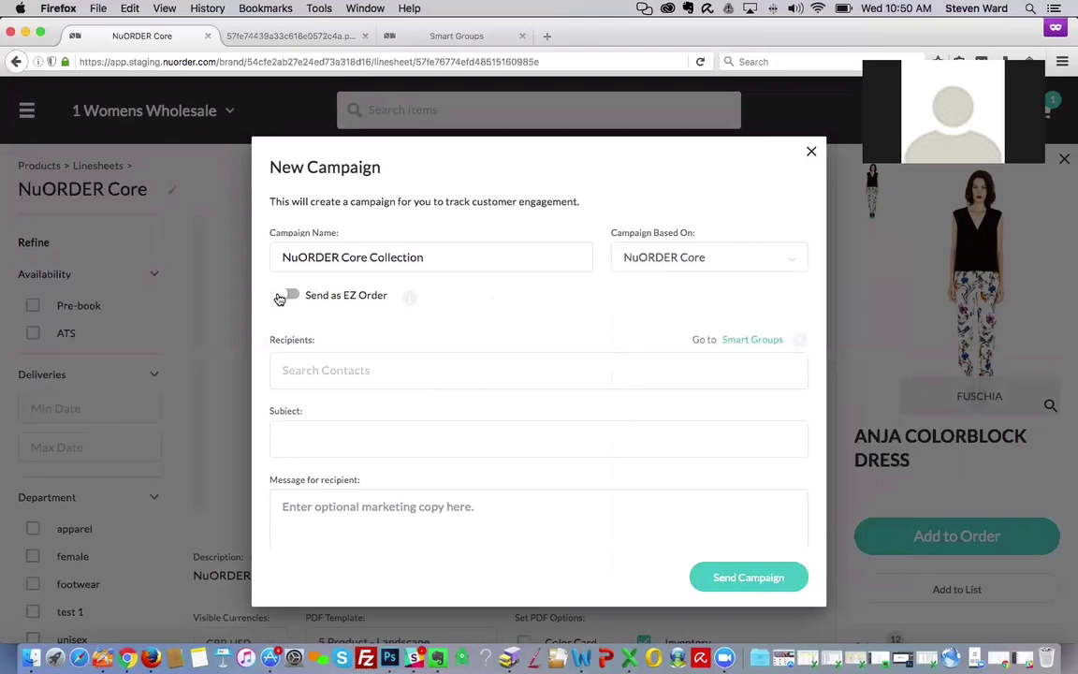
left_click(750, 268)
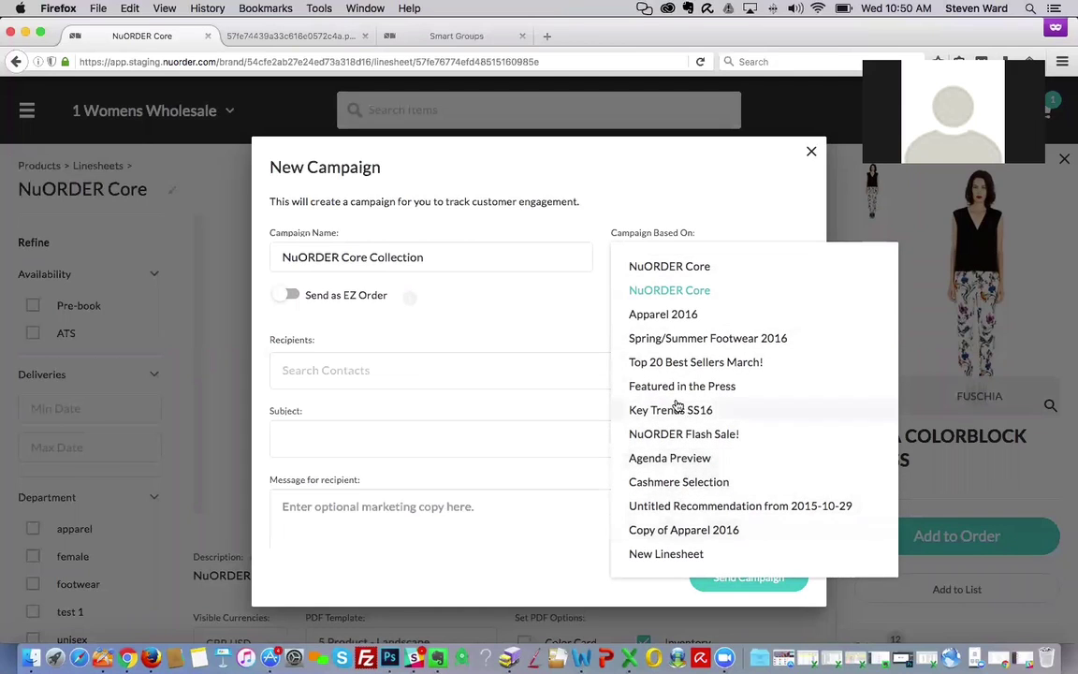
left_click(302, 315)
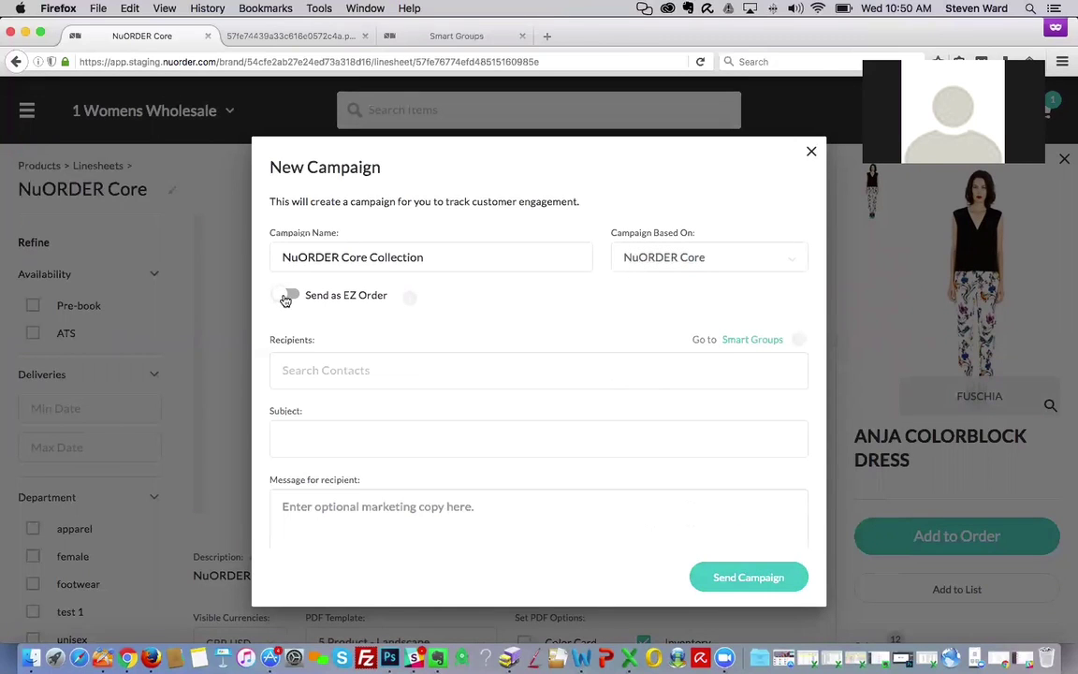
Enable sending the campaign as an EZ Order and set its expiration to Nov 12, 2016.
left_click(286, 297)
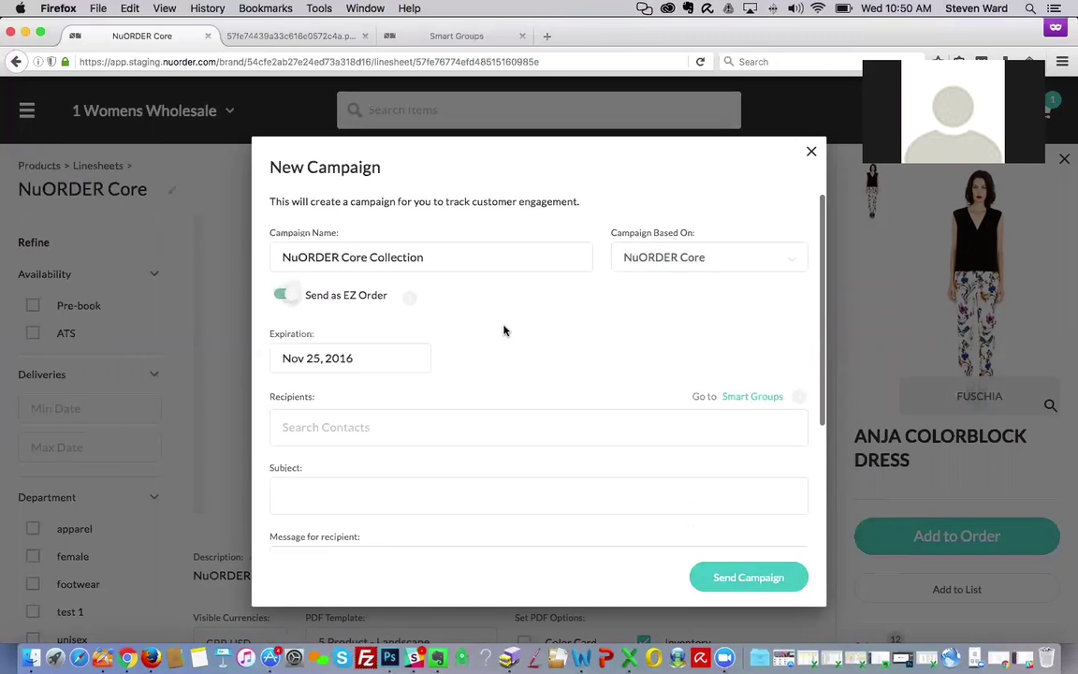
scroll(505, 330, "down", 1)
scroll(502, 326, "down", 3)
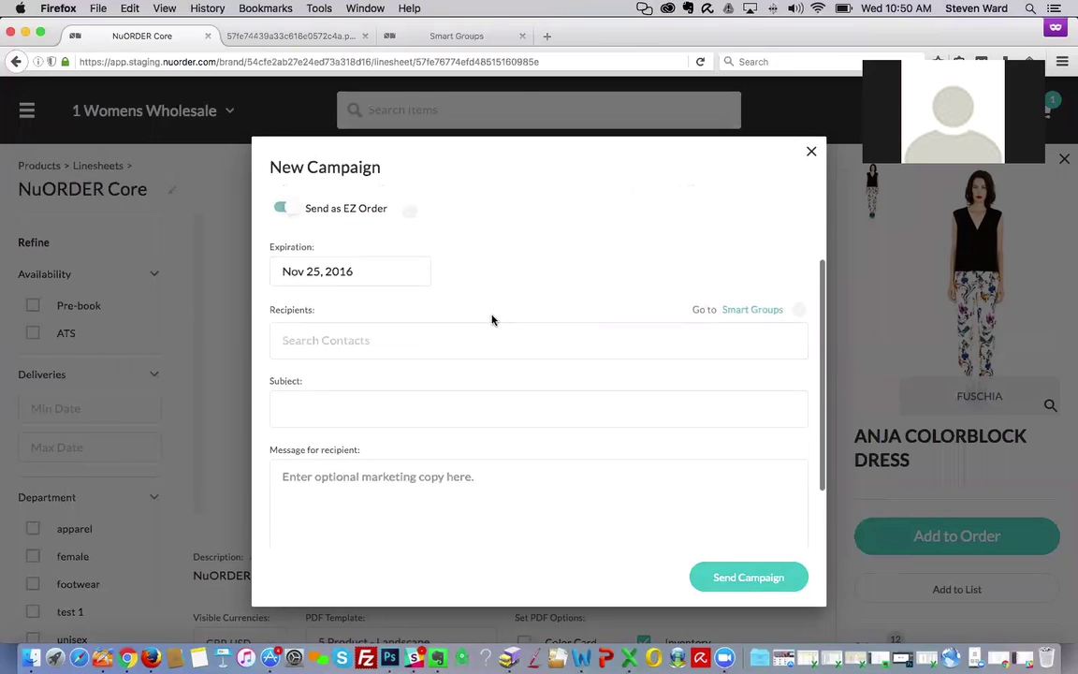
left_click(368, 270)
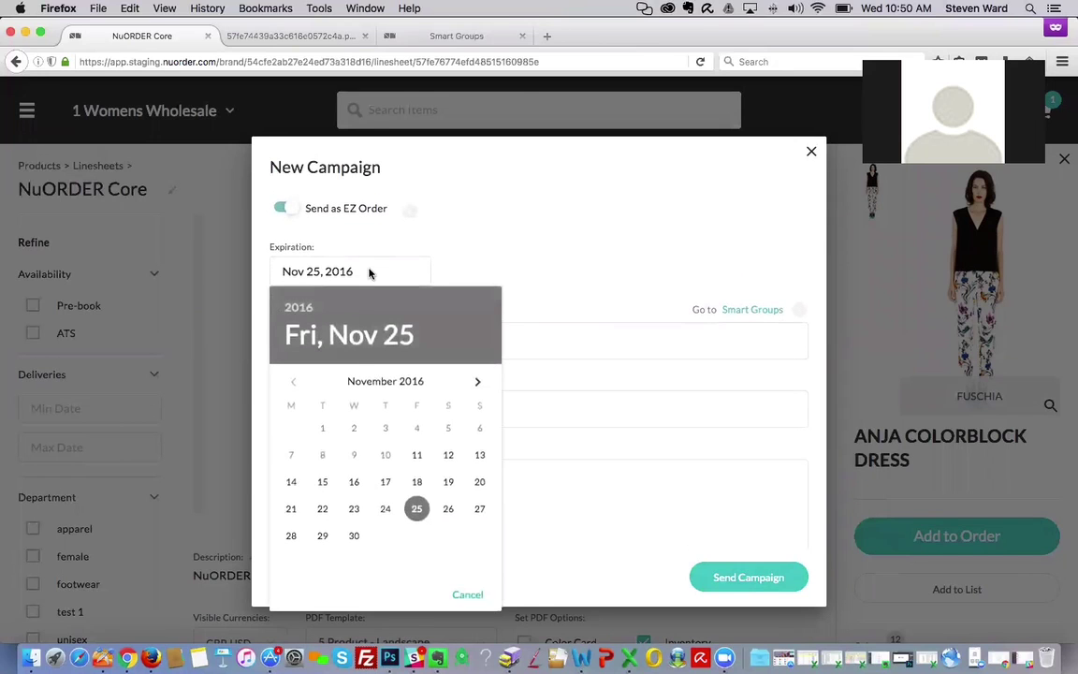
left_click(417, 454)
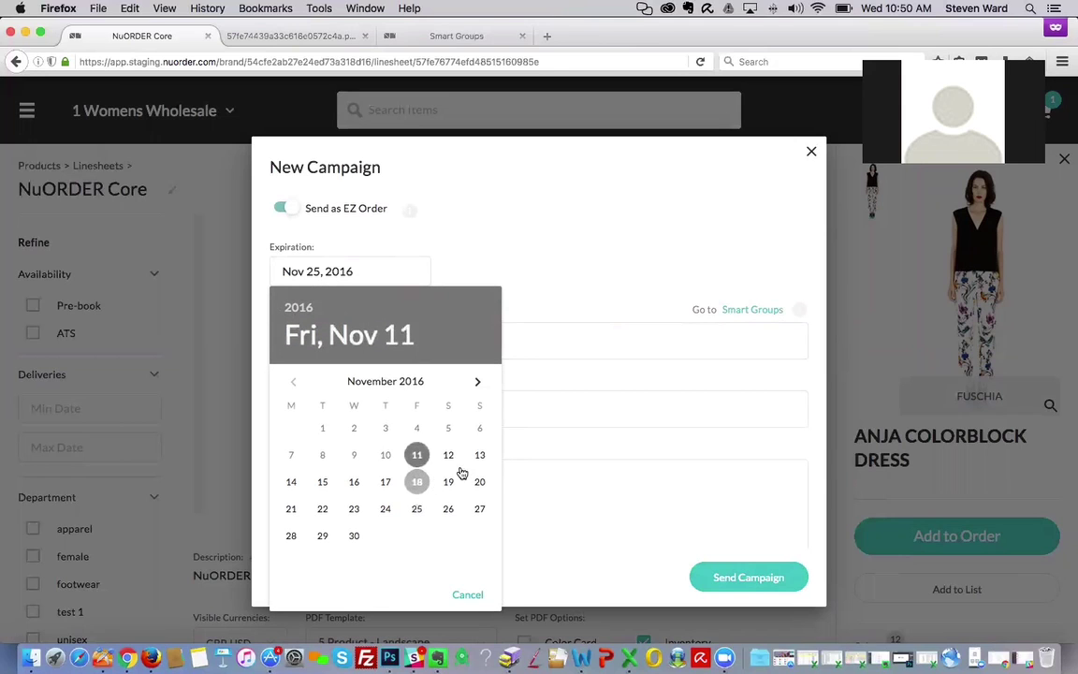
left_click(541, 269)
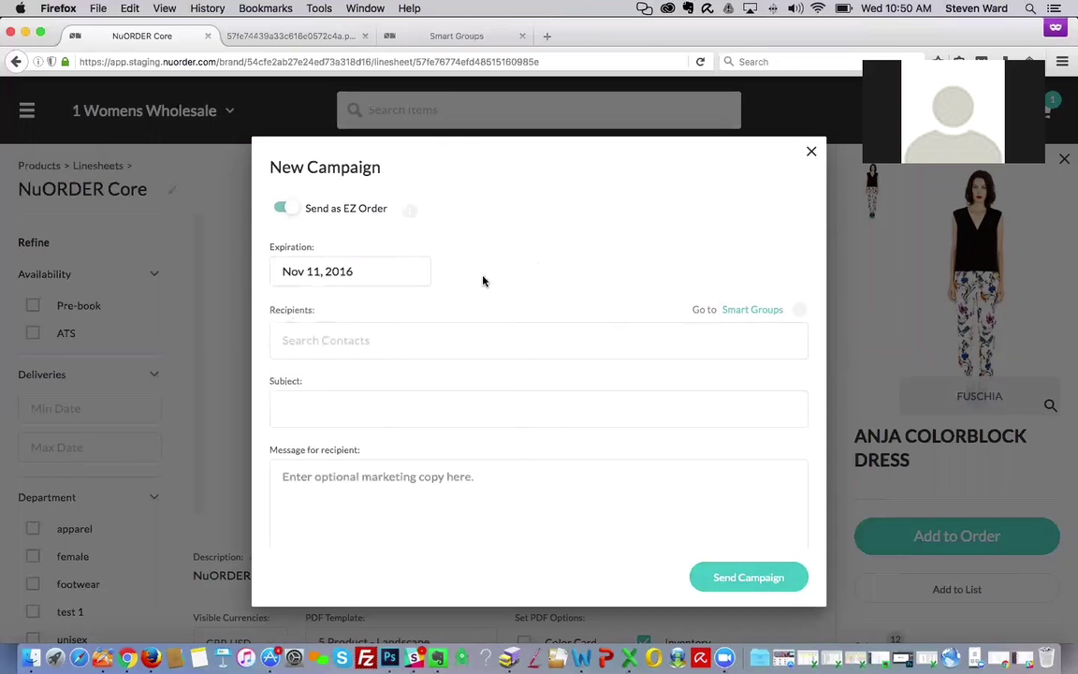
left_click(367, 272)
left_click(448, 455)
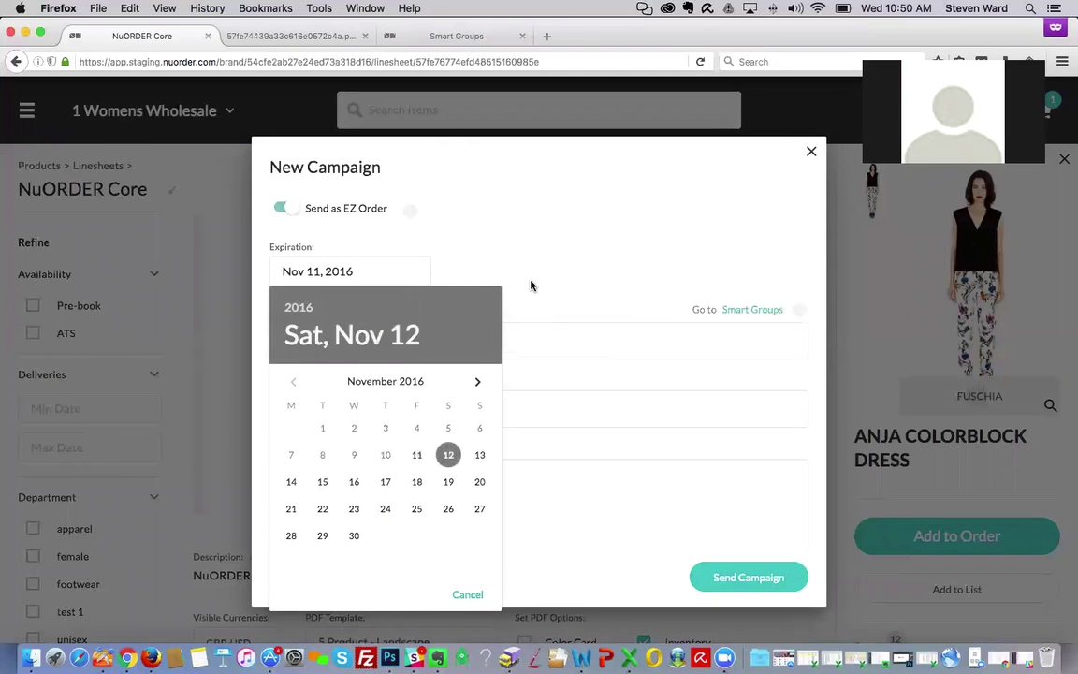
left_click(530, 286)
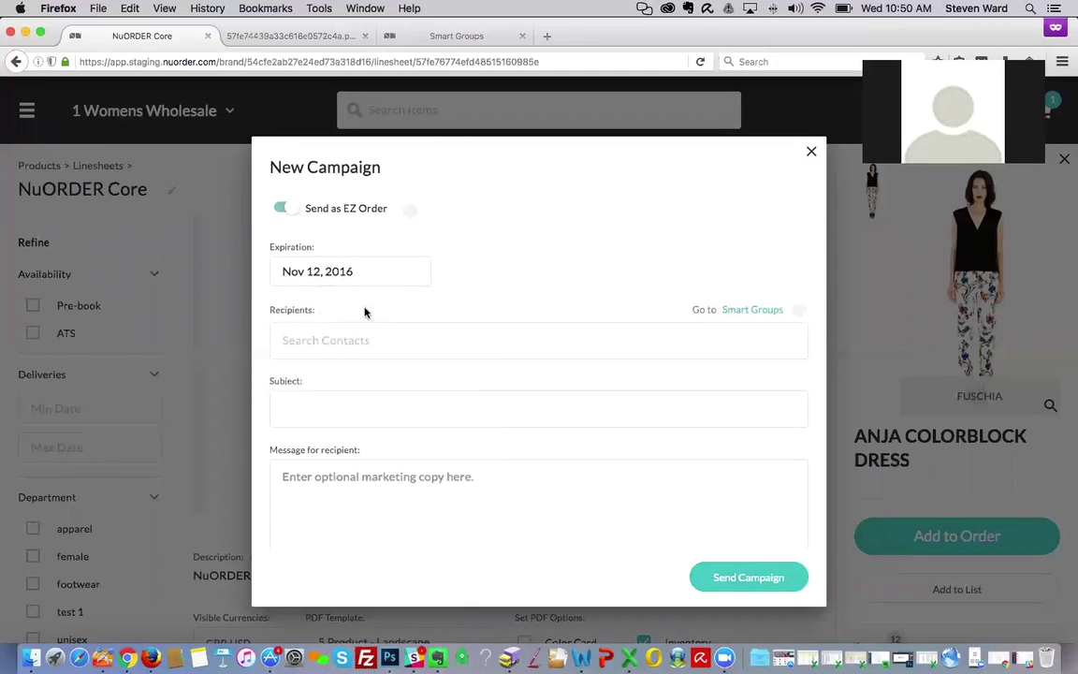
Search the contacts and add three of them as the campaign's recipients, including the test contact and the acme1 buyer.
left_click(367, 337)
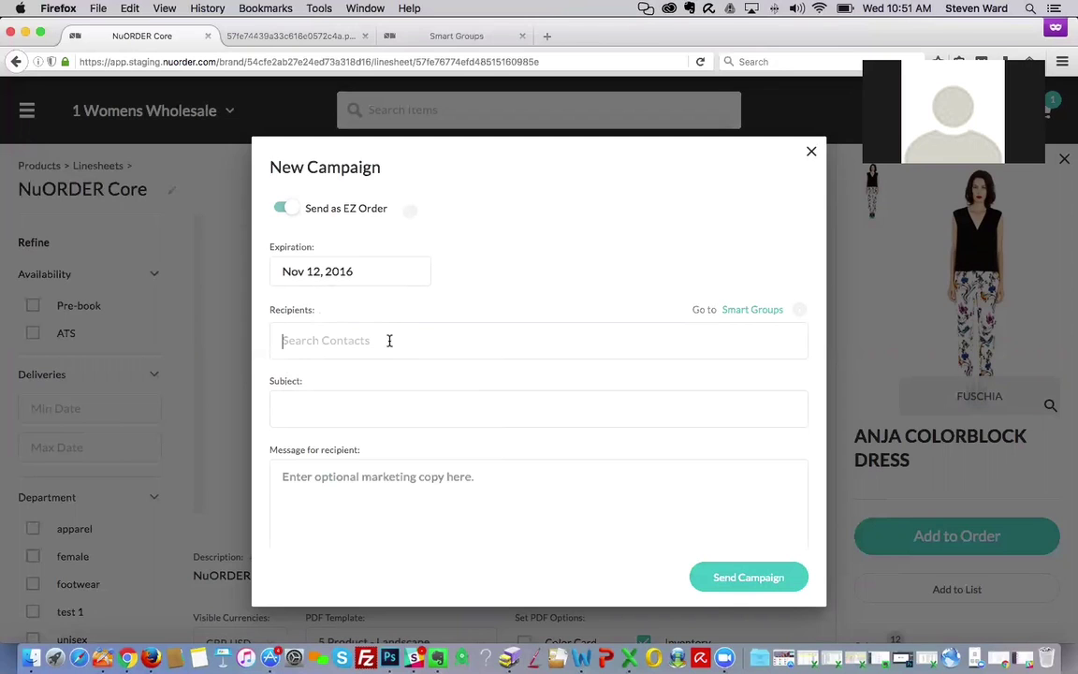
type("j")
key("BackSpace")
type("test")
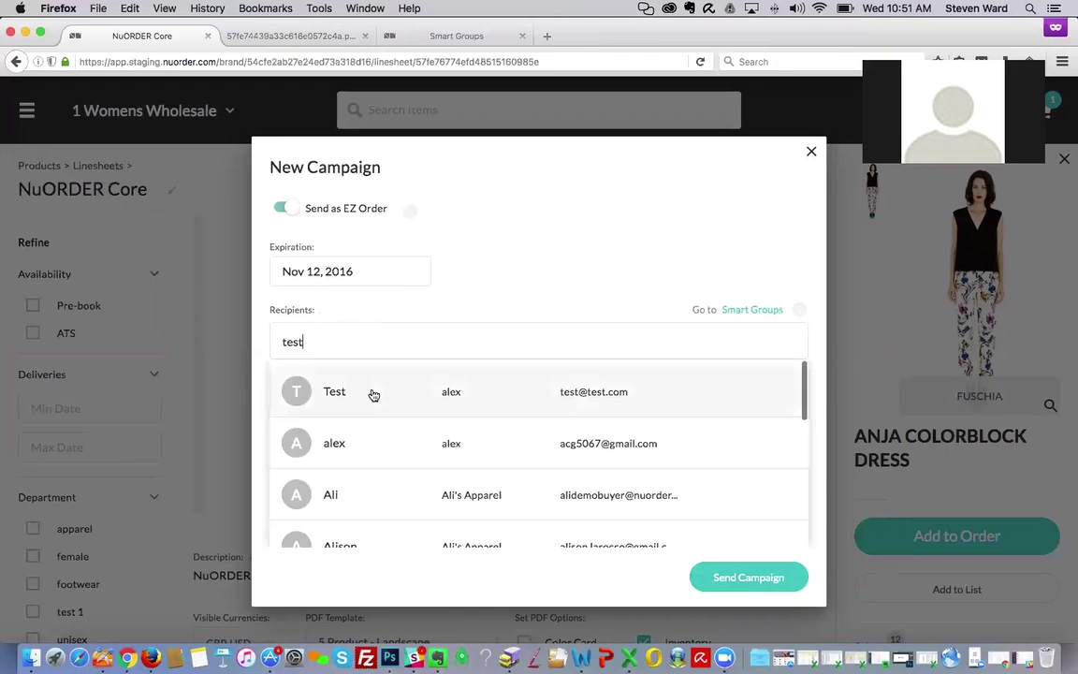
left_click(371, 393)
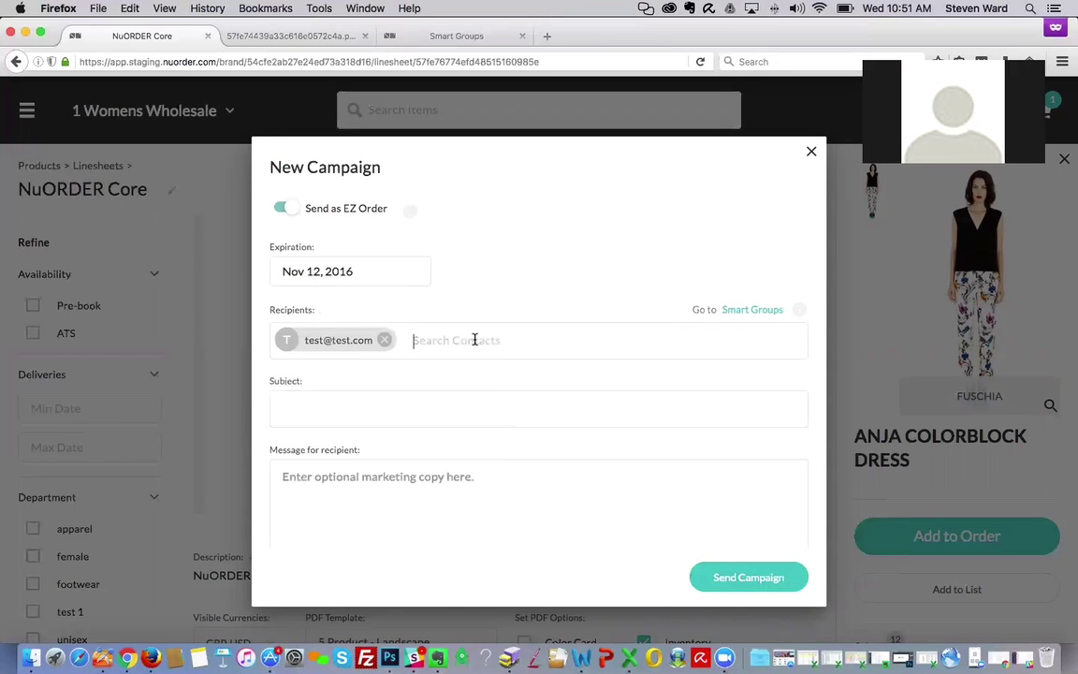
type("mol")
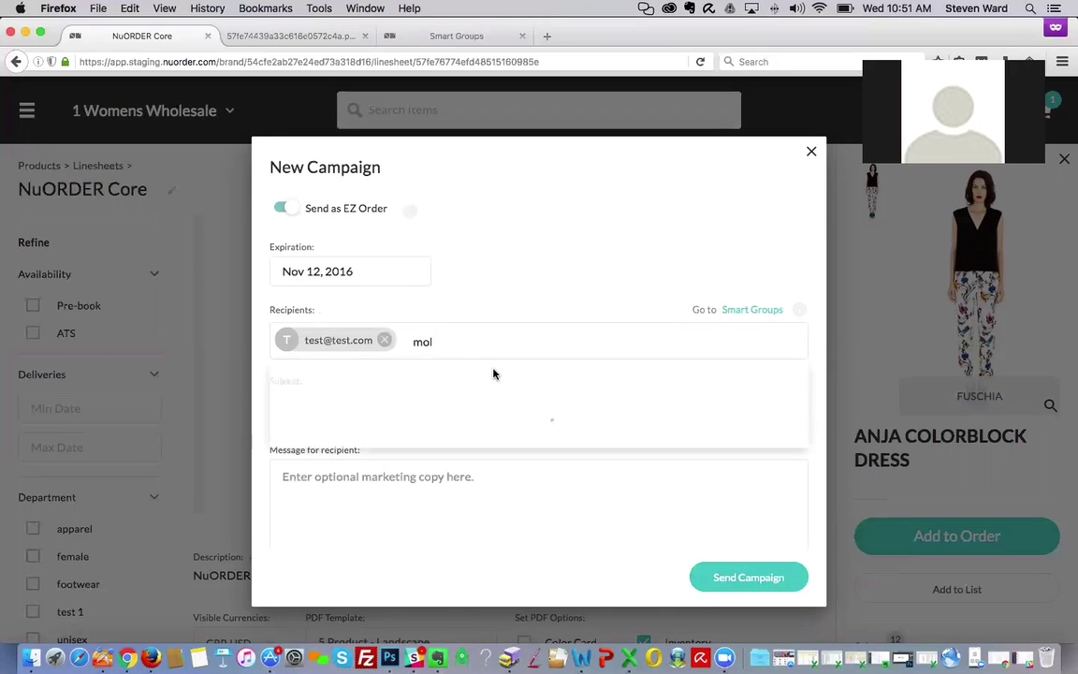
left_click(426, 443)
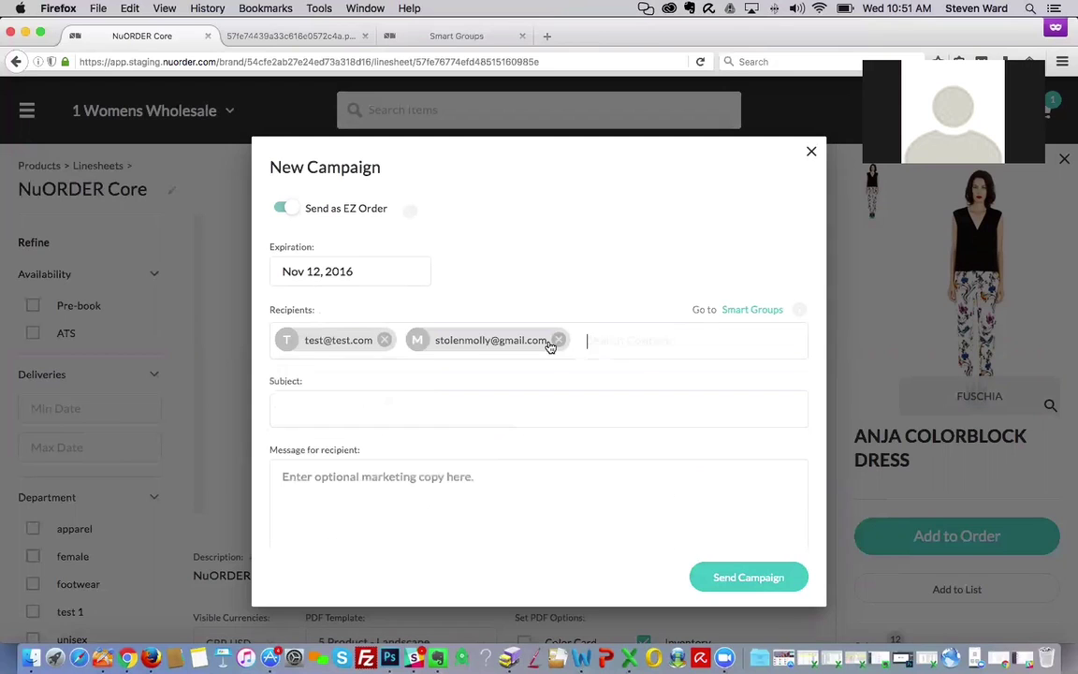
type("chri")
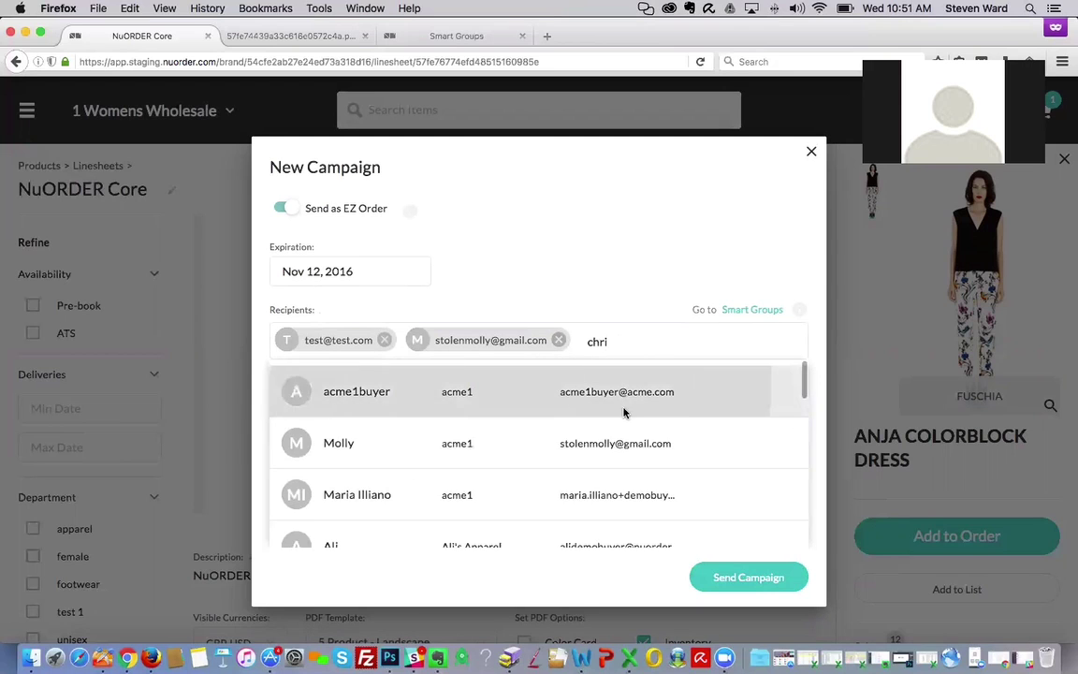
left_click(625, 410)
Set the campaign's subject to "NuORDER Campagin Core Collection" and go to the message for the recipients.
left_click(435, 441)
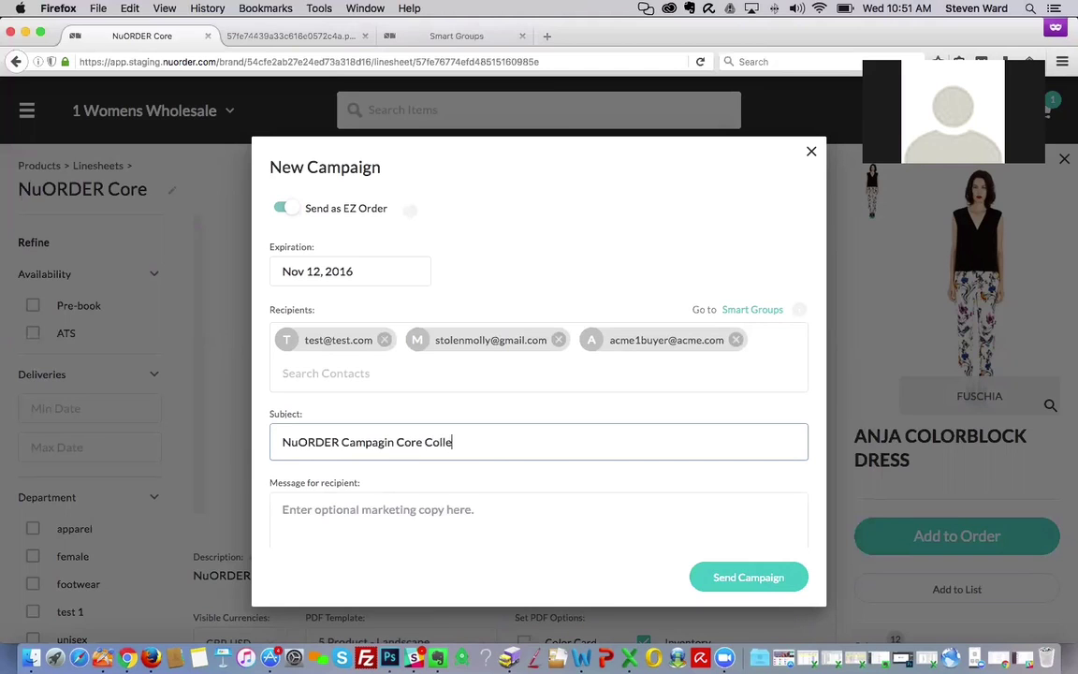
left_click(409, 521)
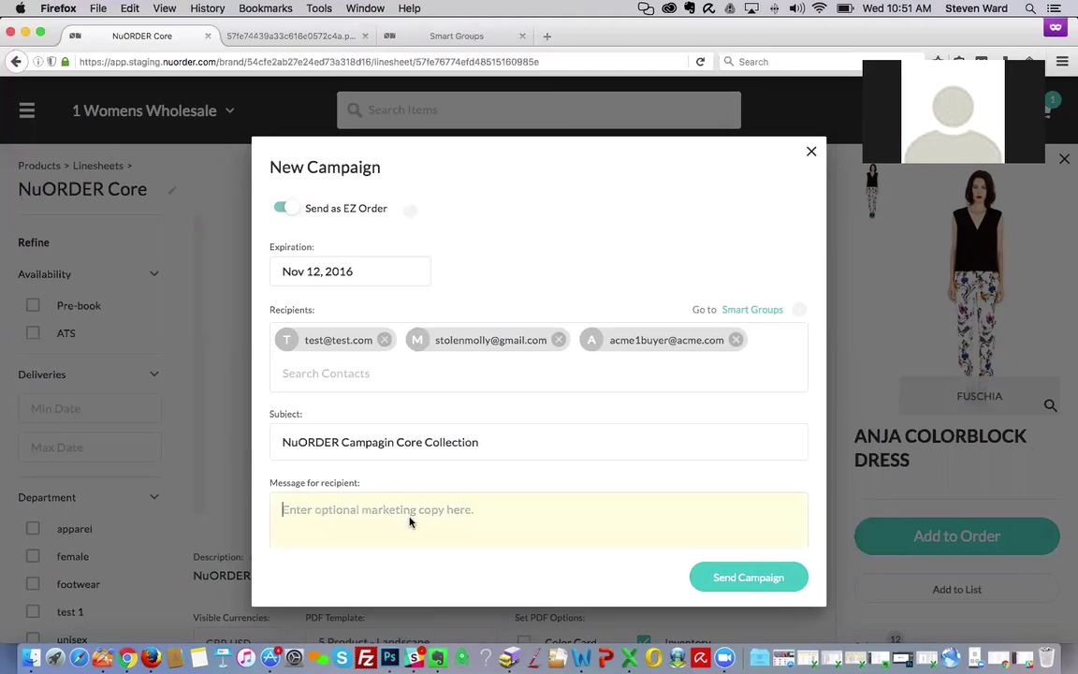
Enter the recipient message "Please check out our Core Collection products avaialbale now!" and send the campaign.
type("Please check out our Core Collection products availalbale now!")
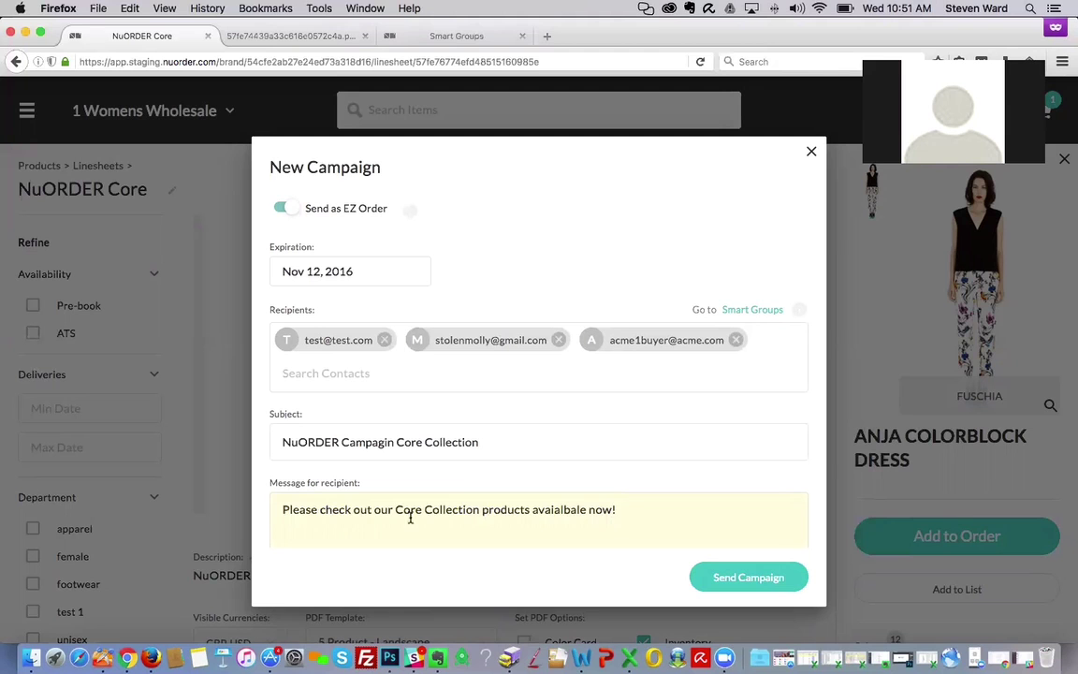
scroll(410, 517, "up", 1)
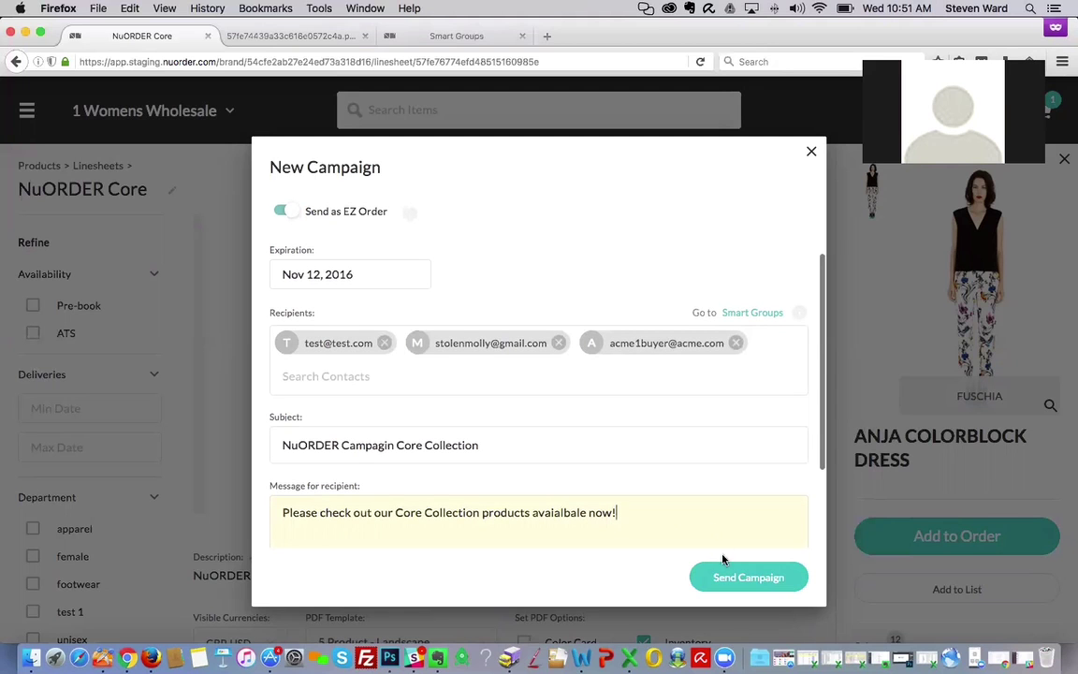
left_click(736, 585)
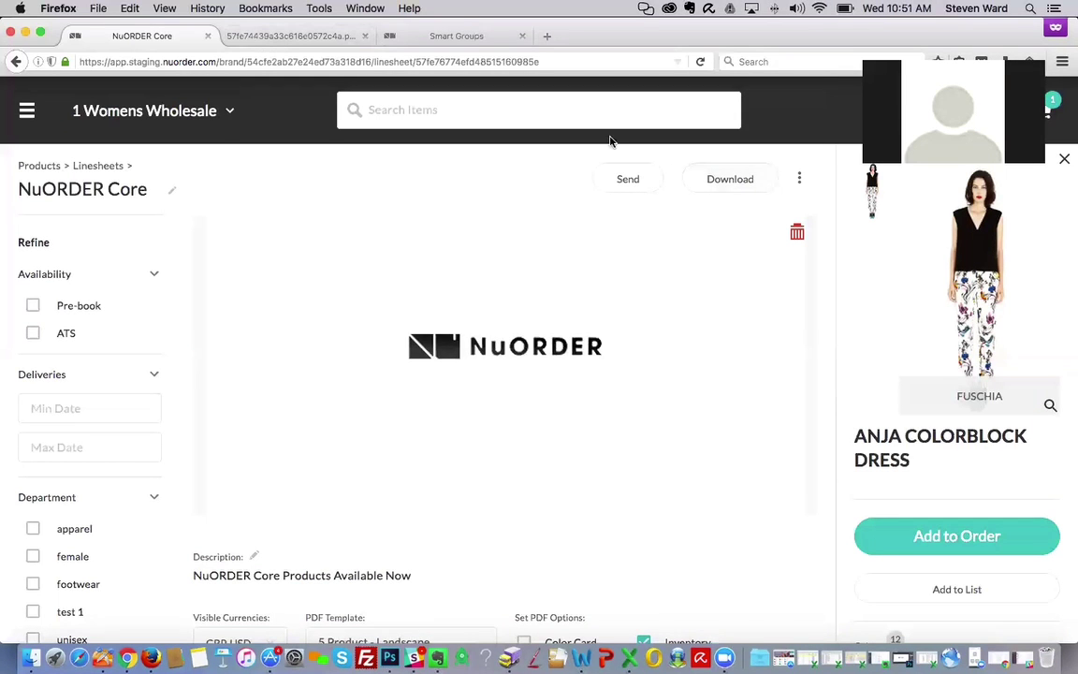
Download the NuORDER Core linesheet in PDF format.
left_click(726, 182)
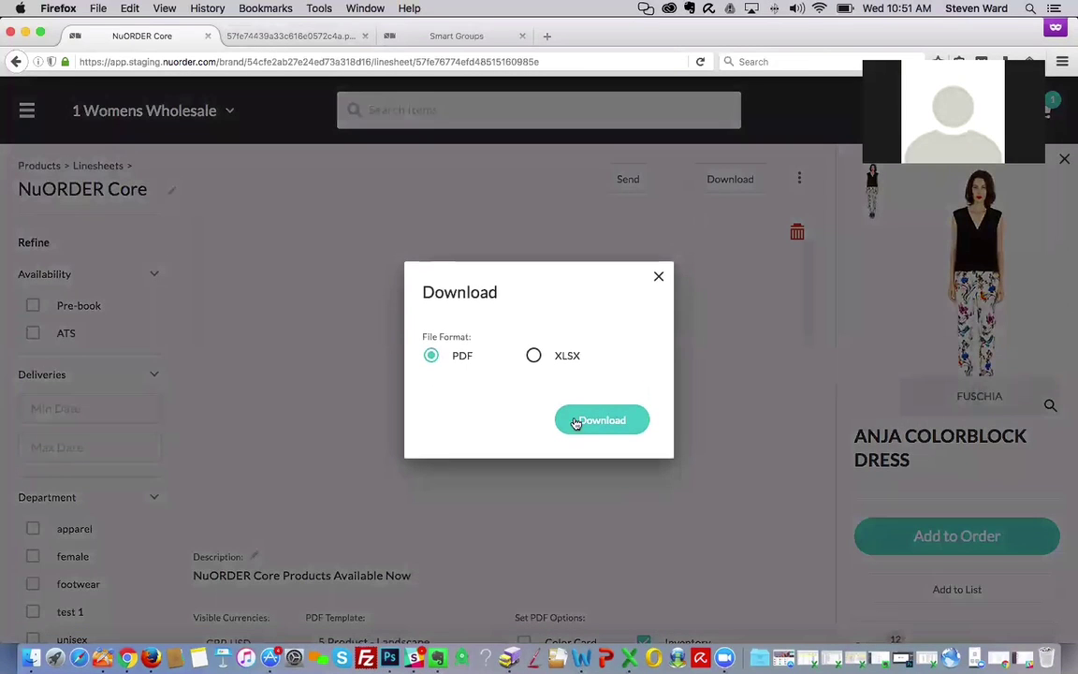
left_click(641, 422)
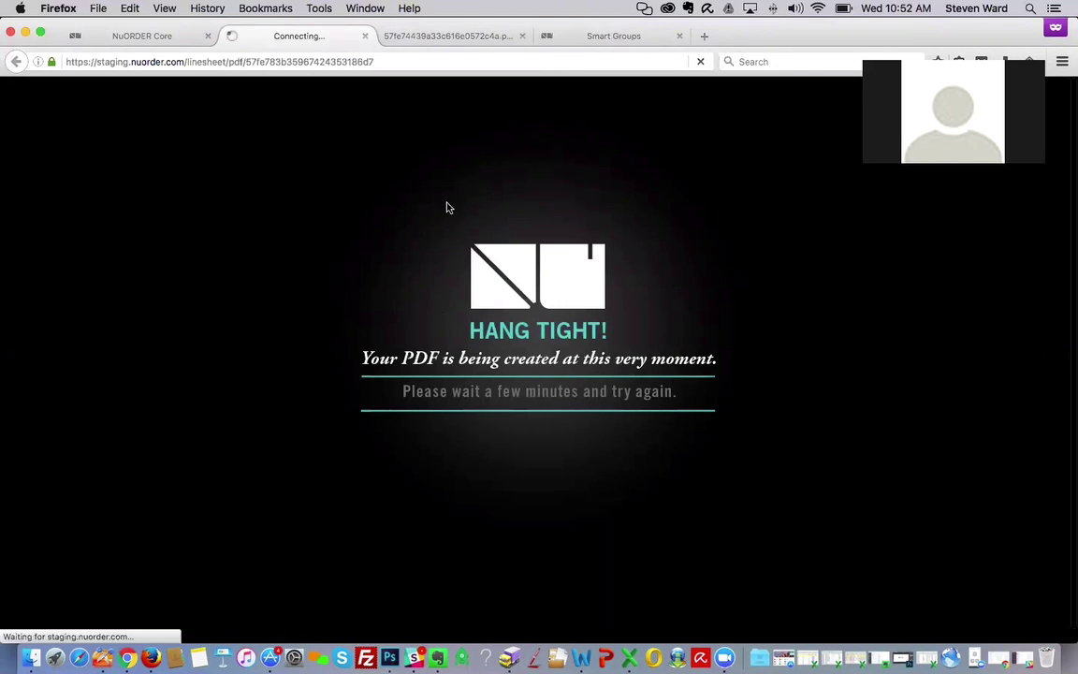
Look through the previously generated linesheet PDF, check the new PDF's generation page, and return to the NuORDER Core linesheet.
left_click(405, 37)
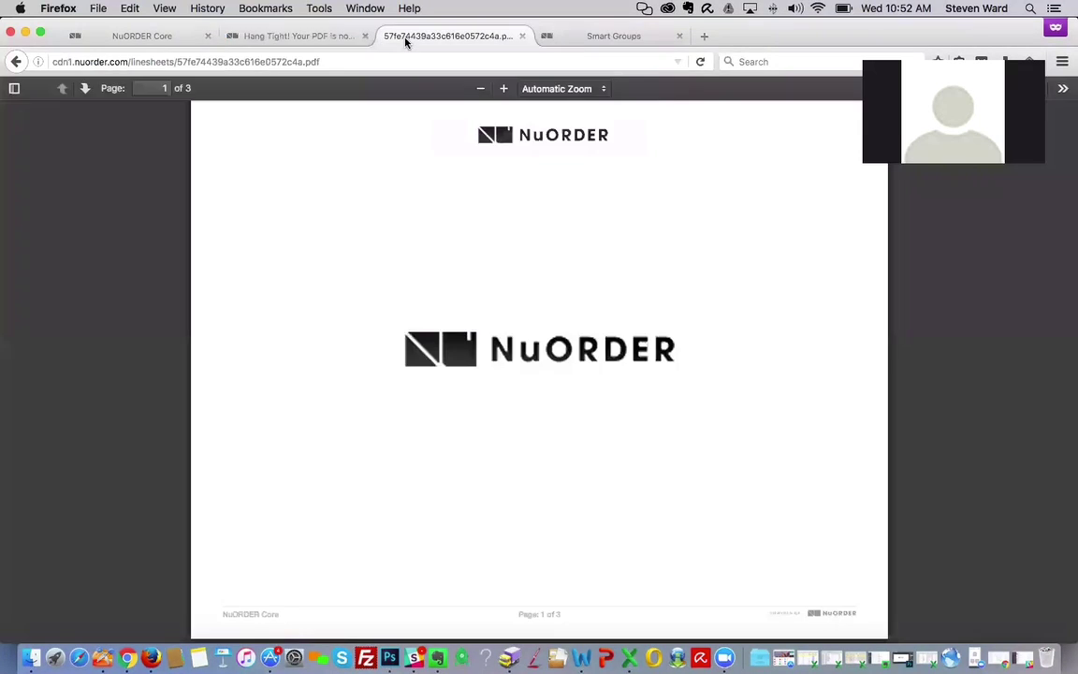
scroll(429, 323, "down", 5)
scroll(429, 325, "down", 2)
scroll(426, 323, "up", 10)
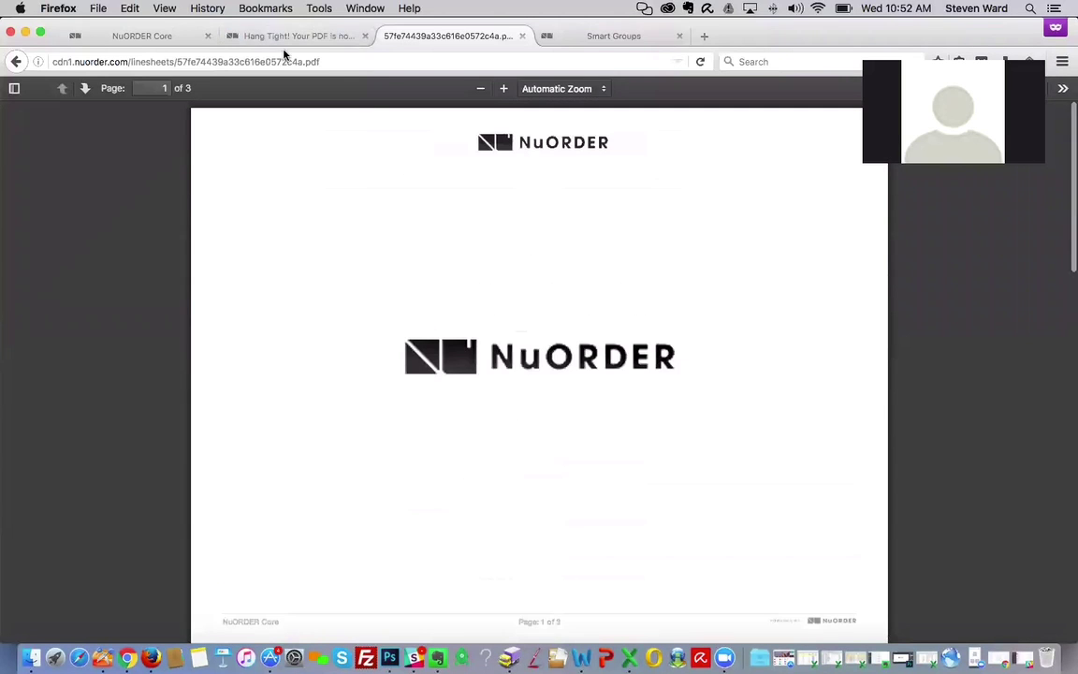
scroll(430, 227, "down", 2)
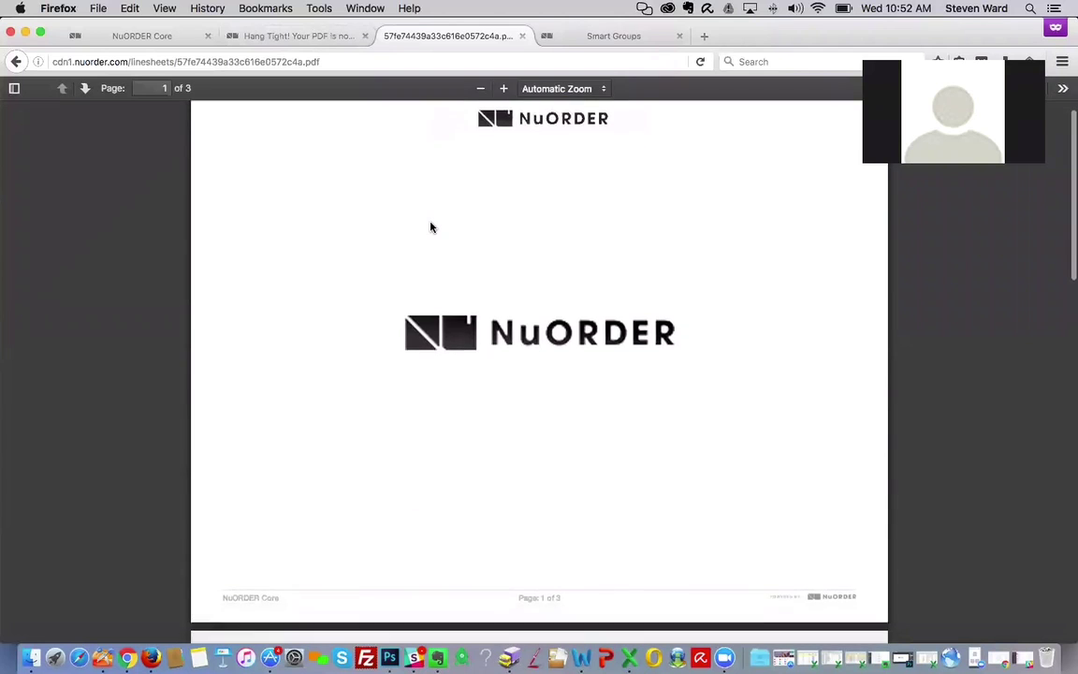
scroll(430, 226, "up", 2)
left_click(298, 36)
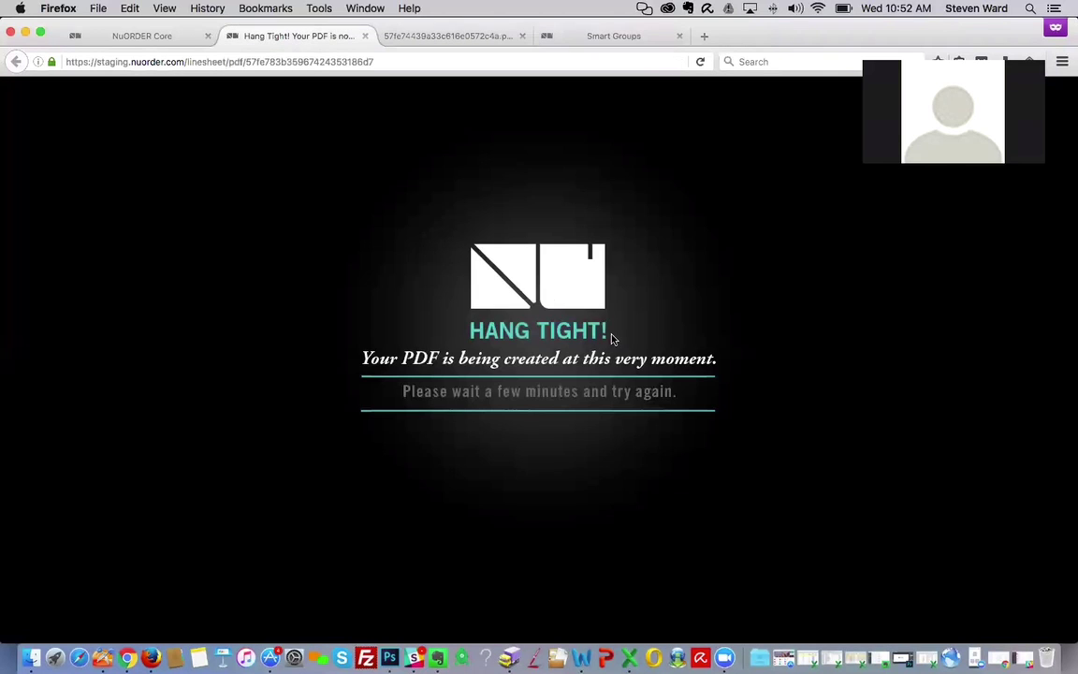
left_click(161, 37)
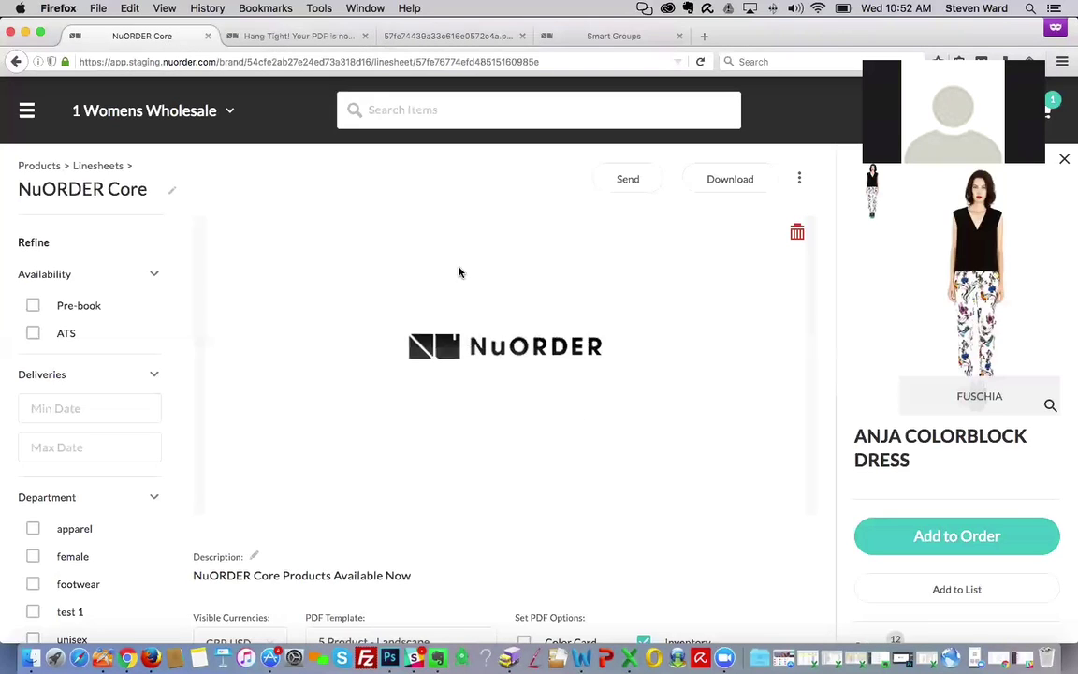
View the linesheet's copy, clone and delete actions, and look over its PDF options and products.
left_click(800, 179)
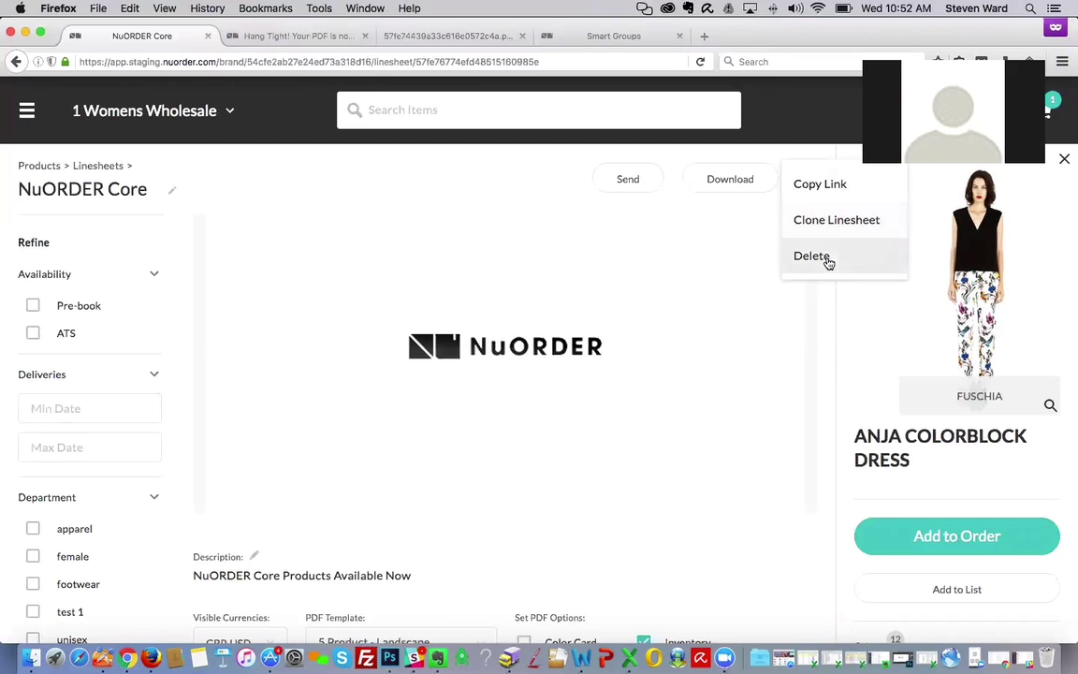
left_click(683, 264)
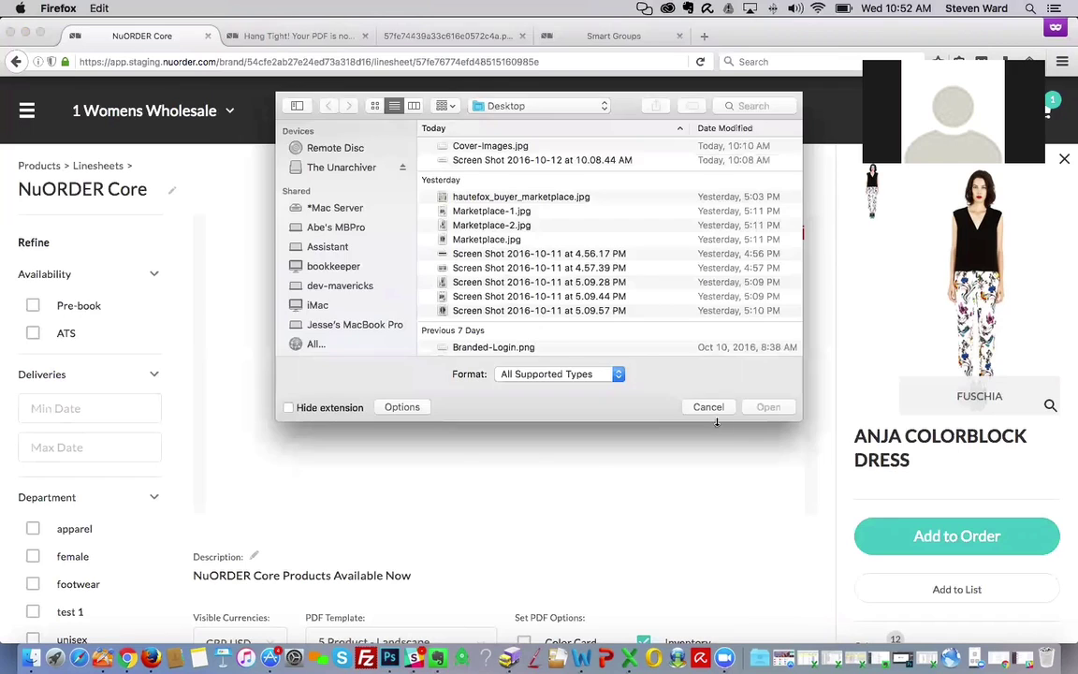
left_click(711, 409)
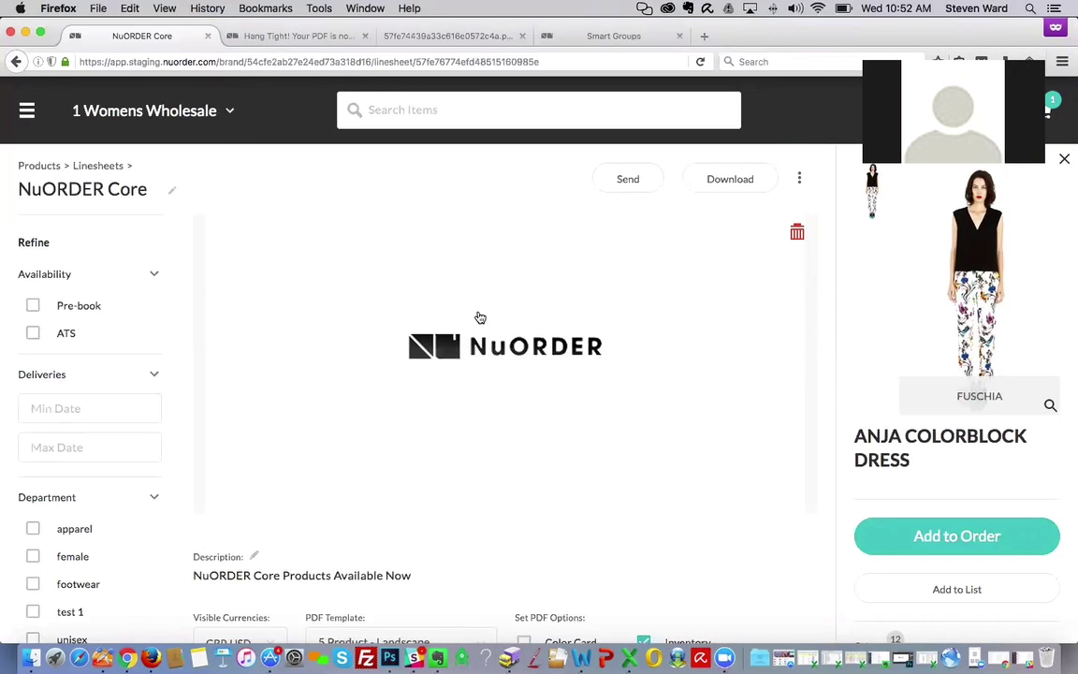
scroll(480, 319, "down", 10)
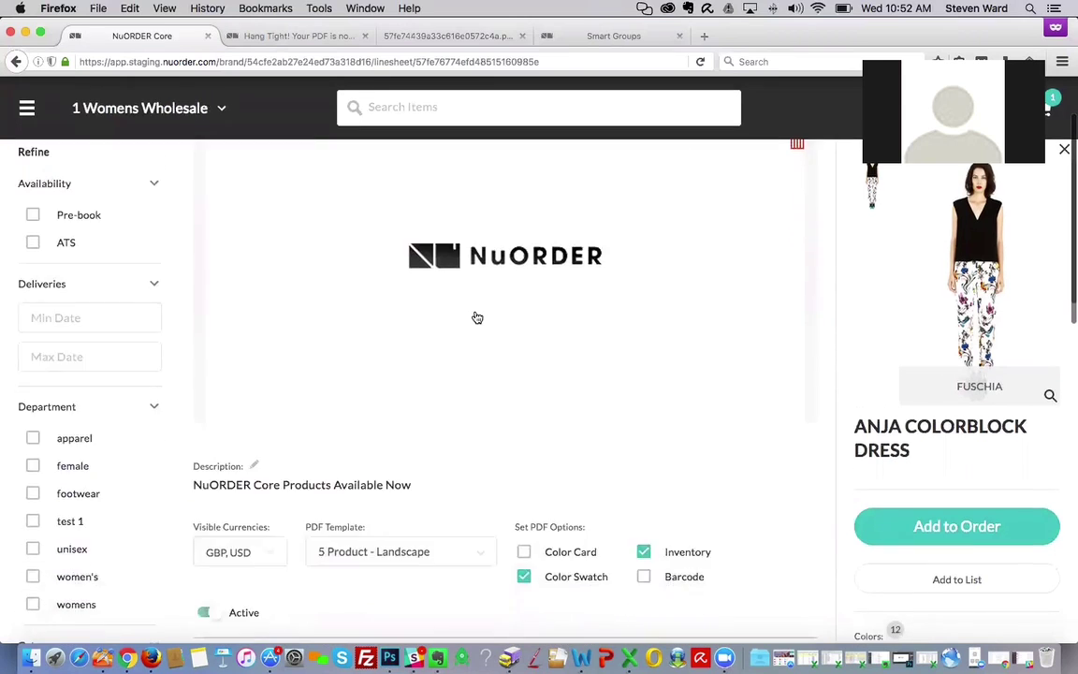
scroll(474, 315, "down", 2)
scroll(472, 316, "up", 10)
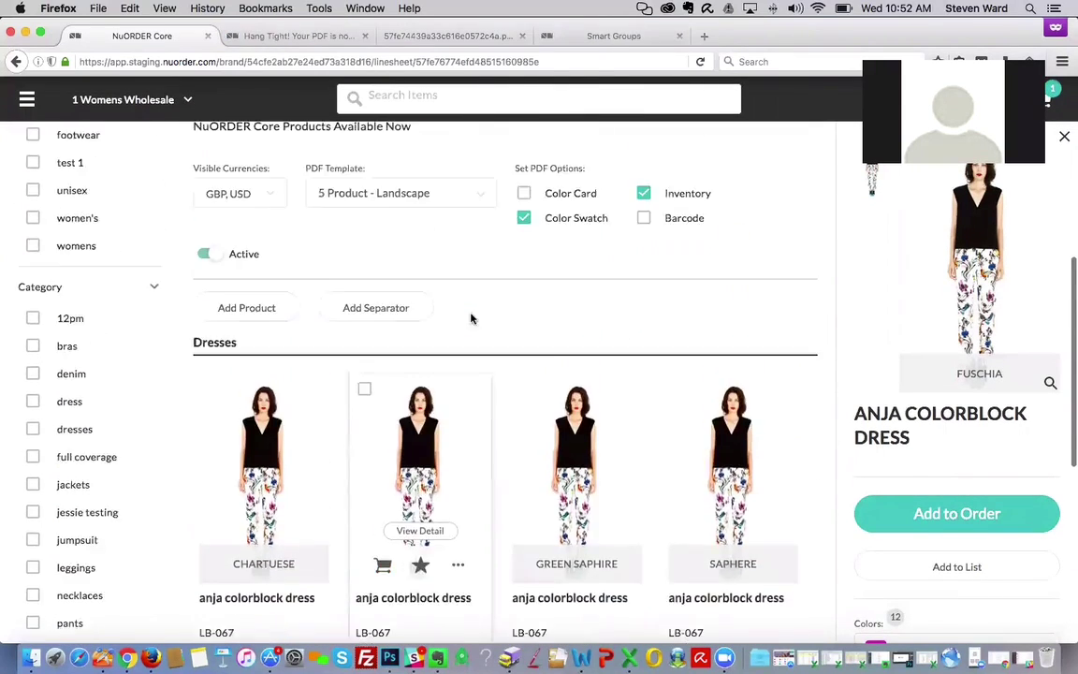
Go to the overview of all linesheets and look through the active and inactive ones.
left_click(24, 113)
left_click(118, 246)
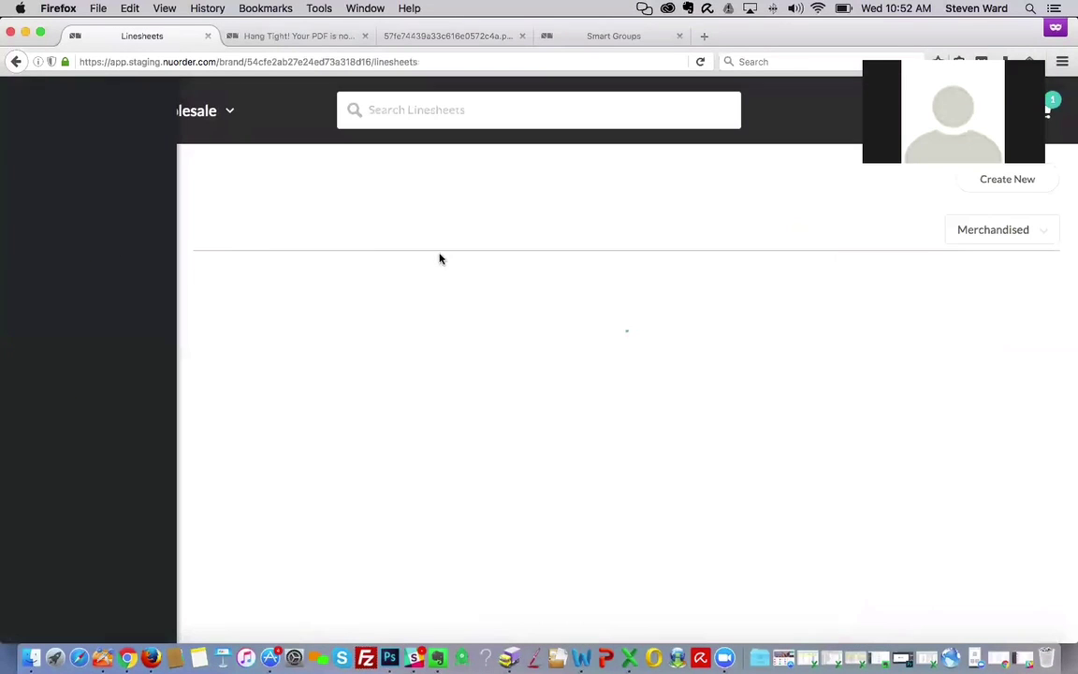
scroll(584, 357, "down", 3)
scroll(584, 359, "down", 15)
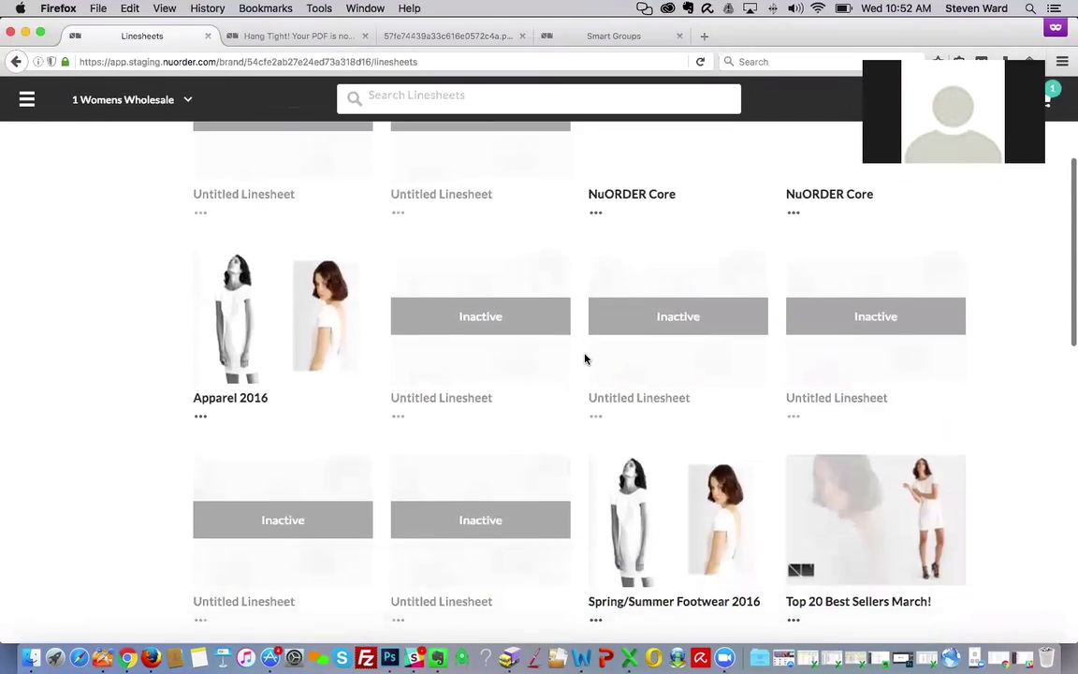
scroll(584, 358, "up", 15)
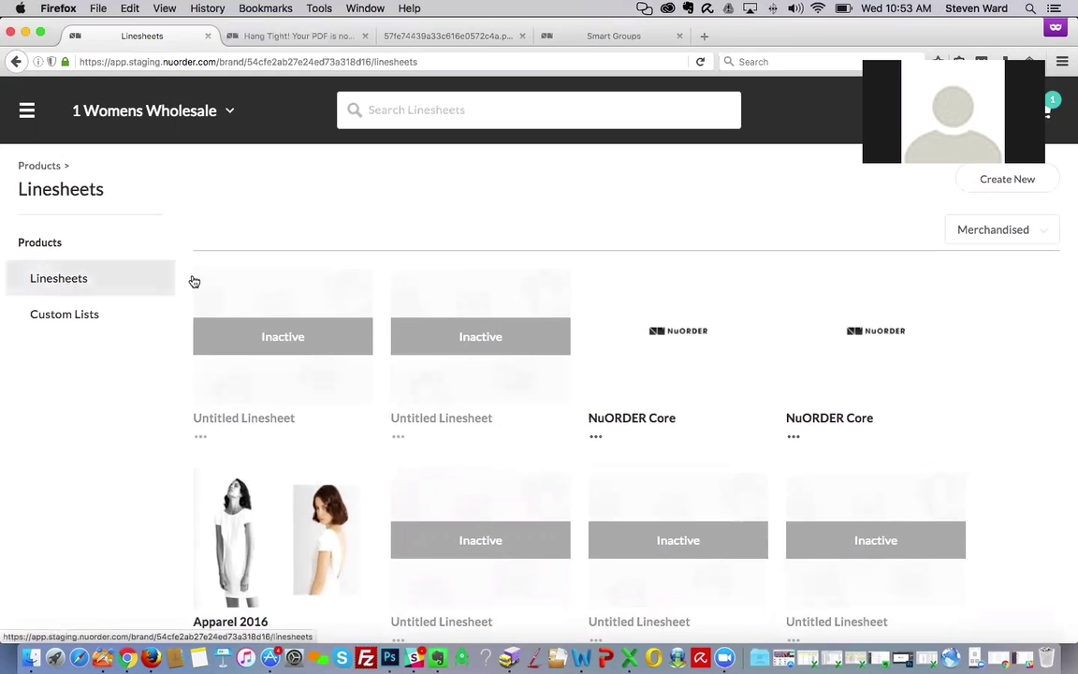
scroll(710, 347, "down", 2)
scroll(710, 346, "down", 20)
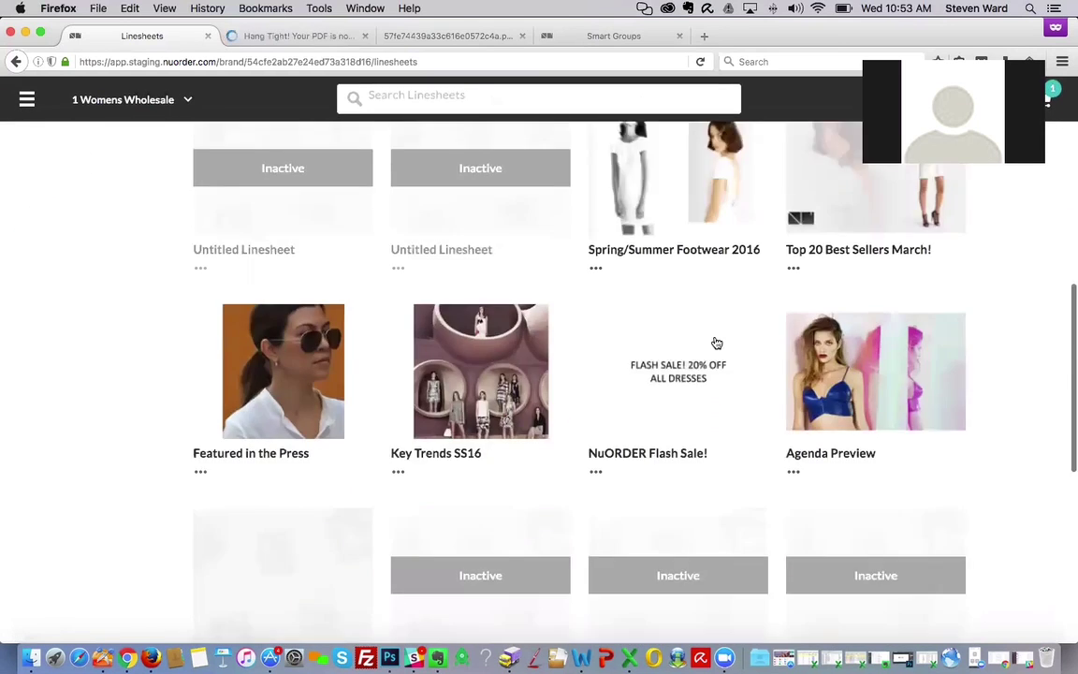
scroll(649, 300, "up", 15)
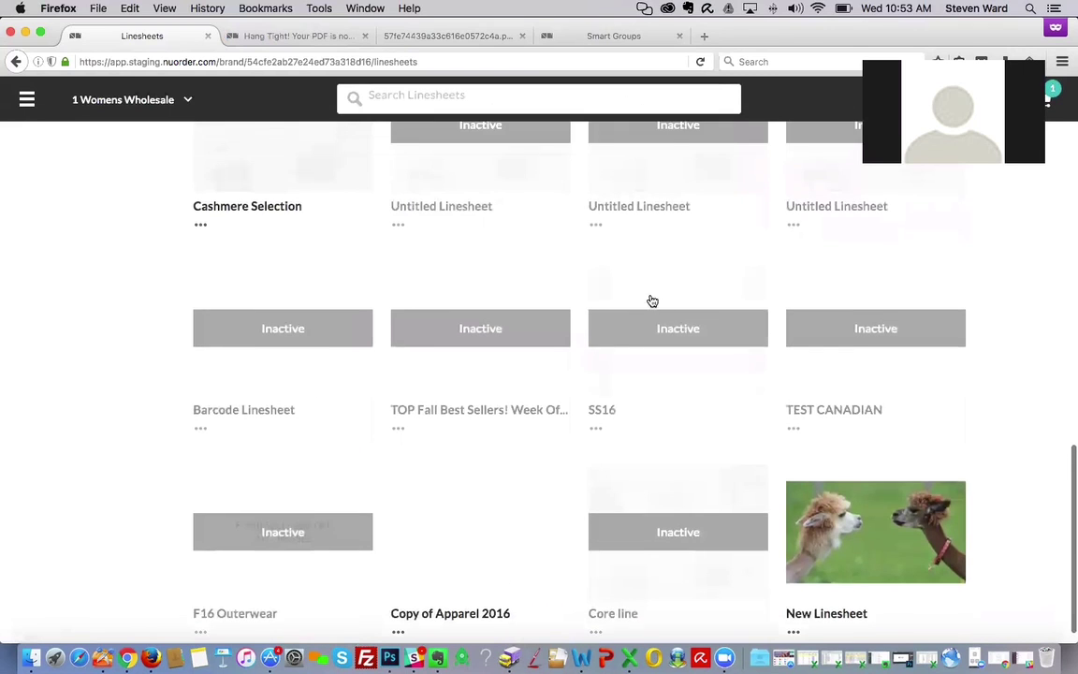
scroll(659, 302, "up", 2)
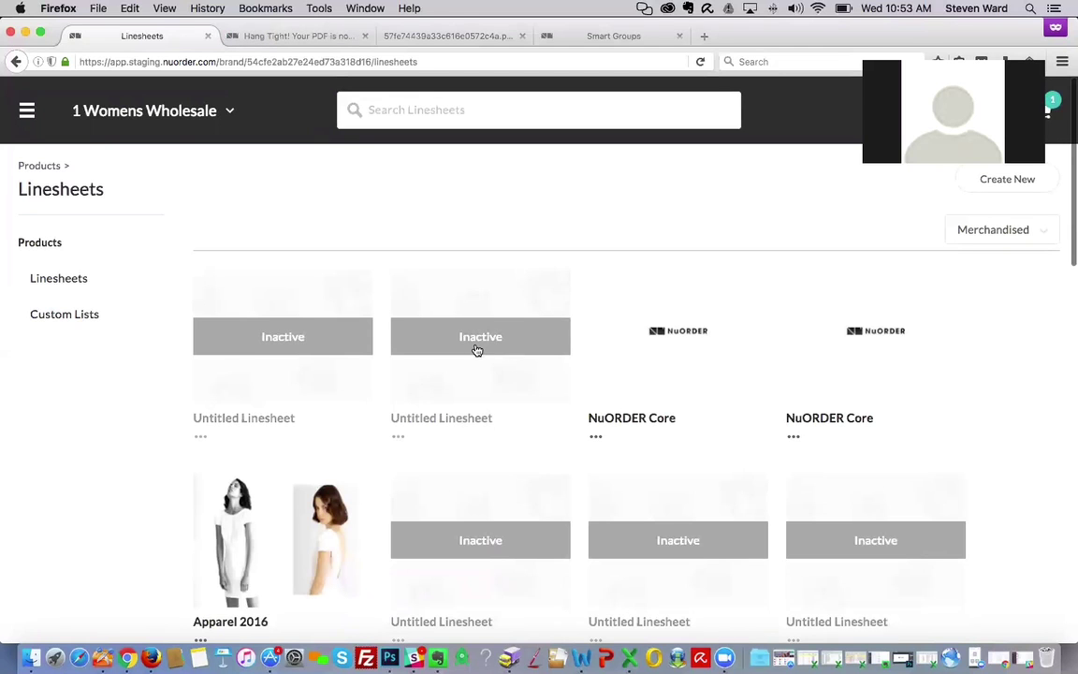
scroll(556, 518, "down", 15)
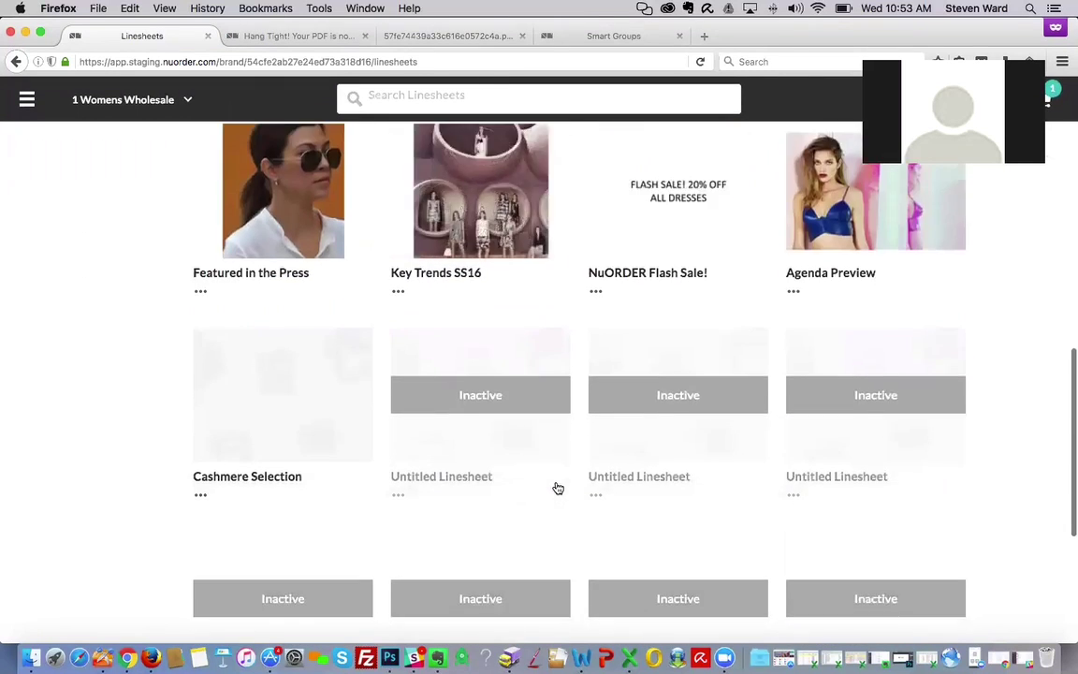
scroll(554, 486, "up", 12)
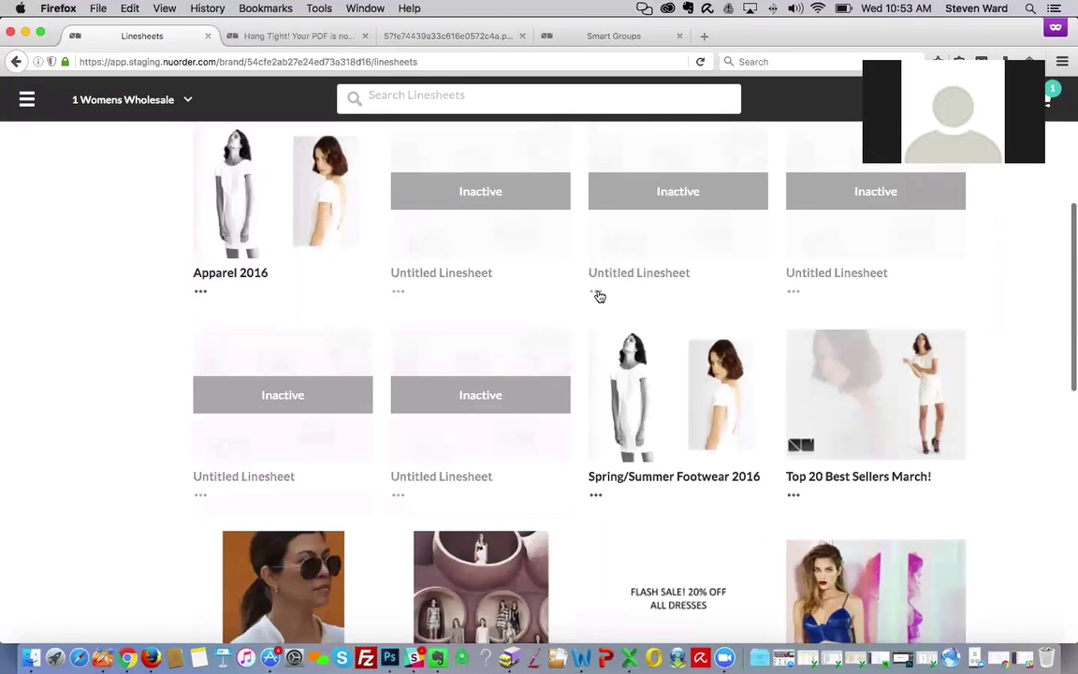
View the actions available for the Apparel 2016 linesheet from the overview without applying any.
left_click(205, 293)
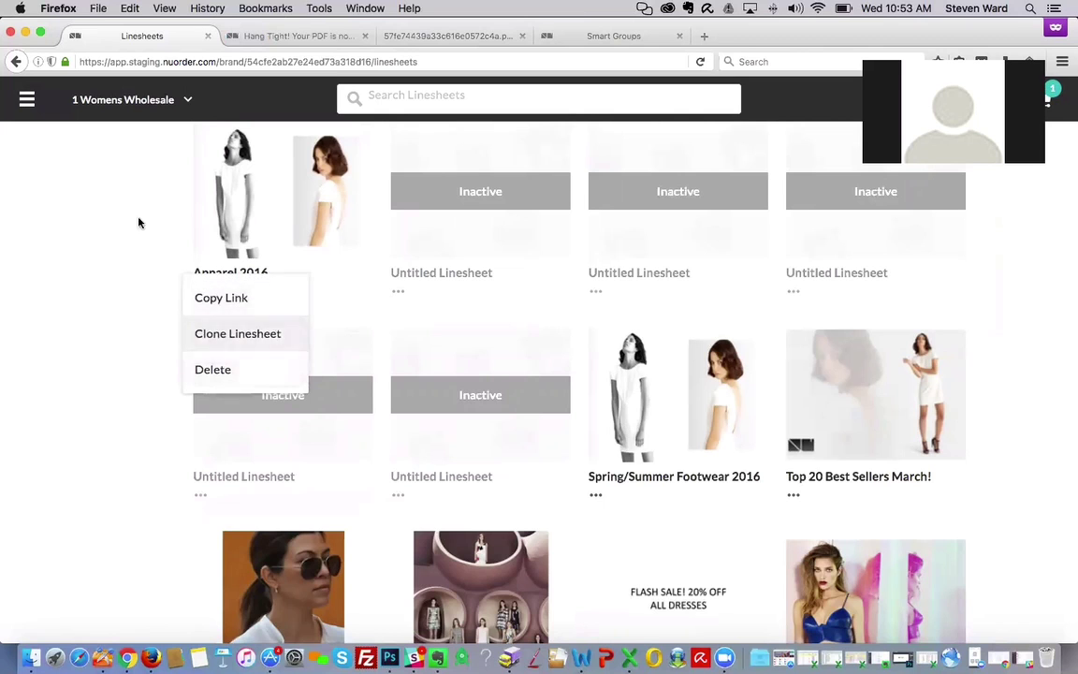
left_click(107, 218)
left_click(200, 291)
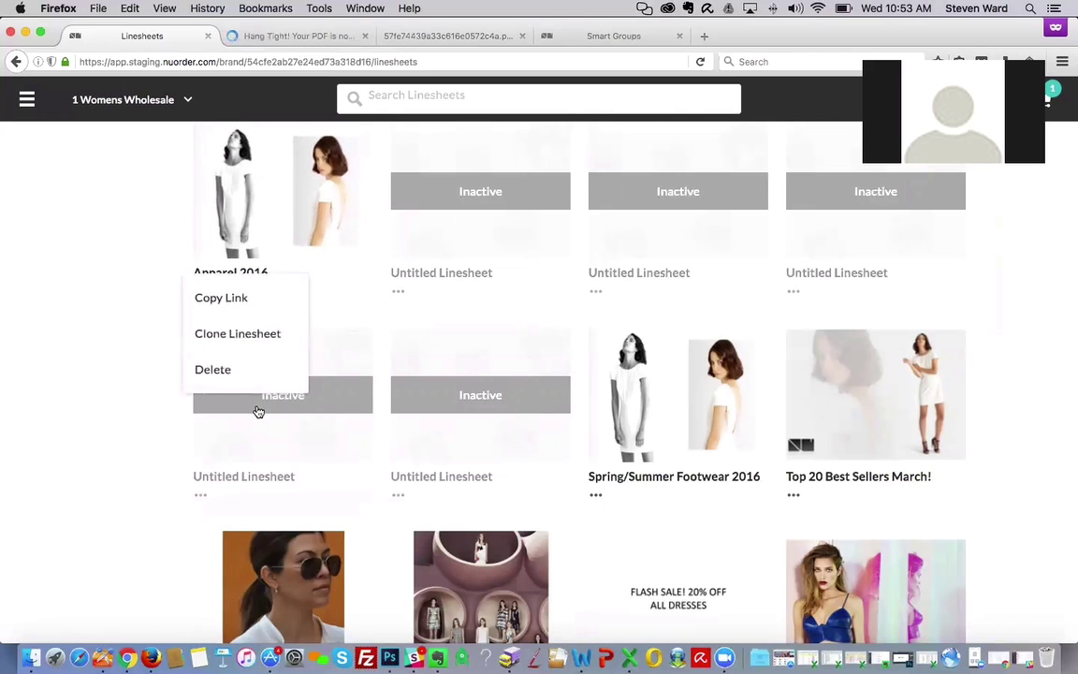
left_click(58, 299)
scroll(896, 224, "up", 5)
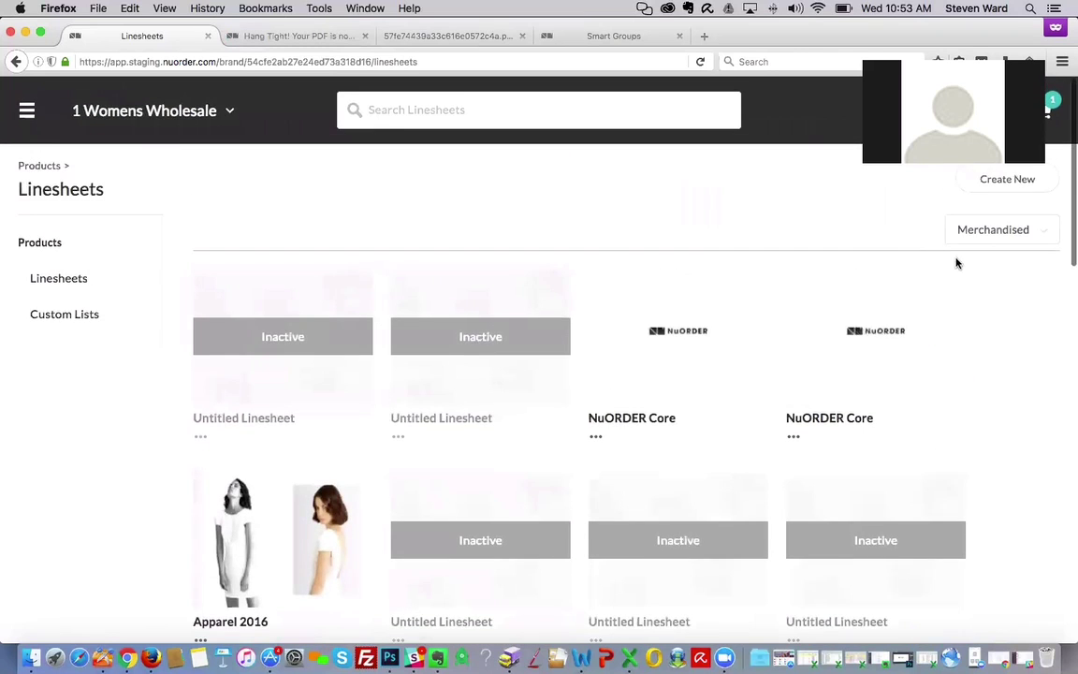
Sort the linesheets by Most Recent and look over the reordered overview.
left_click(1007, 241)
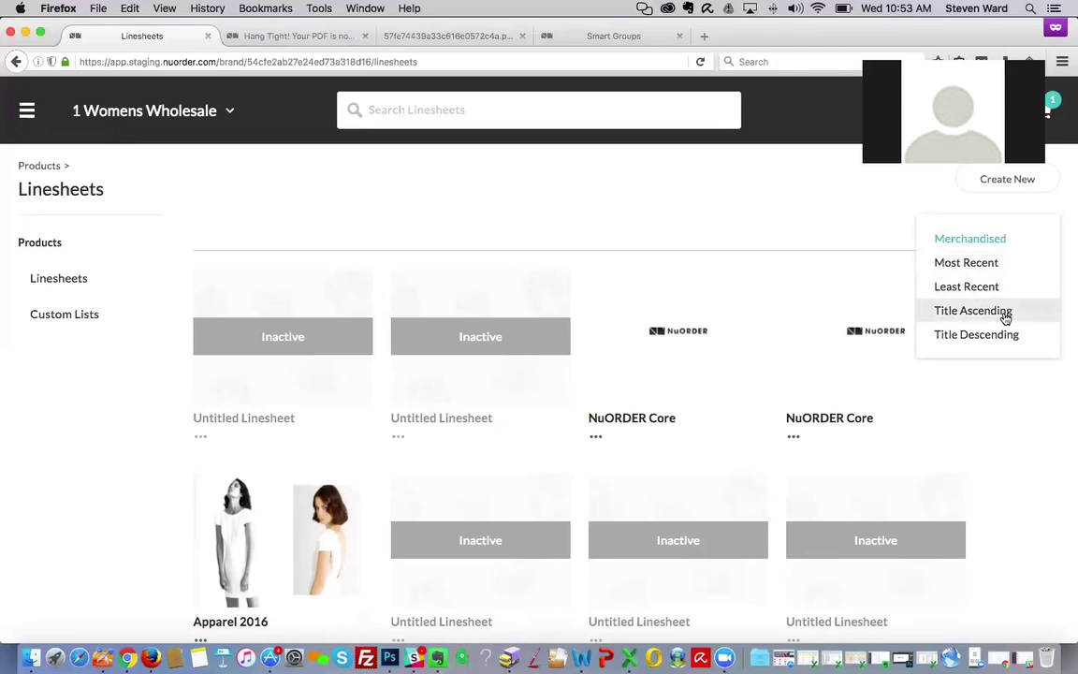
left_click(992, 267)
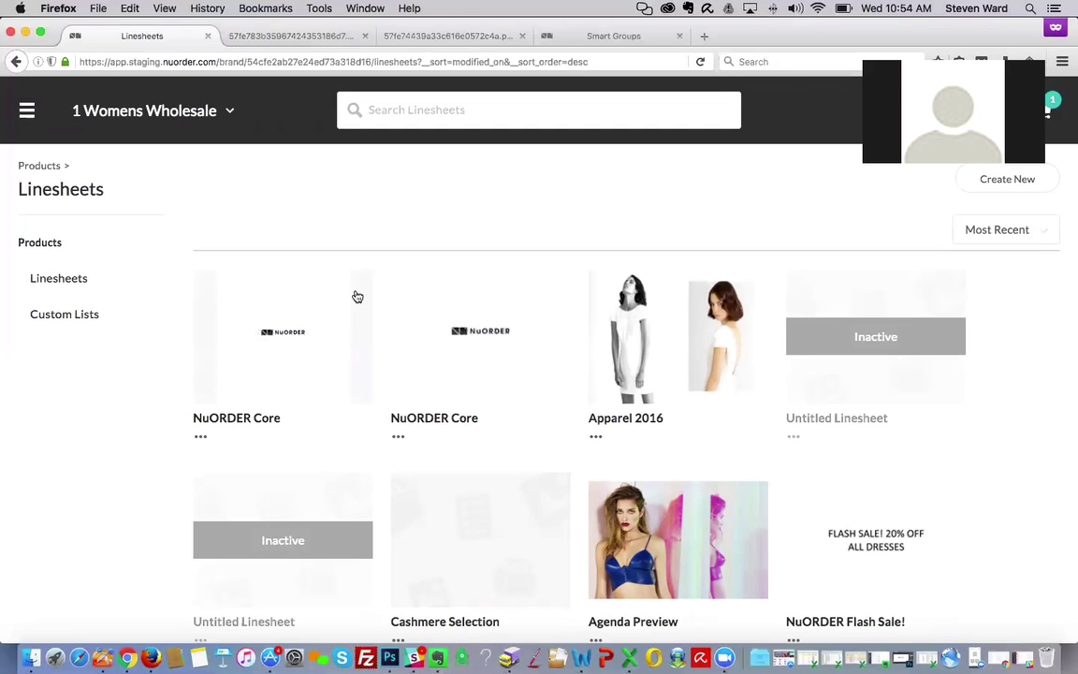
scroll(456, 283, "down", 2)
scroll(454, 284, "up", 2)
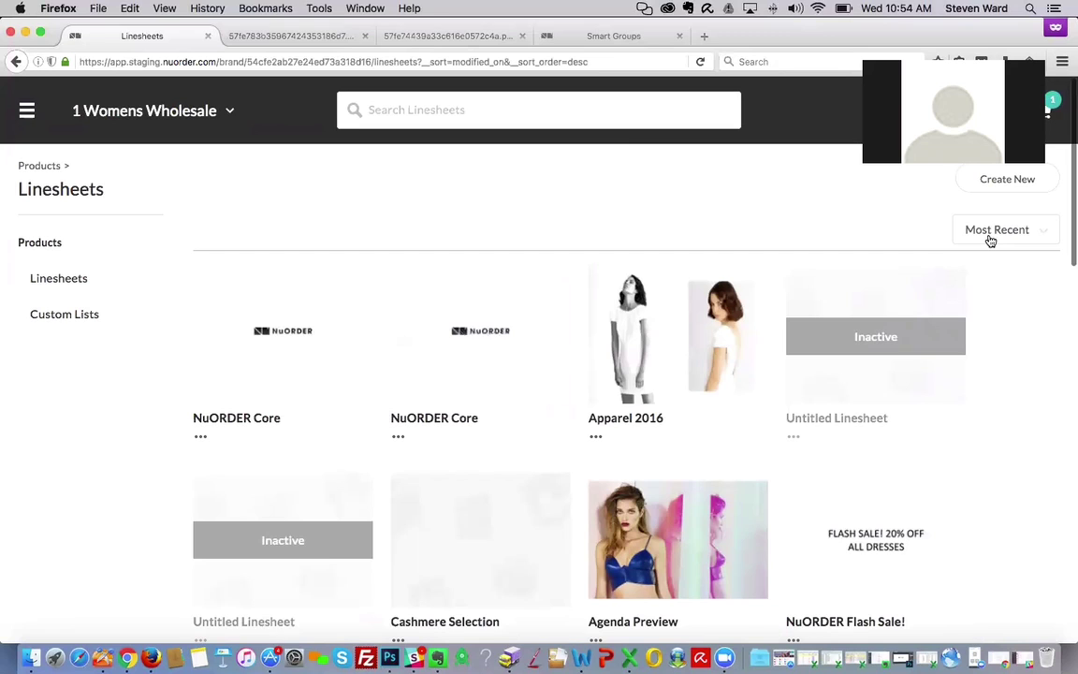
scroll(455, 361, "down", 1)
scroll(452, 366, "up", 1)
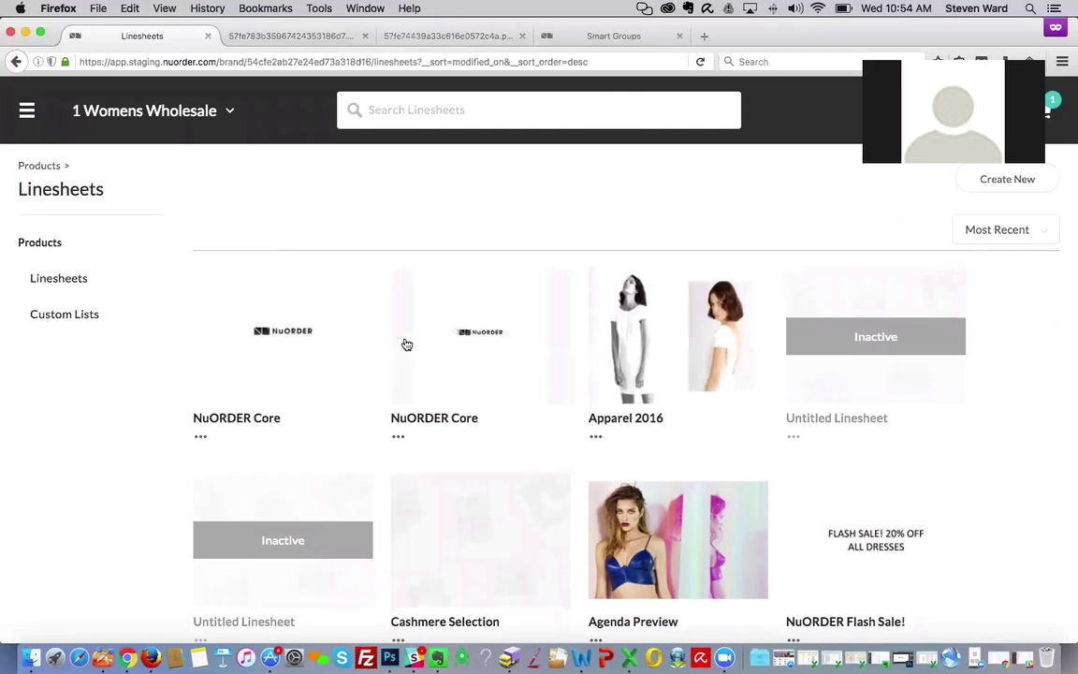
scroll(406, 344, "down", 2)
scroll(406, 344, "down", 1)
scroll(409, 346, "up", 3)
Go to the brand's admin area and look over the product, inventory, image, pricing and company settings.
left_click(25, 111)
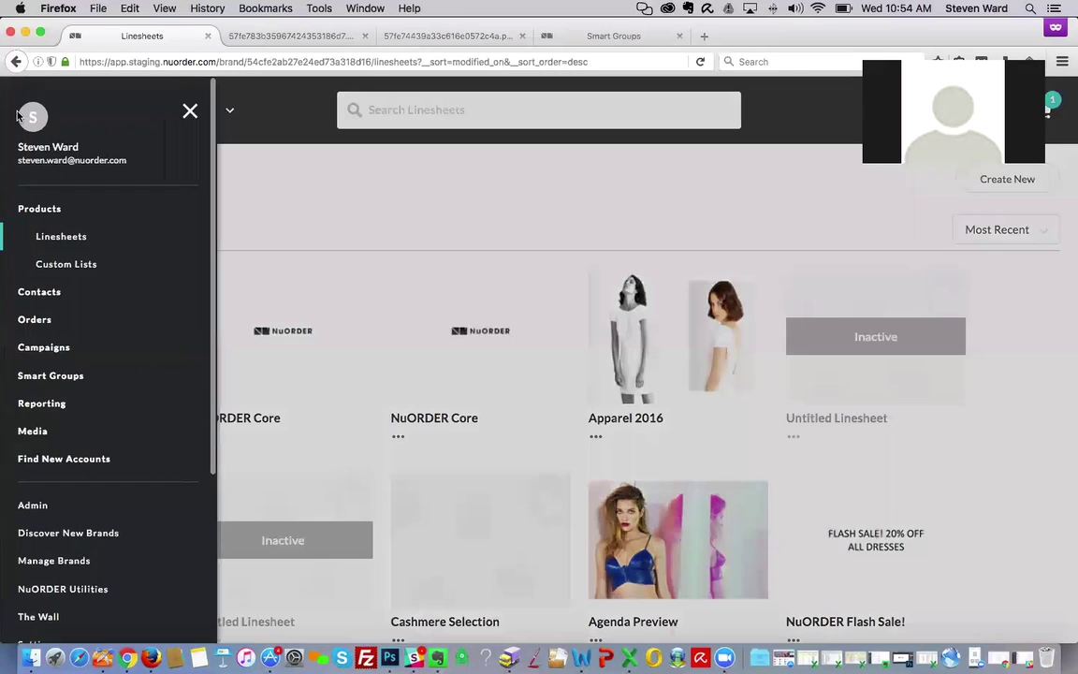
left_click(28, 505)
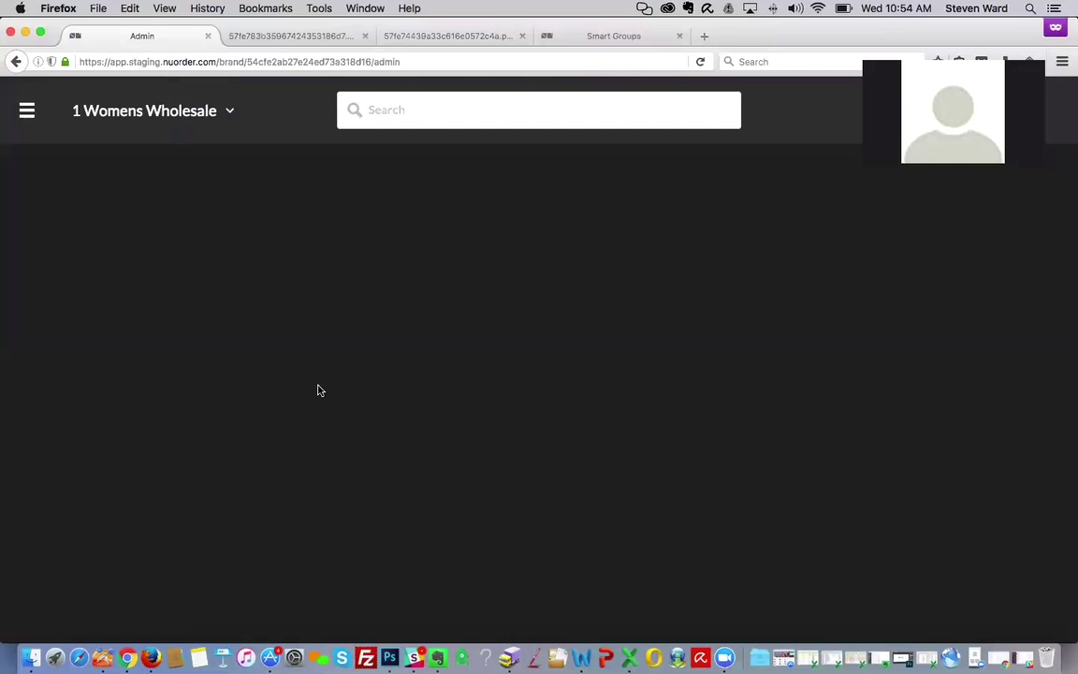
scroll(445, 375, "down", 3)
scroll(445, 376, "down", 5)
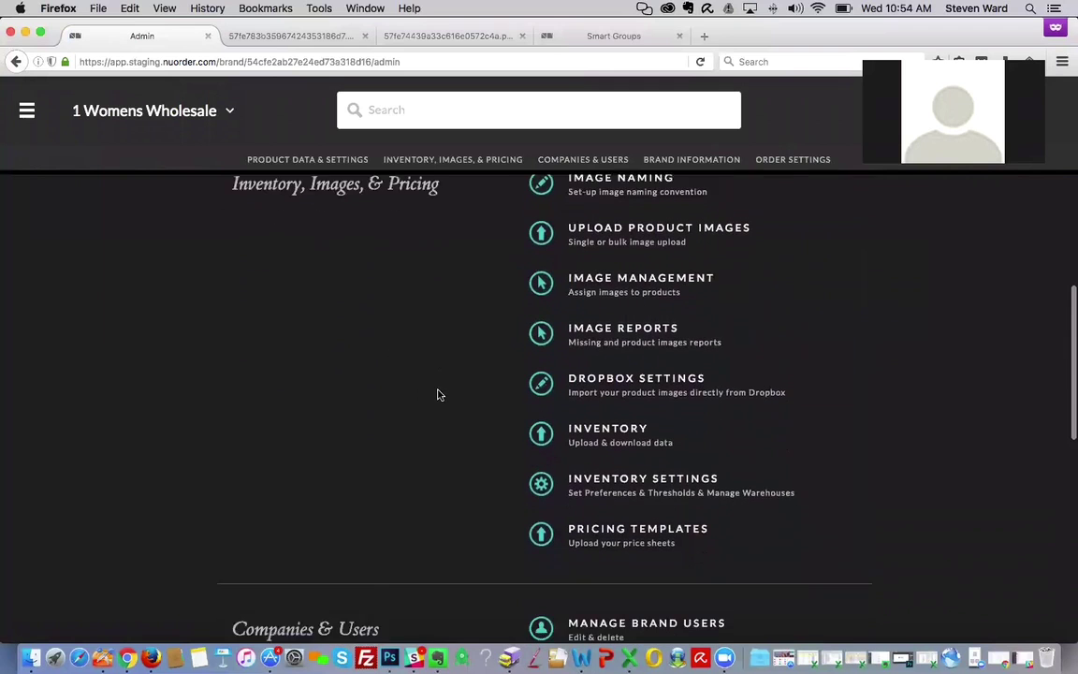
scroll(452, 353, "down", 1)
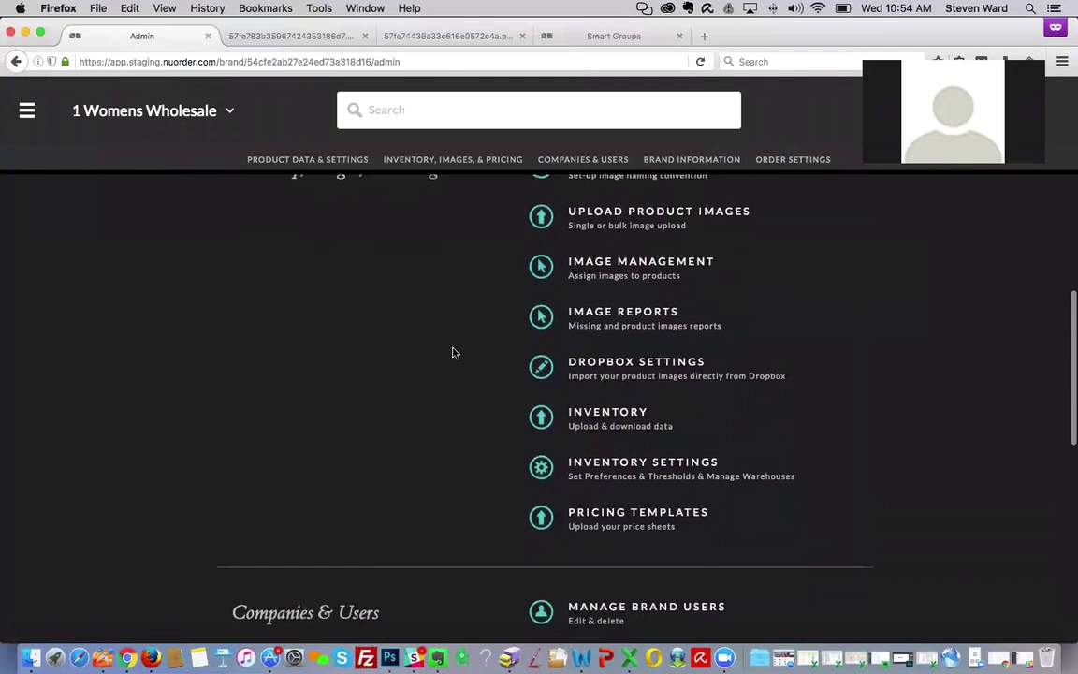
scroll(453, 353, "down", 1)
scroll(452, 353, "down", 3)
scroll(452, 352, "up", 9)
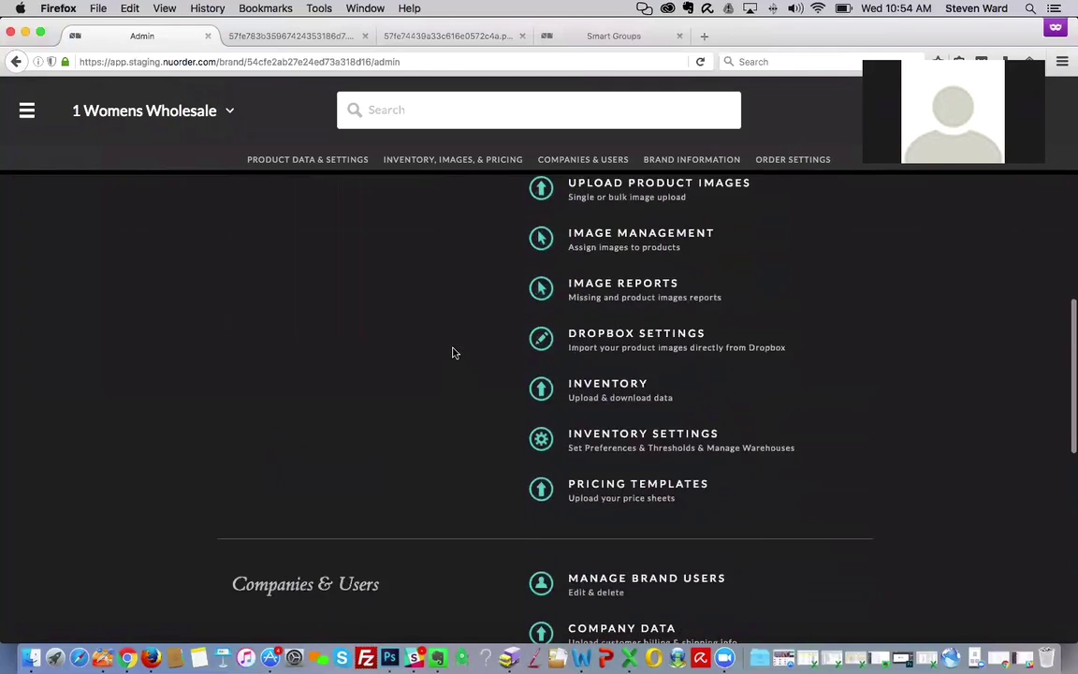
scroll(452, 353, "up", 1)
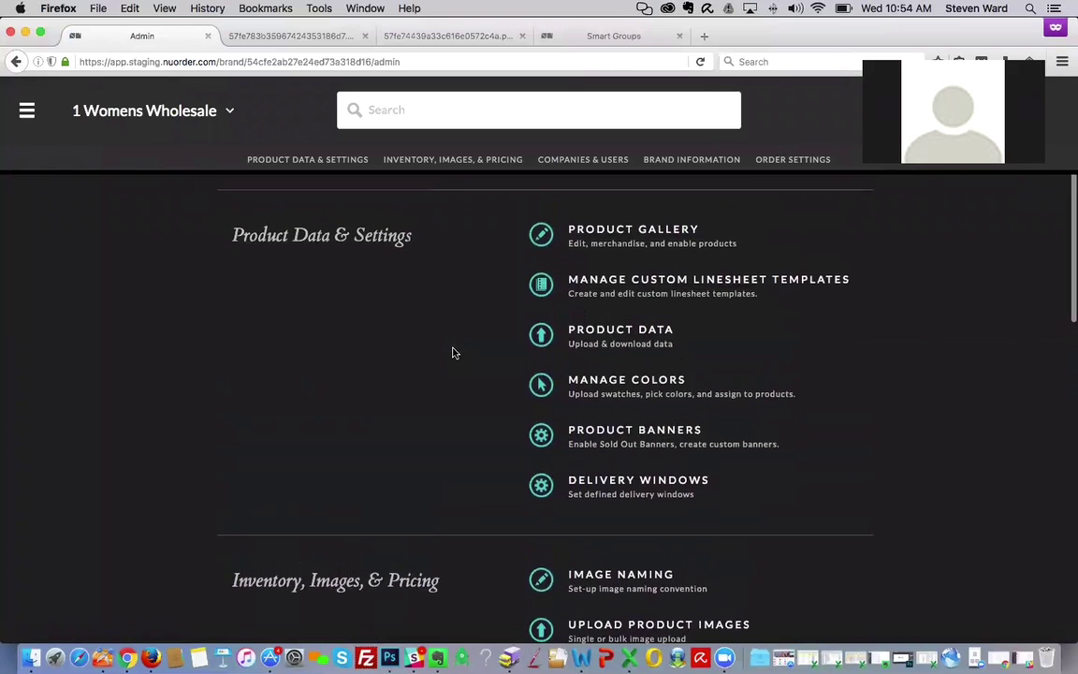
View the Product Data admin page and review its upload, data download and archive options.
left_click(653, 338)
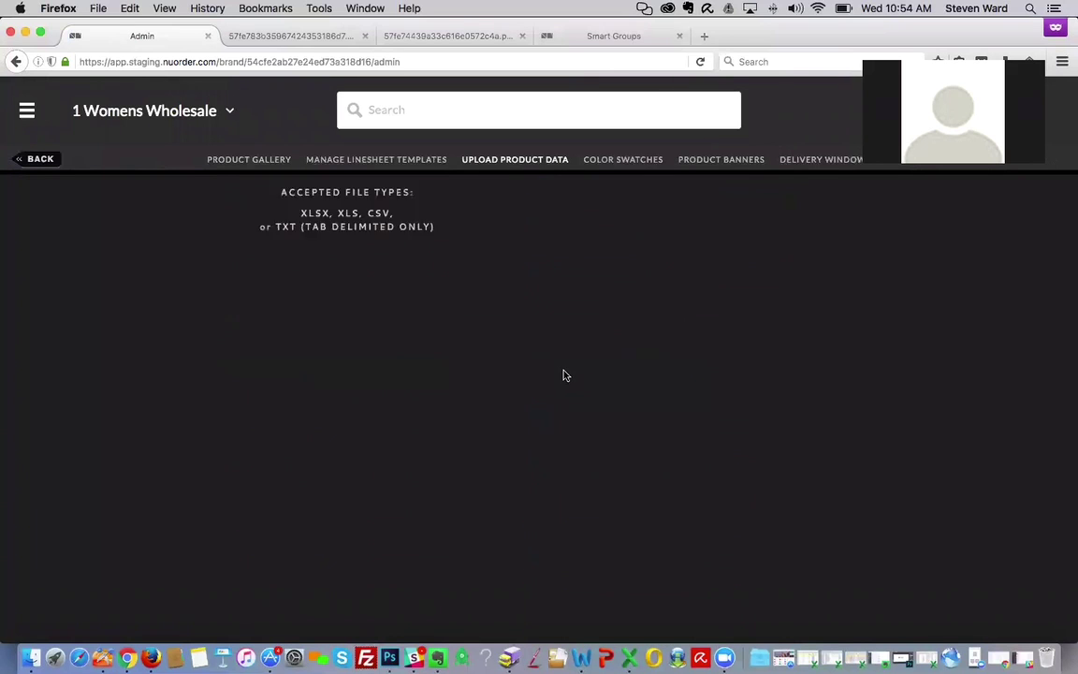
scroll(564, 375, "down", 5)
scroll(567, 373, "down", 4)
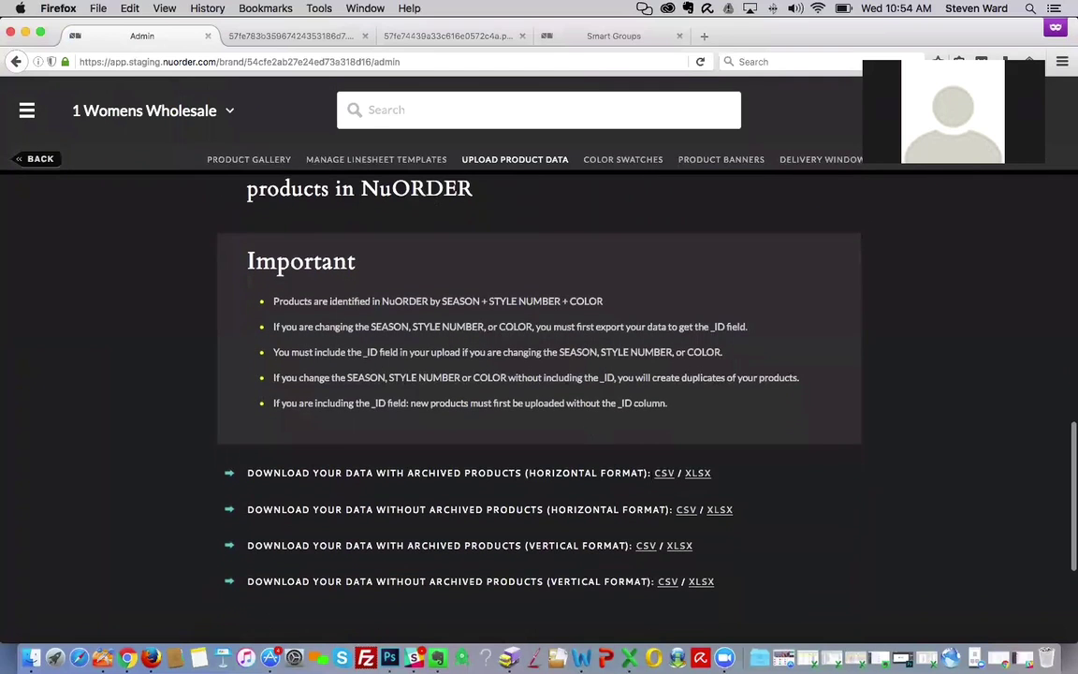
scroll(639, 377, "down", 2)
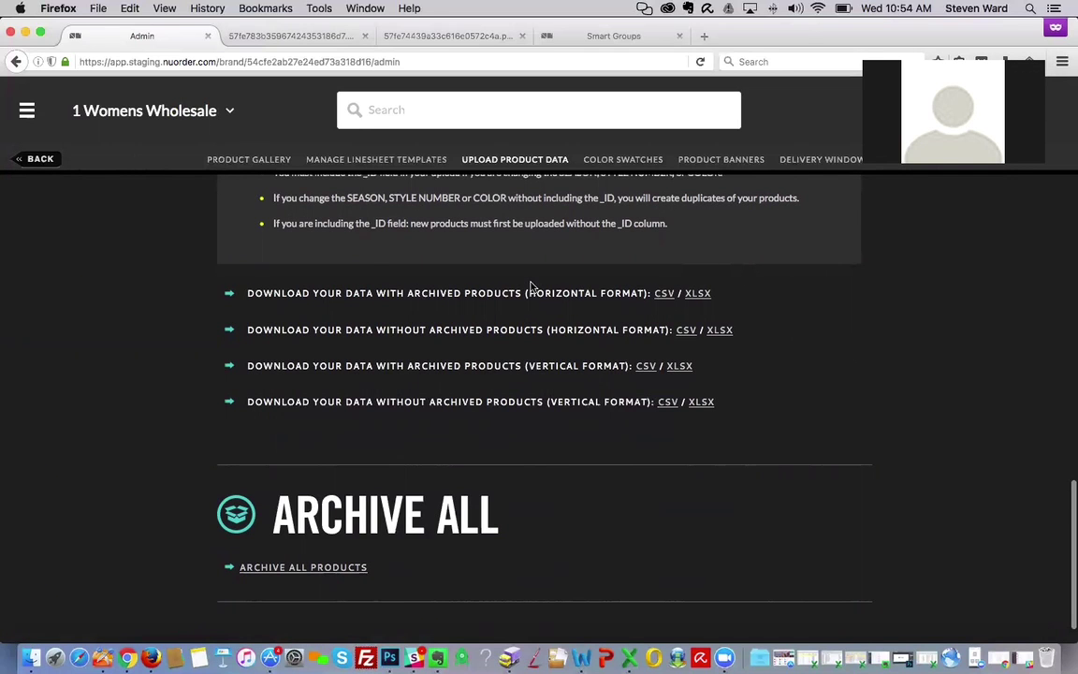
scroll(531, 286, "up", 12)
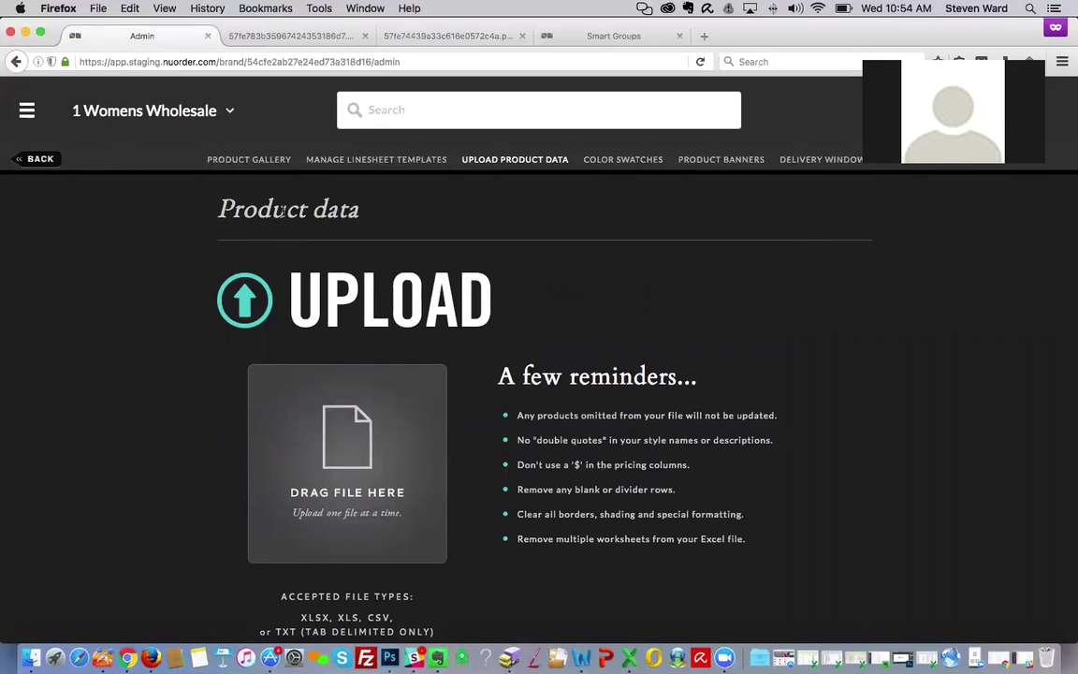
Go to the product gallery and look over the listed products and refinement options.
left_click(26, 111)
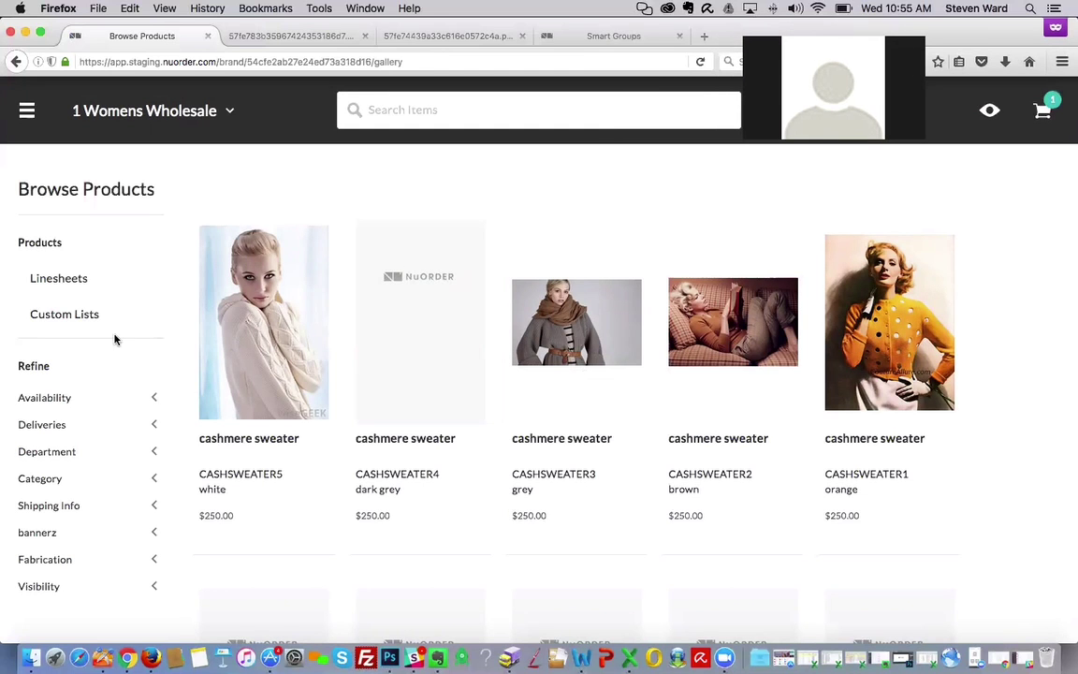
mouse_move(250, 427)
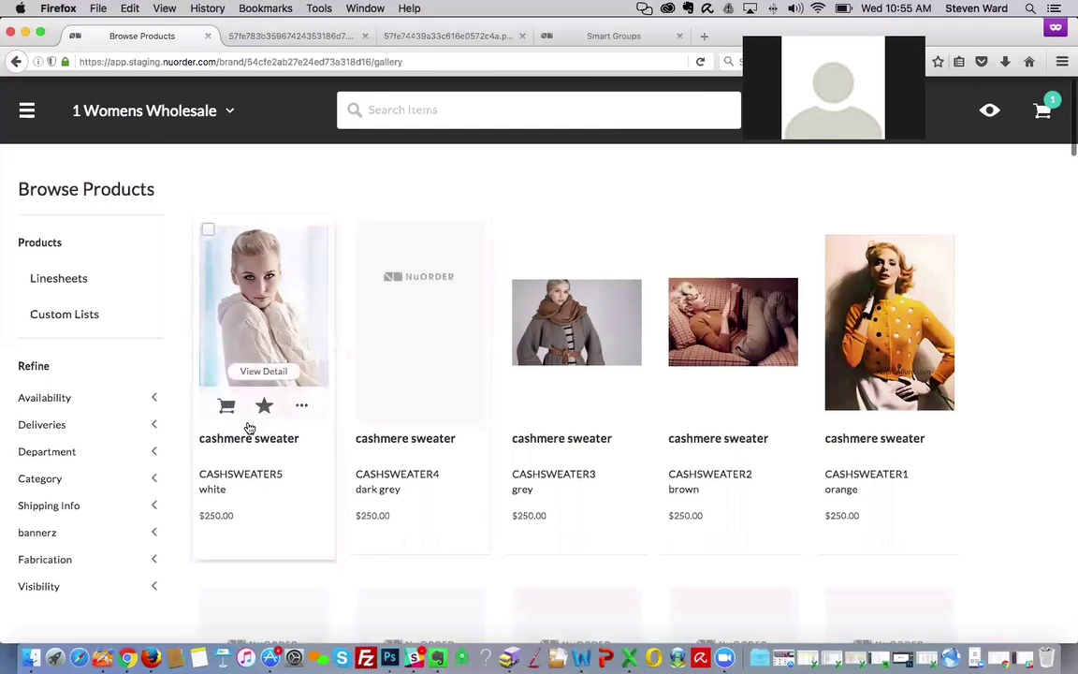
scroll(250, 427, "down", 5)
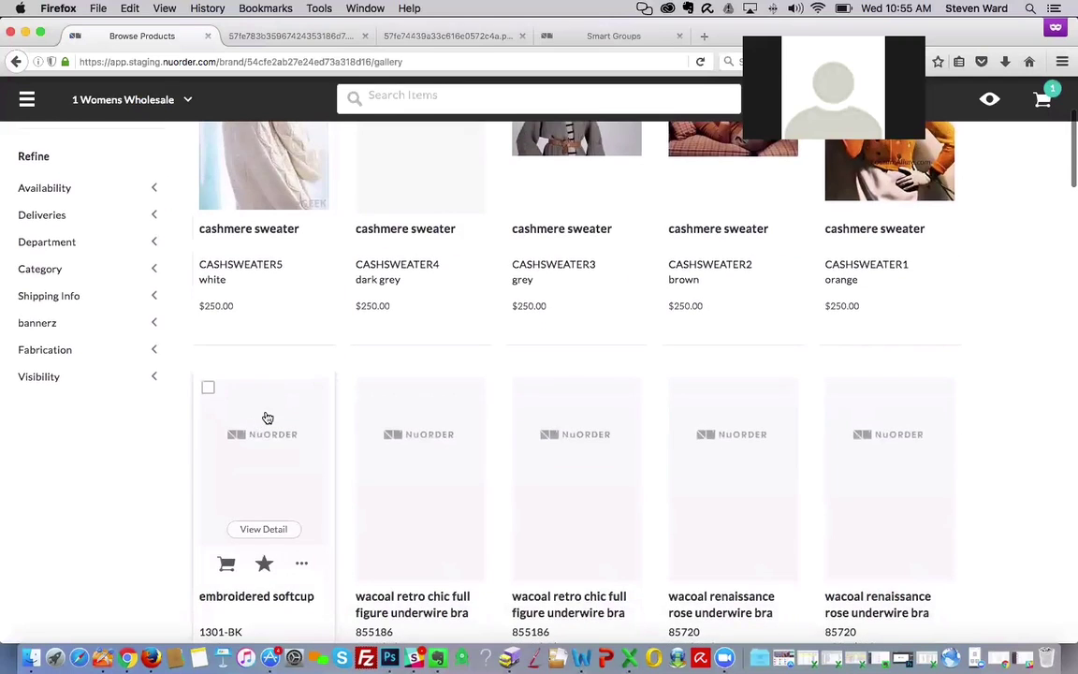
scroll(268, 417, "up", 5)
mouse_move(261, 300)
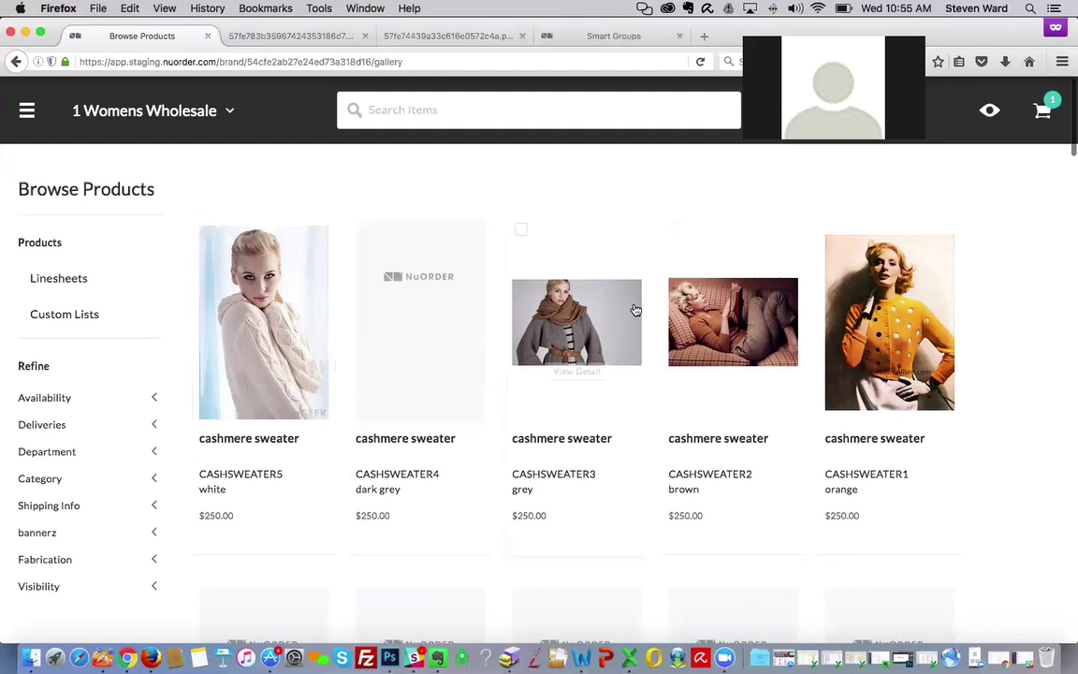
mouse_move(882, 350)
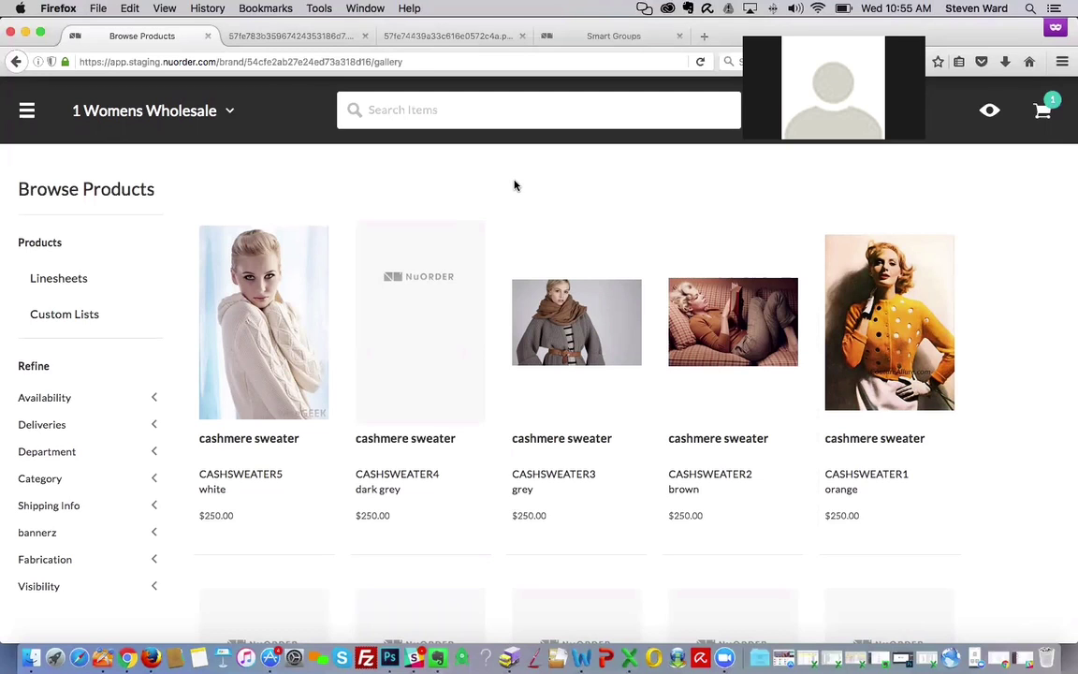
scroll(497, 187, "down", 1)
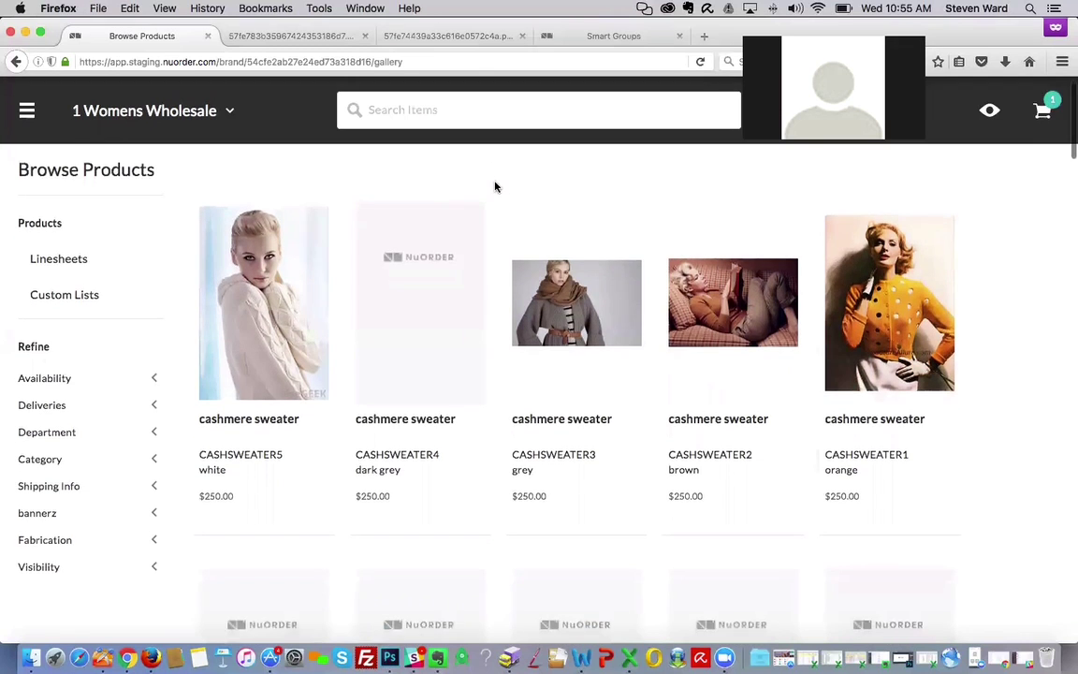
scroll(481, 190, "down", 2)
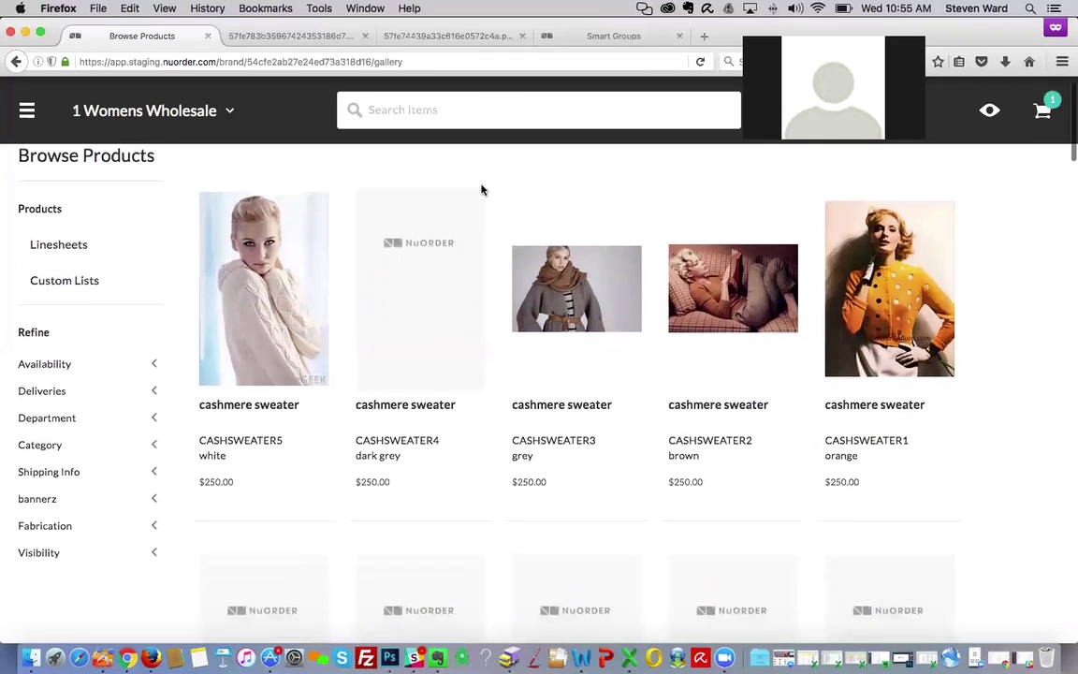
scroll(481, 188, "up", 2)
Filter the product gallery to the dresses category and look over the matching products.
scroll(106, 475, "down", 3)
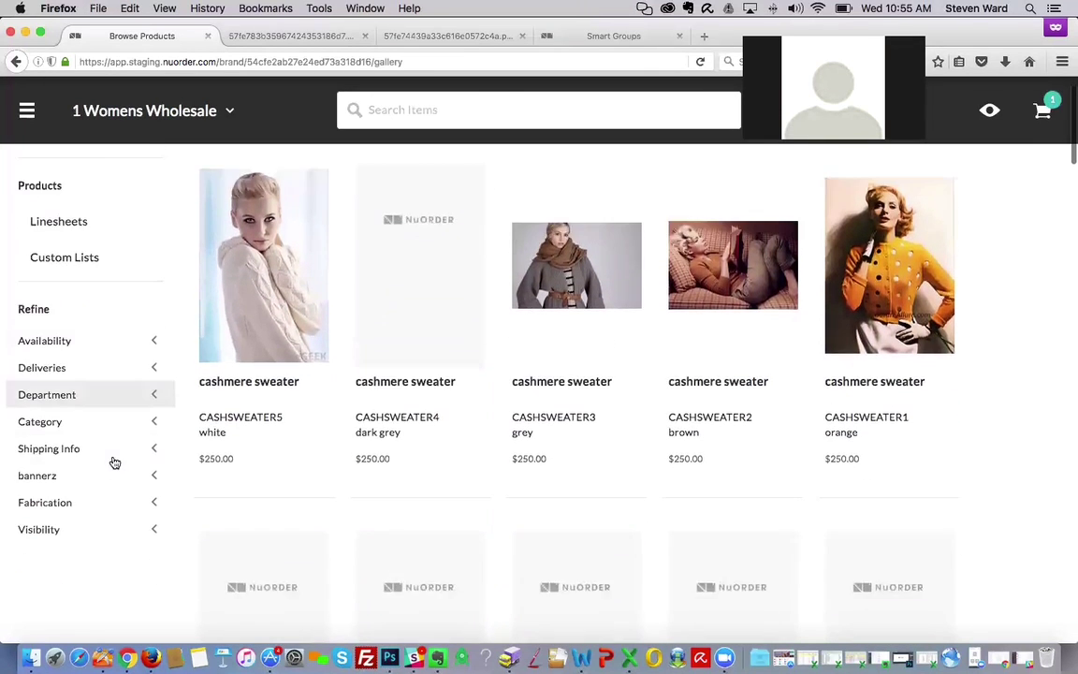
left_click(155, 426)
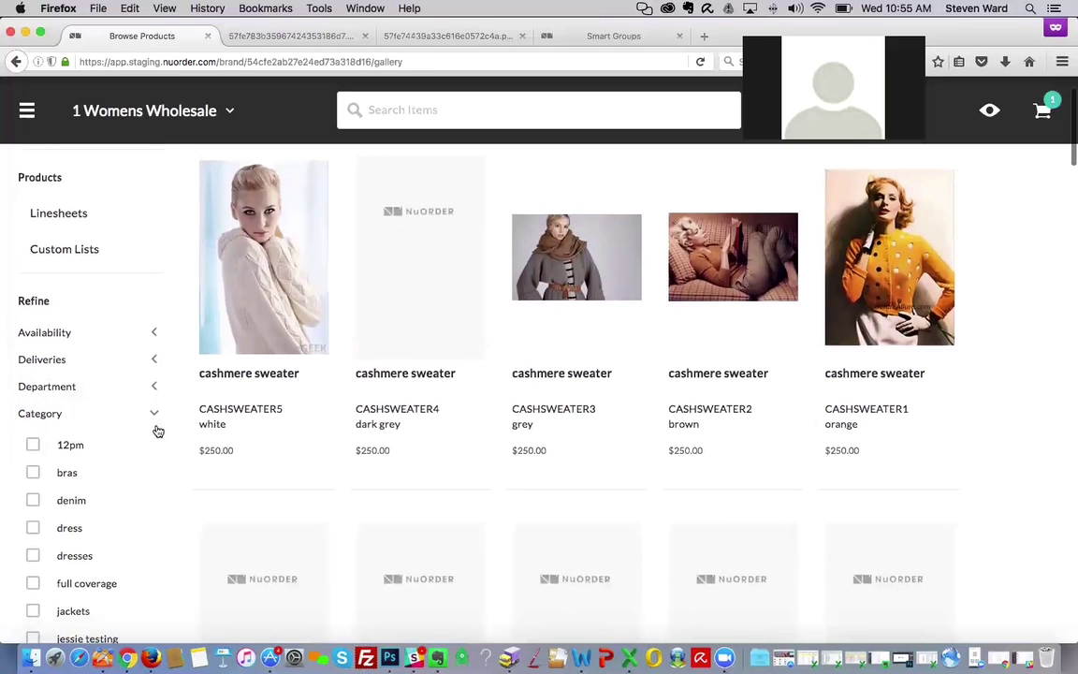
scroll(63, 510, "down", 4)
left_click(33, 470)
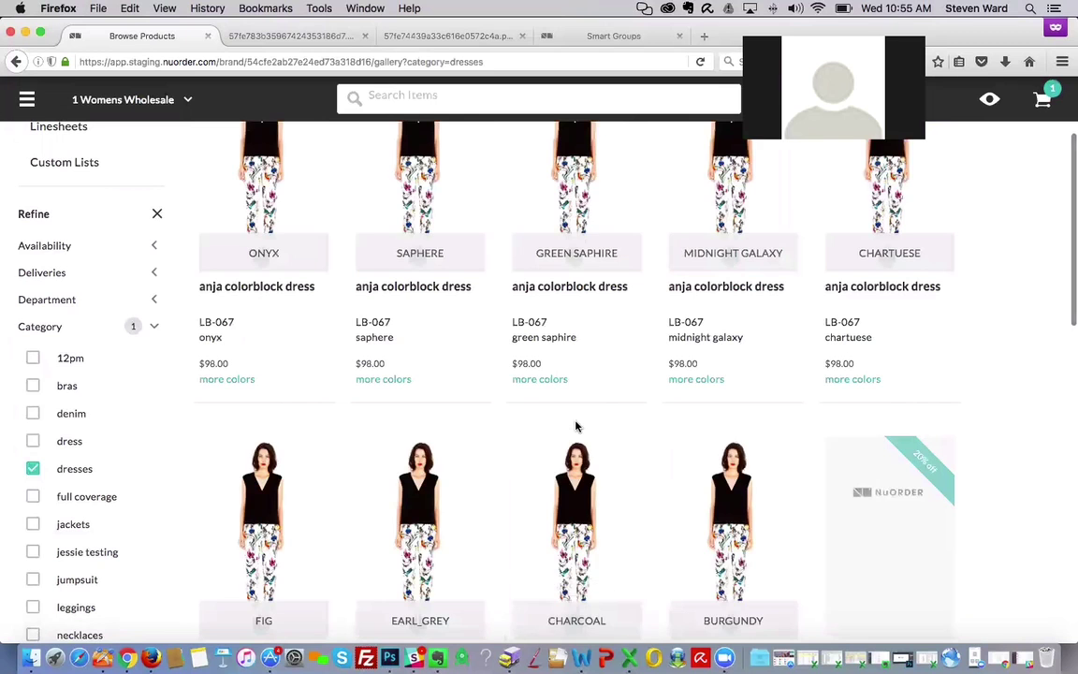
scroll(576, 426, "up", 5)
scroll(578, 427, "down", 3)
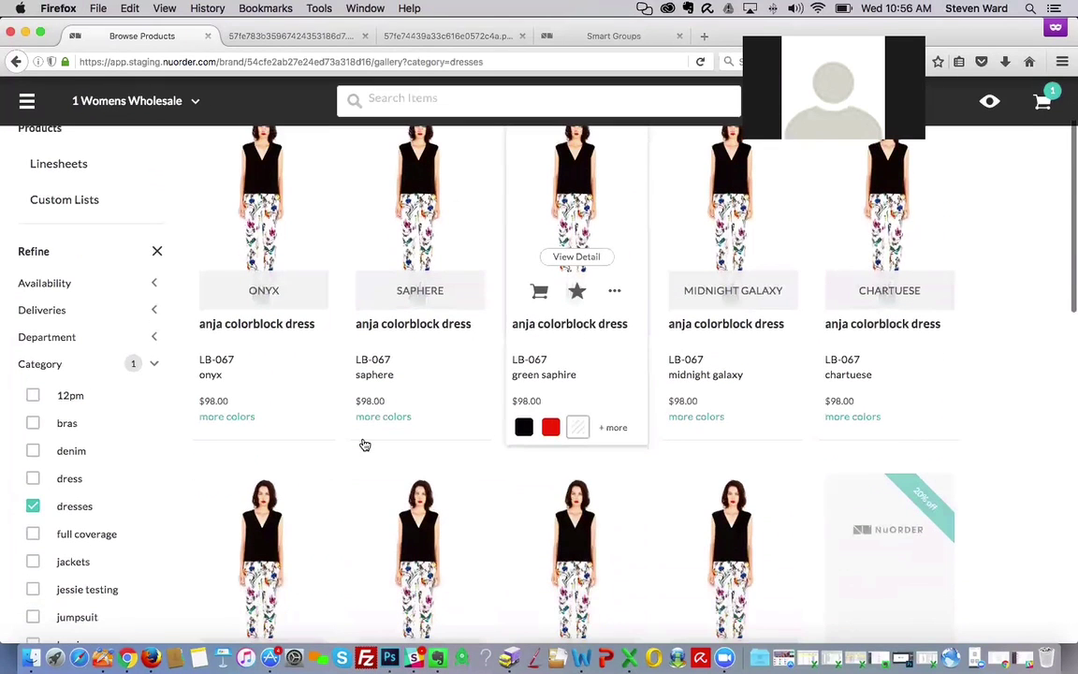
scroll(409, 448, "up", 1)
scroll(409, 447, "up", 2)
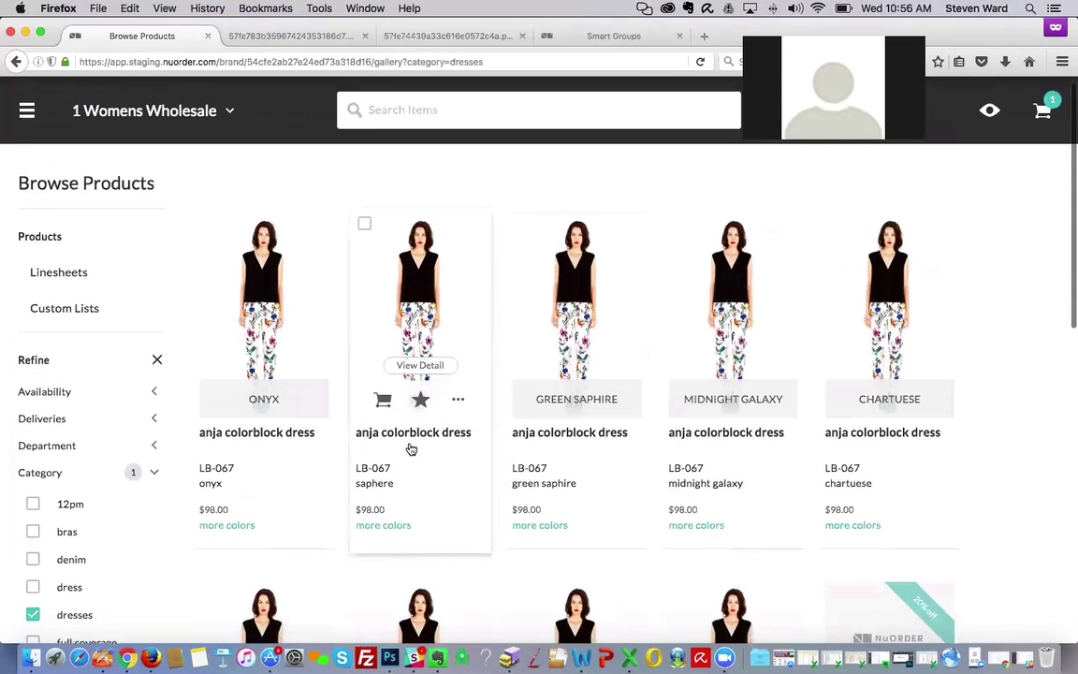
scroll(409, 451, "down", 3)
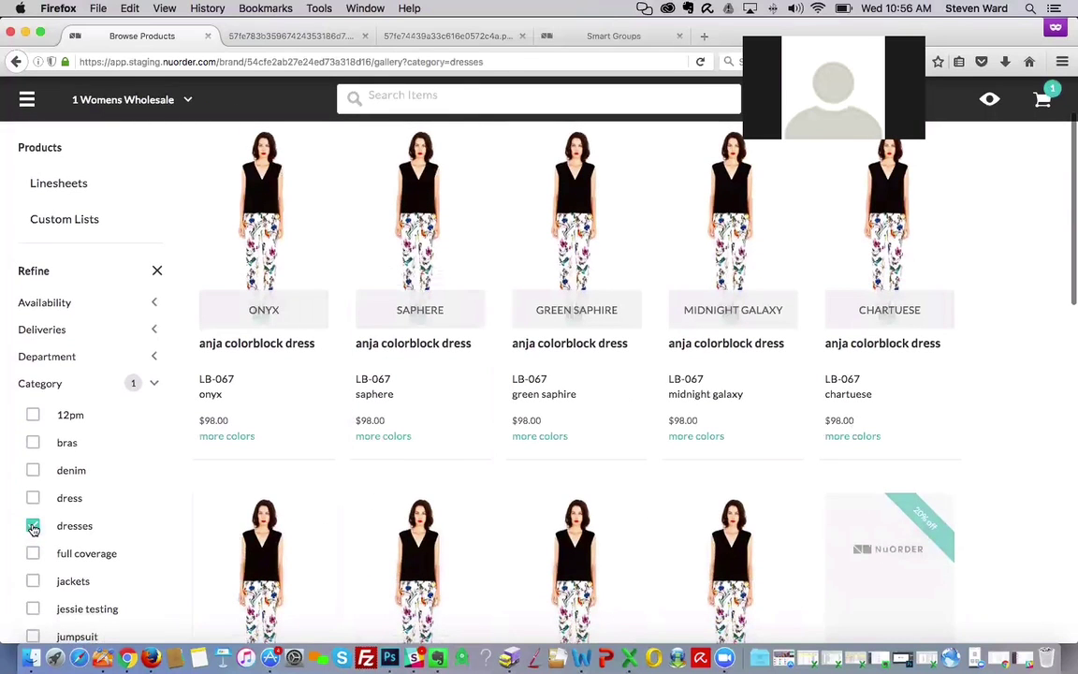
scroll(294, 482, "up", 3)
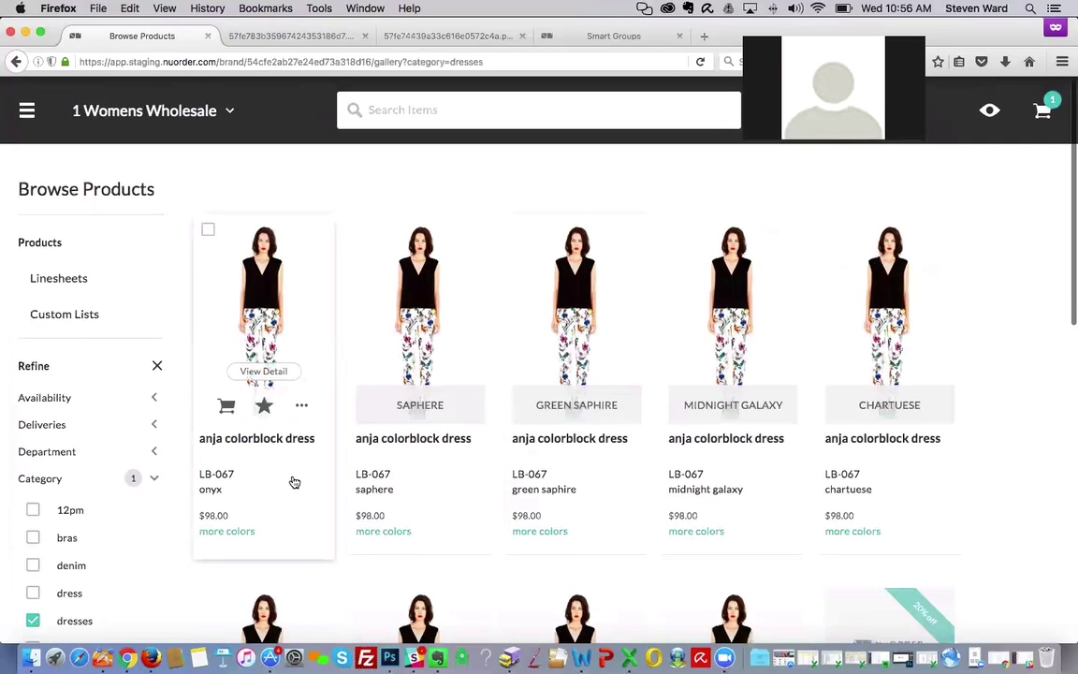
Select all products that meet the dresses filter and export them as a CSV file in horizontal view.
left_click(208, 229)
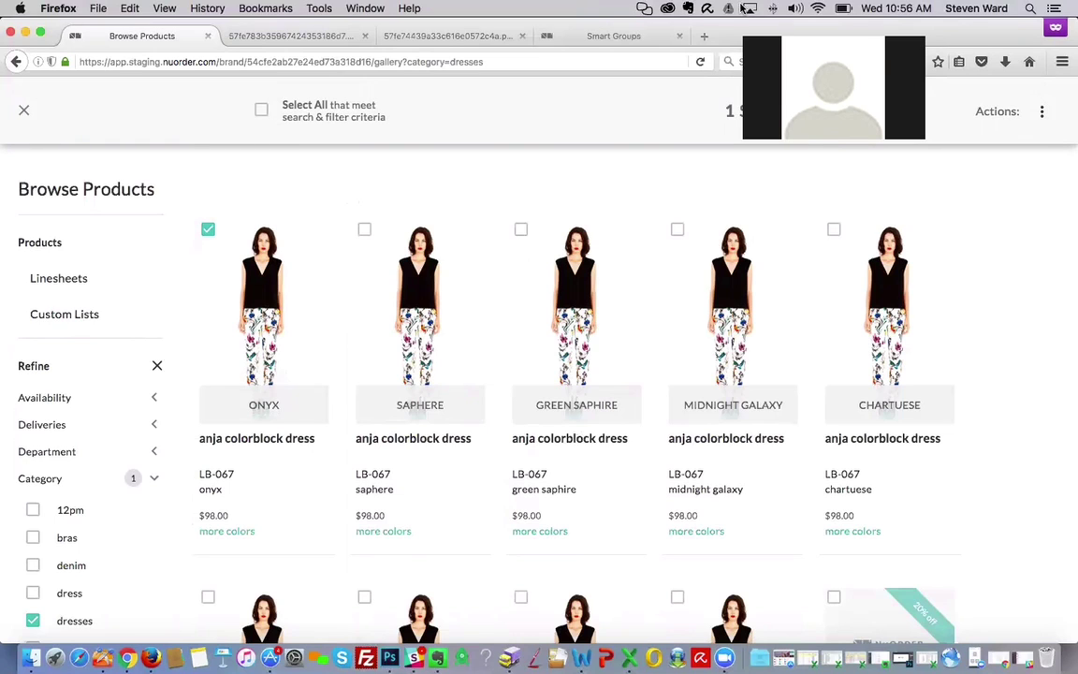
left_click(263, 111)
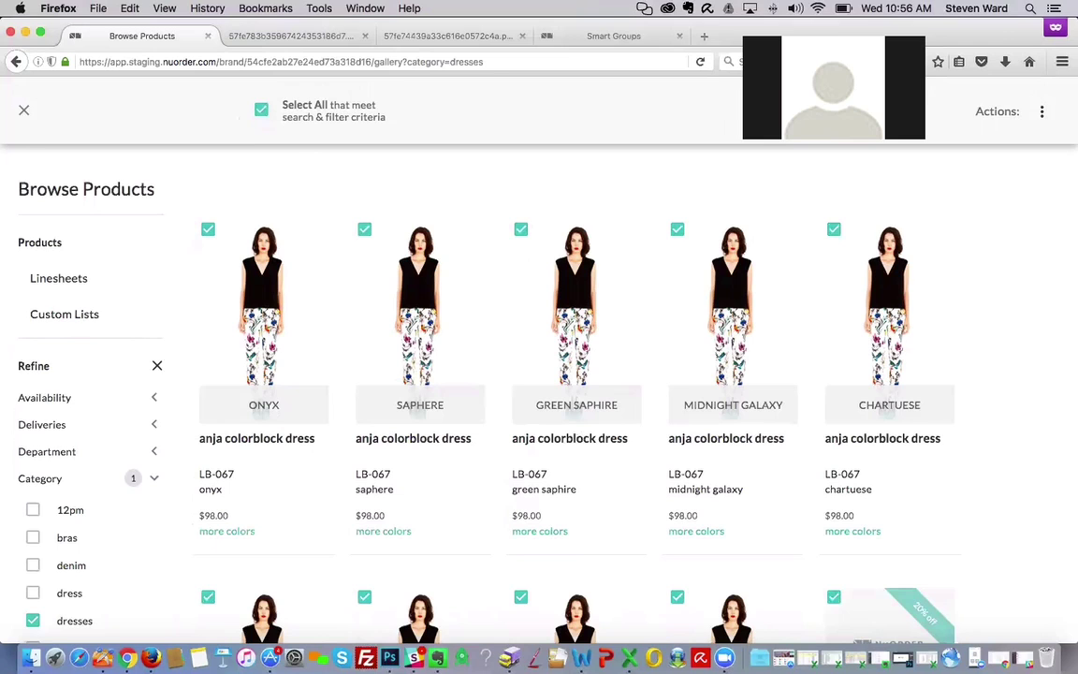
left_click(1043, 113)
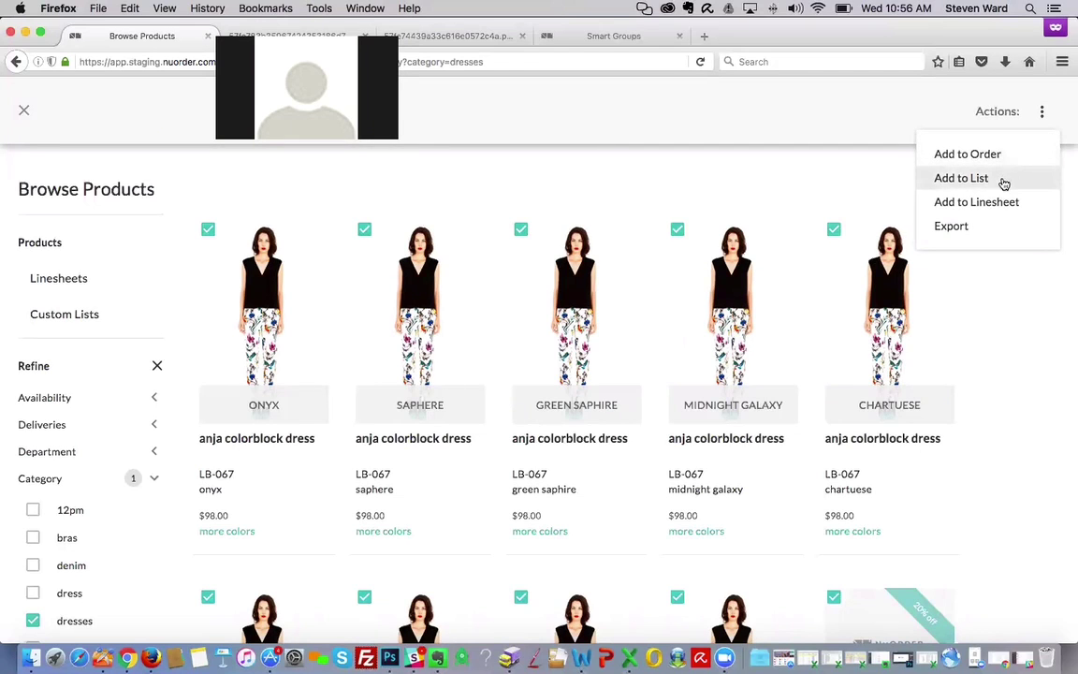
left_click(966, 232)
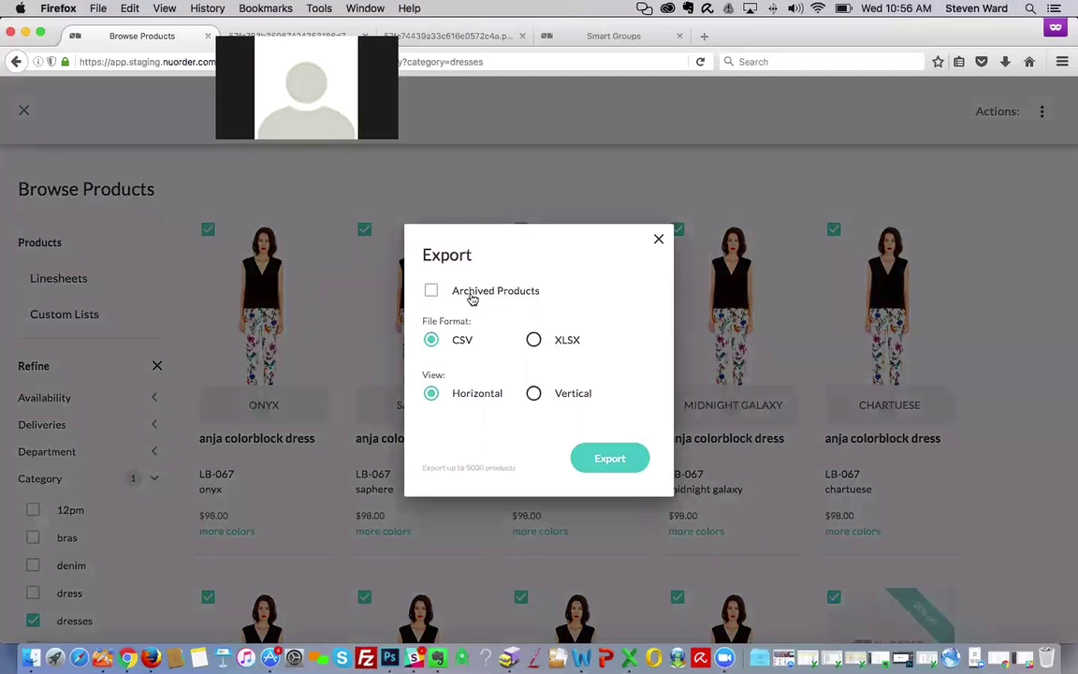
left_click(430, 294)
left_click(432, 293)
left_click(619, 459)
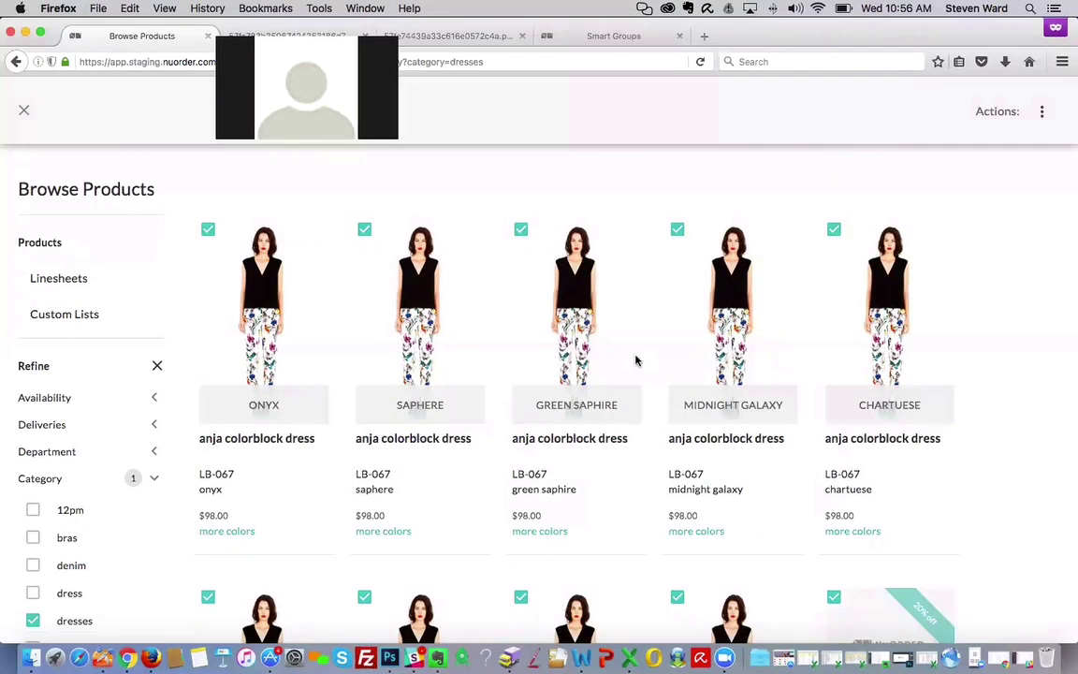
Open the downloaded products export in Excel, examine its product data and availability columns, and close the file.
left_click(804, 312)
left_click(1007, 64)
left_click(974, 103)
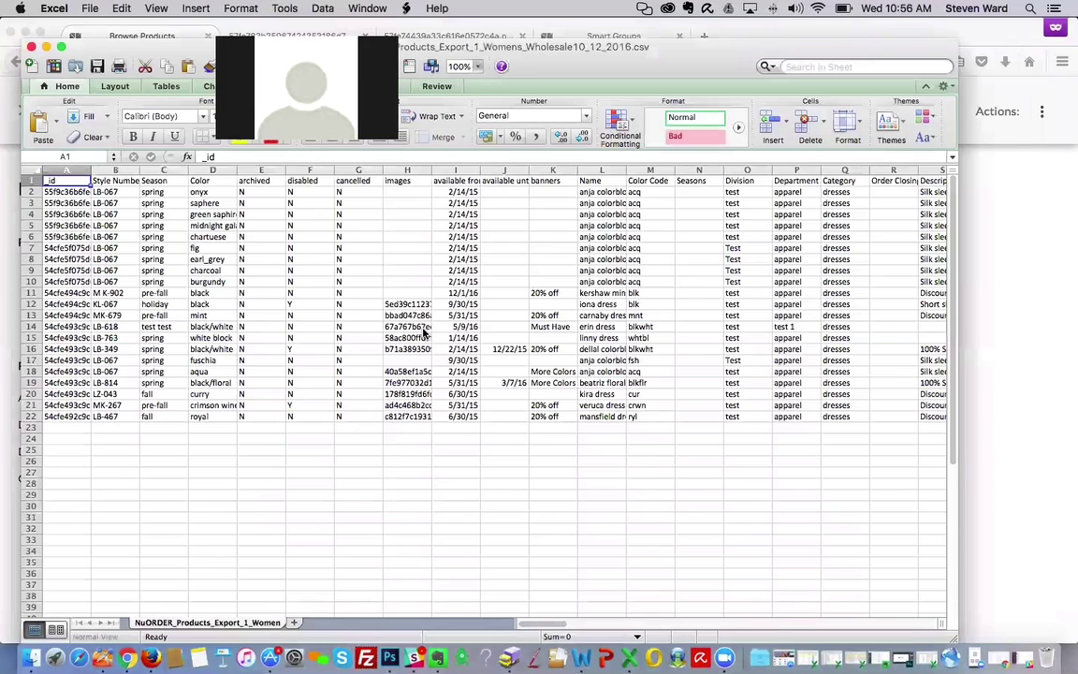
left_click(434, 284)
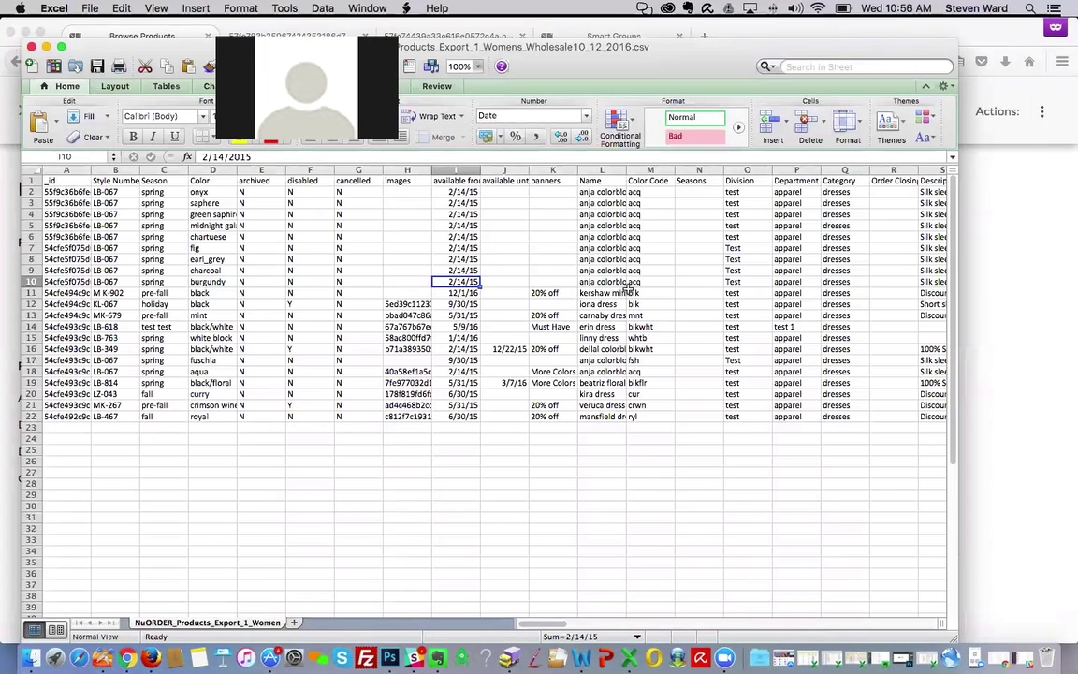
left_click(510, 270)
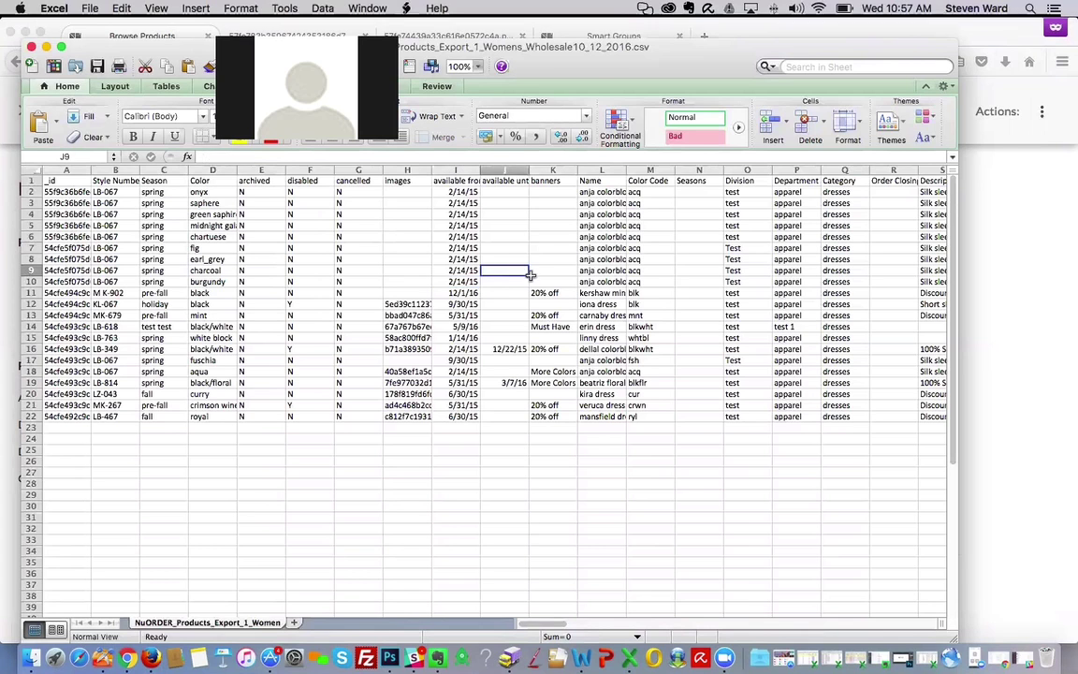
left_click(31, 46)
scroll(578, 374, "up", 1)
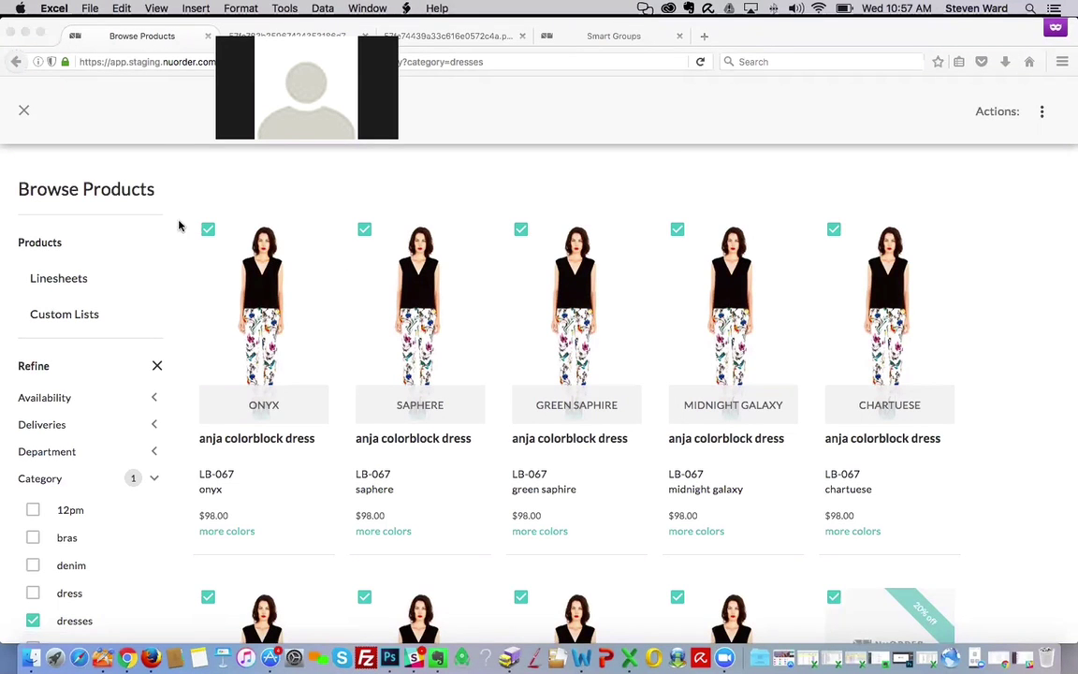
scroll(202, 299, "down", 5)
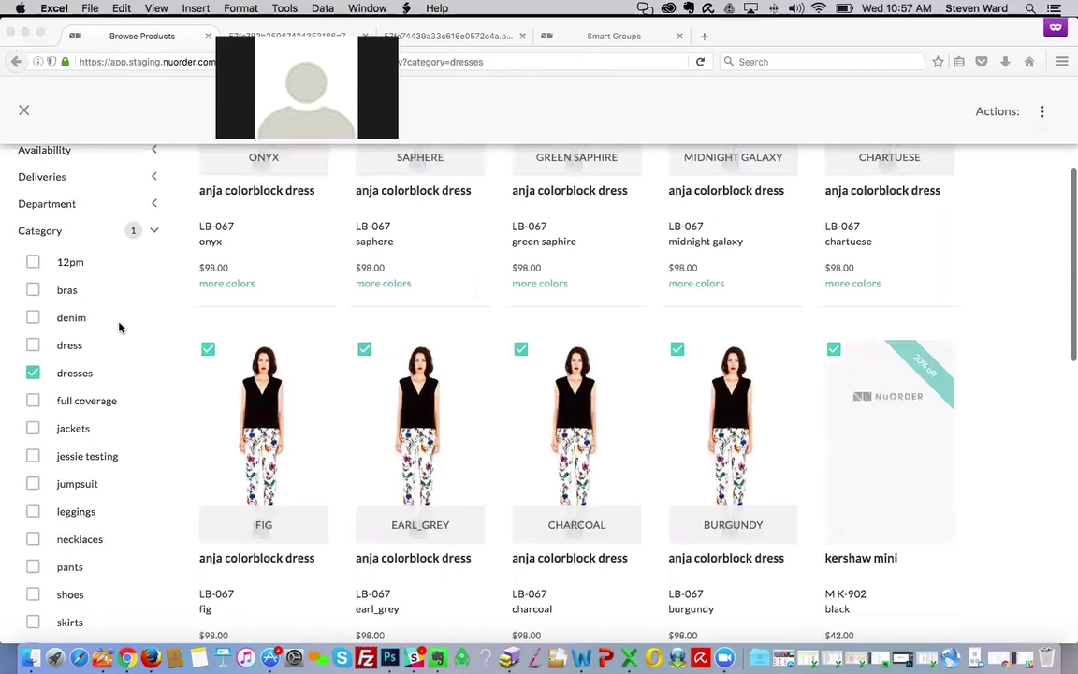
scroll(117, 324, "up", 1)
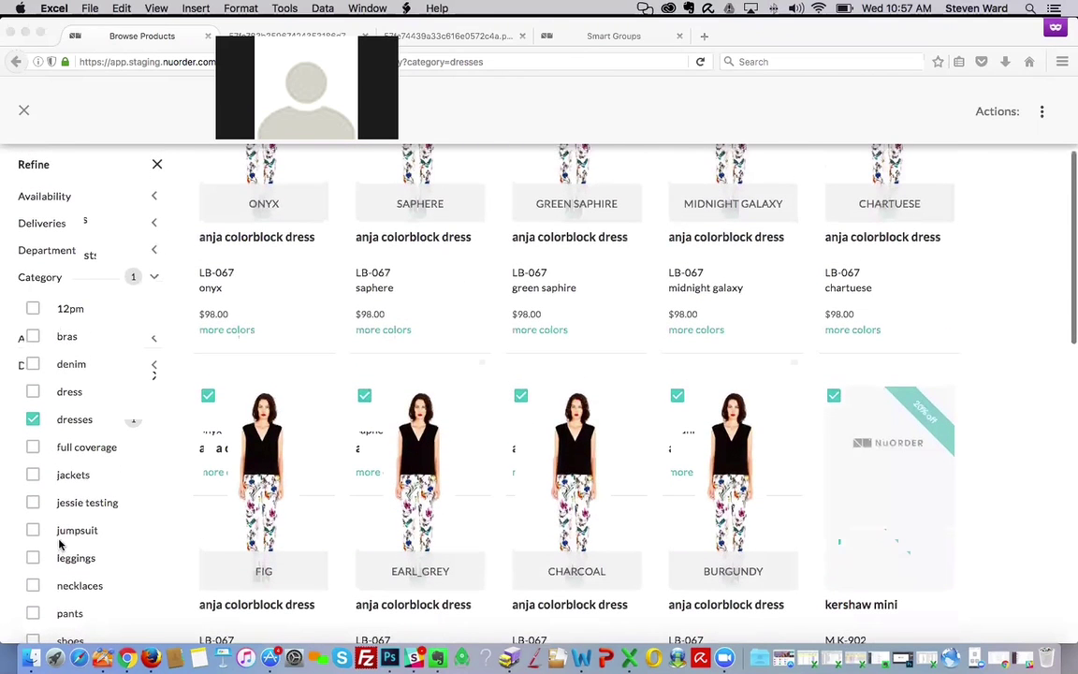
Remove the dresses category filter from the product gallery.
scroll(108, 337, "up", 2)
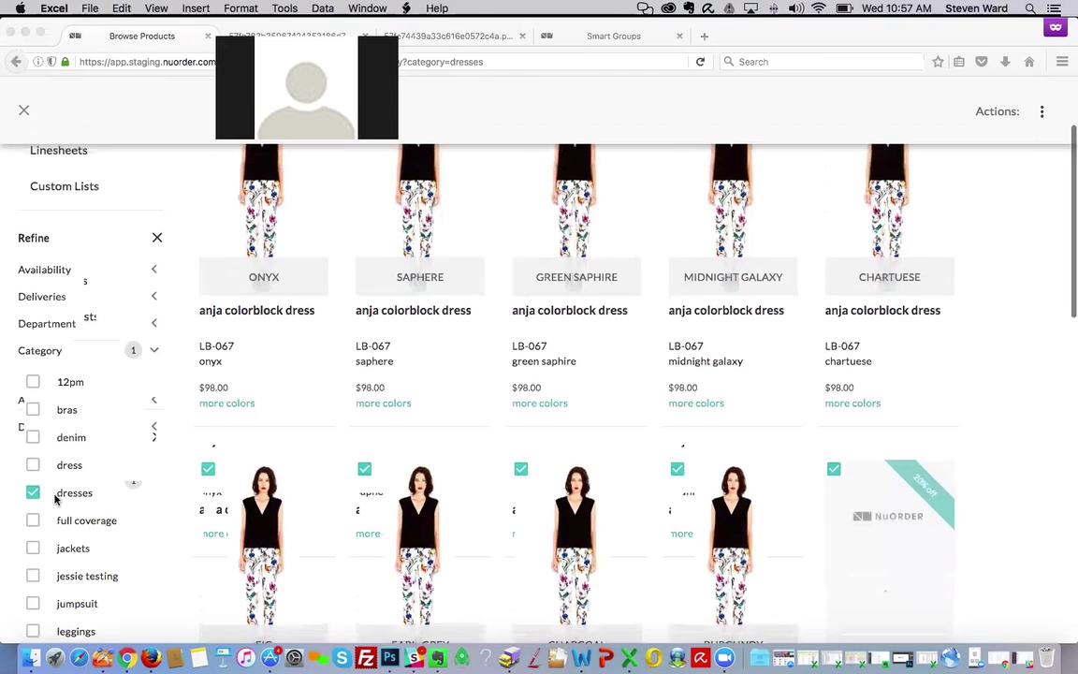
left_click(34, 492)
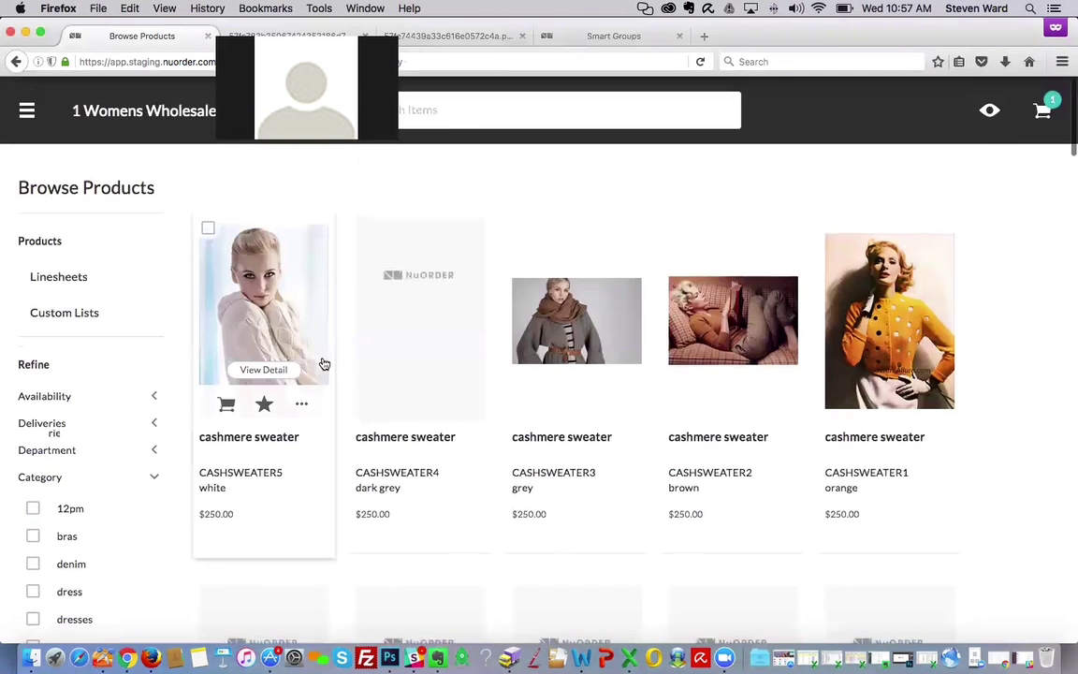
Check the bulk actions for the toast Wacoal retro chic bra and buff Wacoal renaissance rose bra, and clear the selection.
scroll(294, 252, "down", 10)
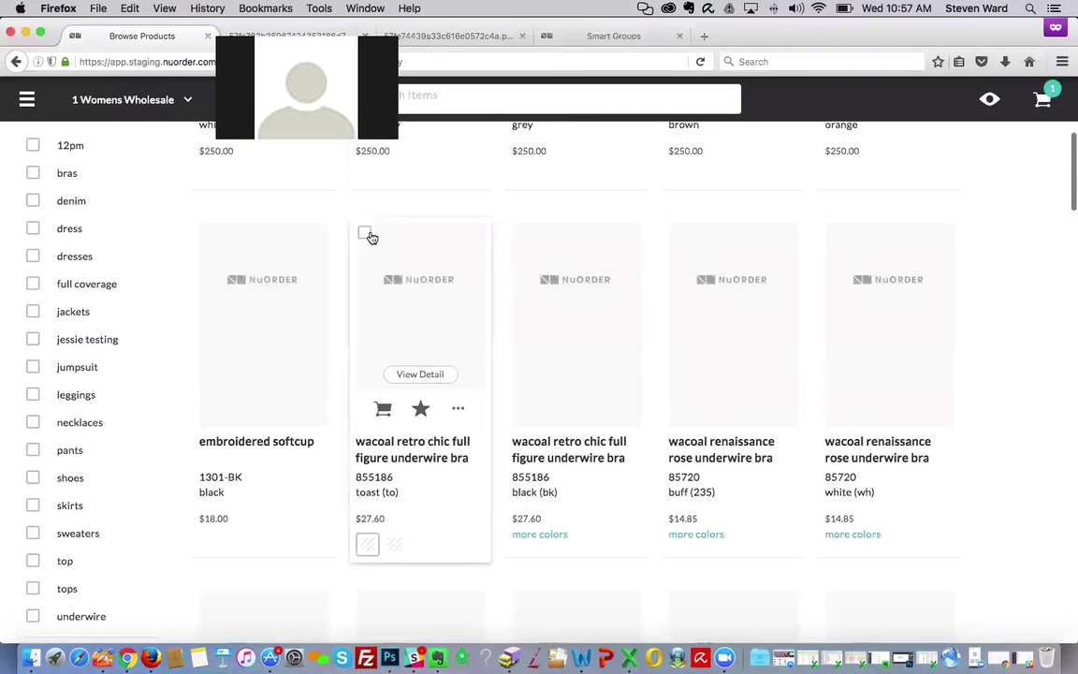
left_click(364, 233)
scroll(543, 320, "down", 1)
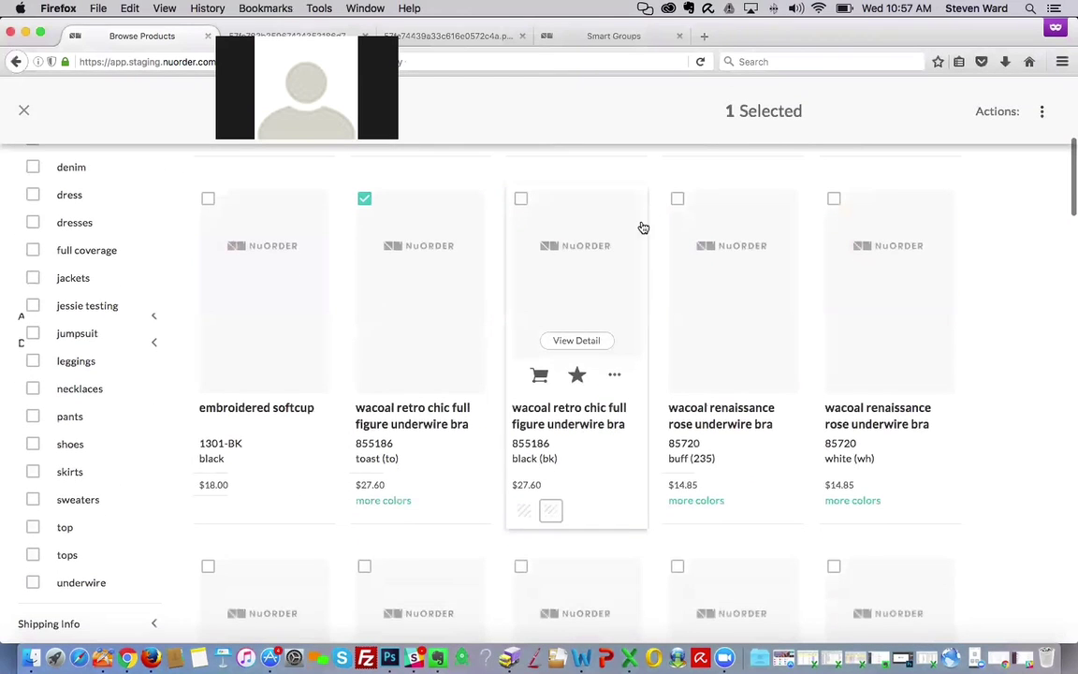
left_click(677, 200)
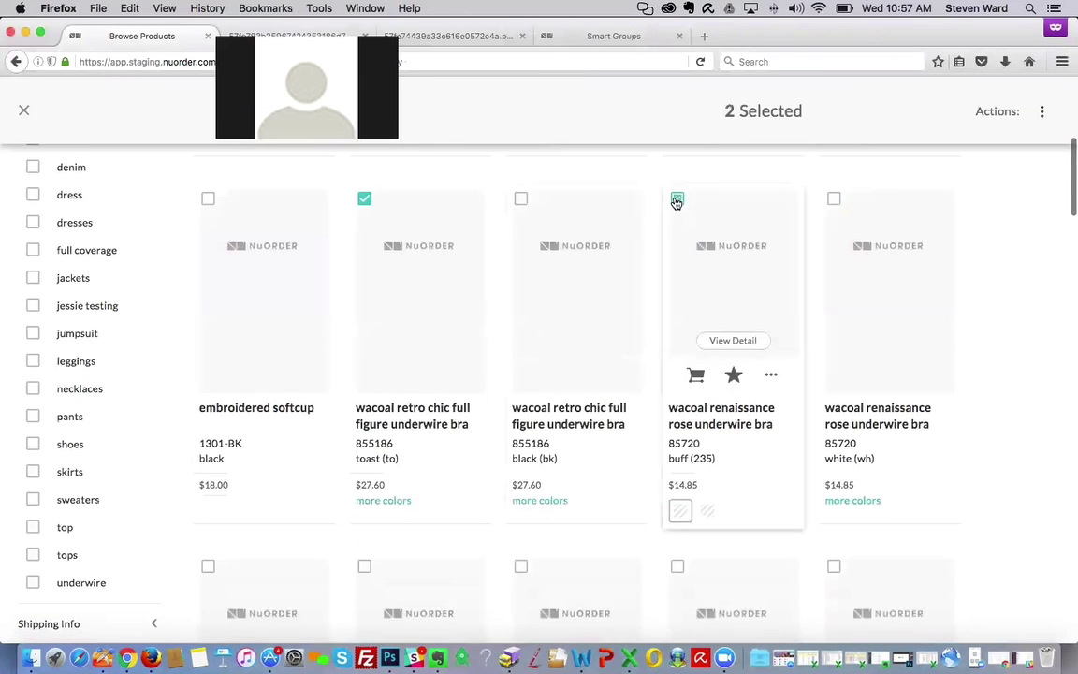
left_click(1045, 111)
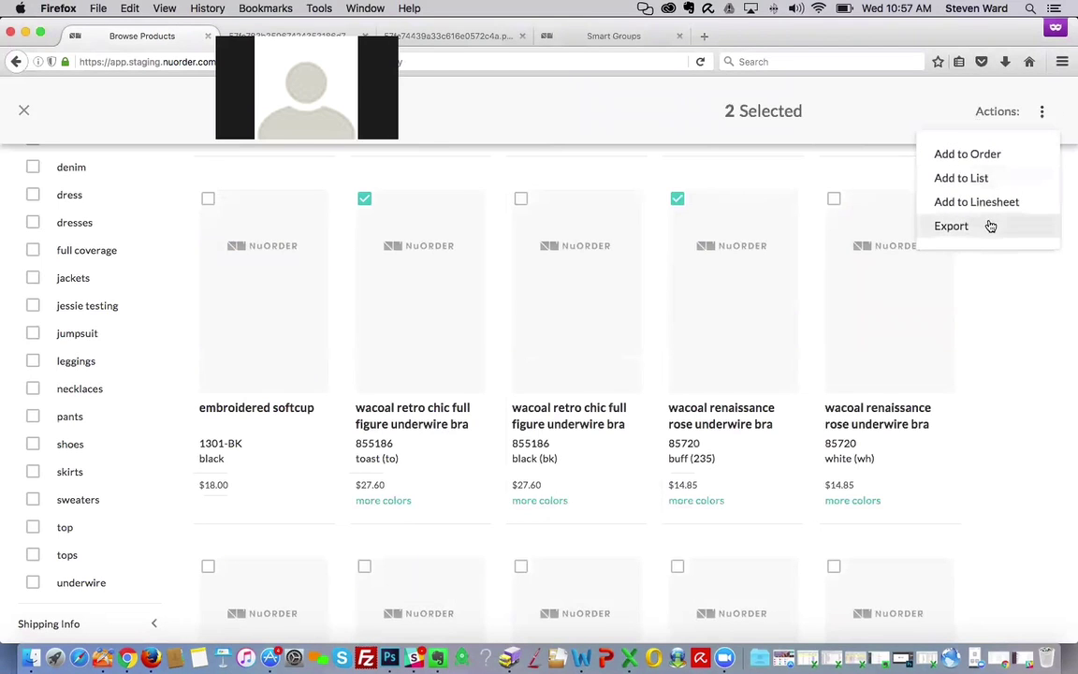
left_click(988, 294)
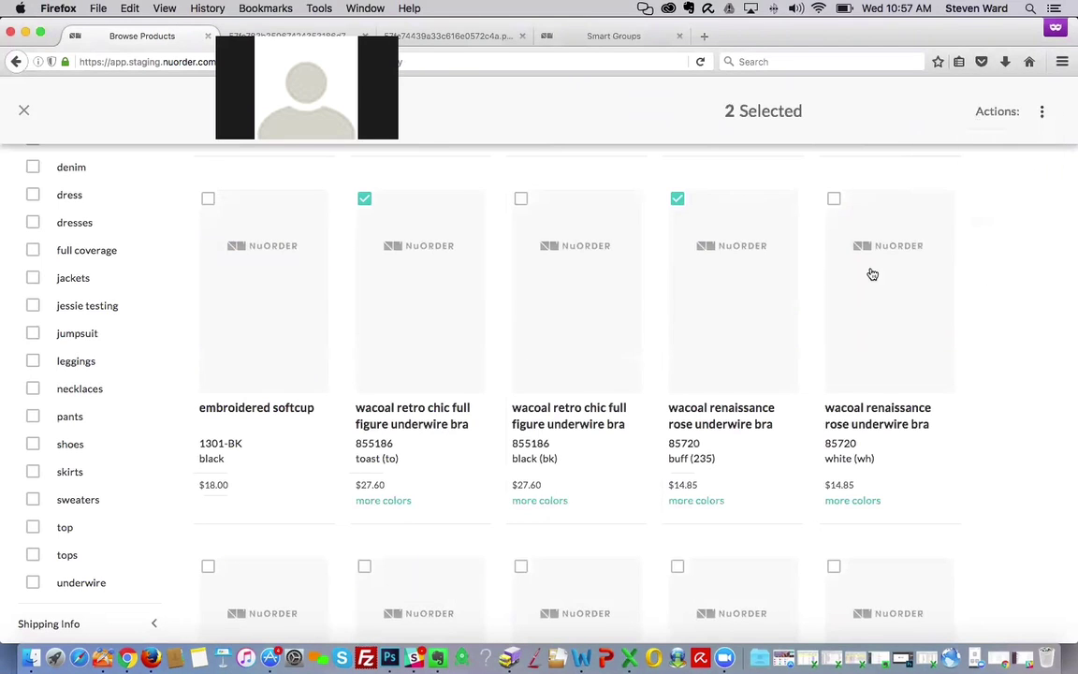
left_click(682, 202)
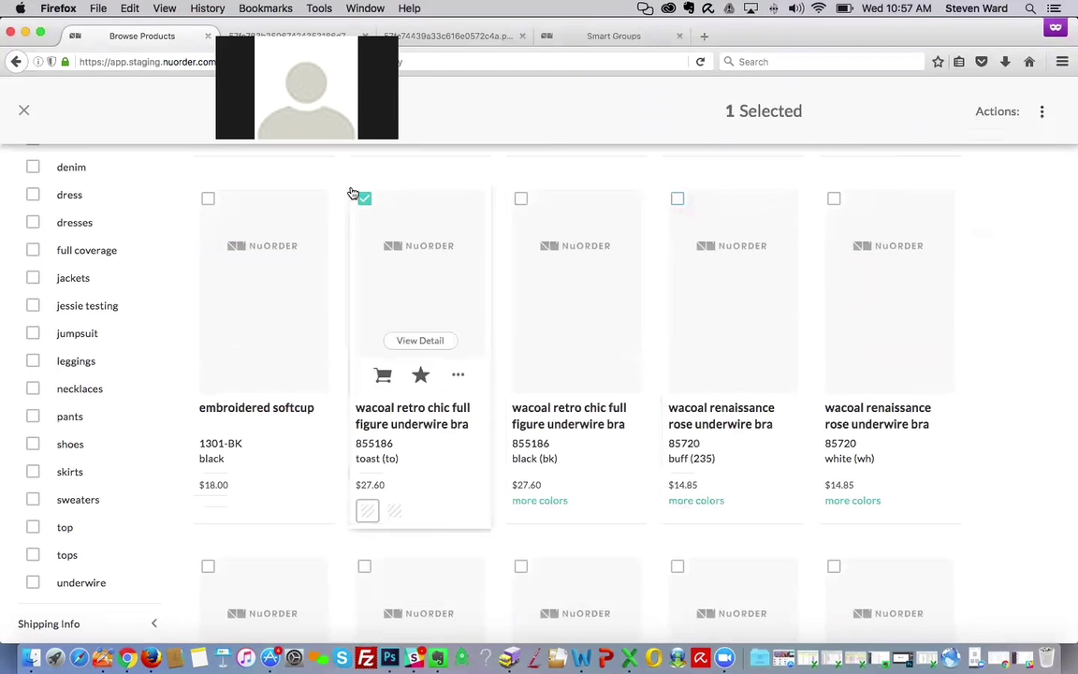
scroll(462, 236, "up", 10)
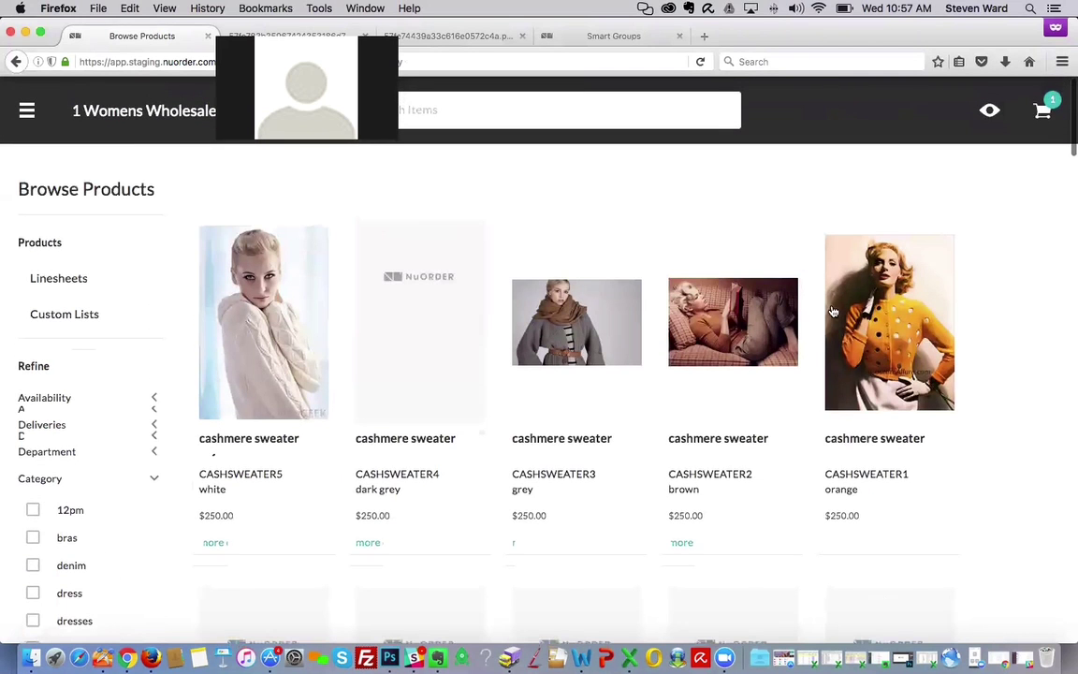
scroll(852, 301, "down", 1)
scroll(852, 302, "up", 1)
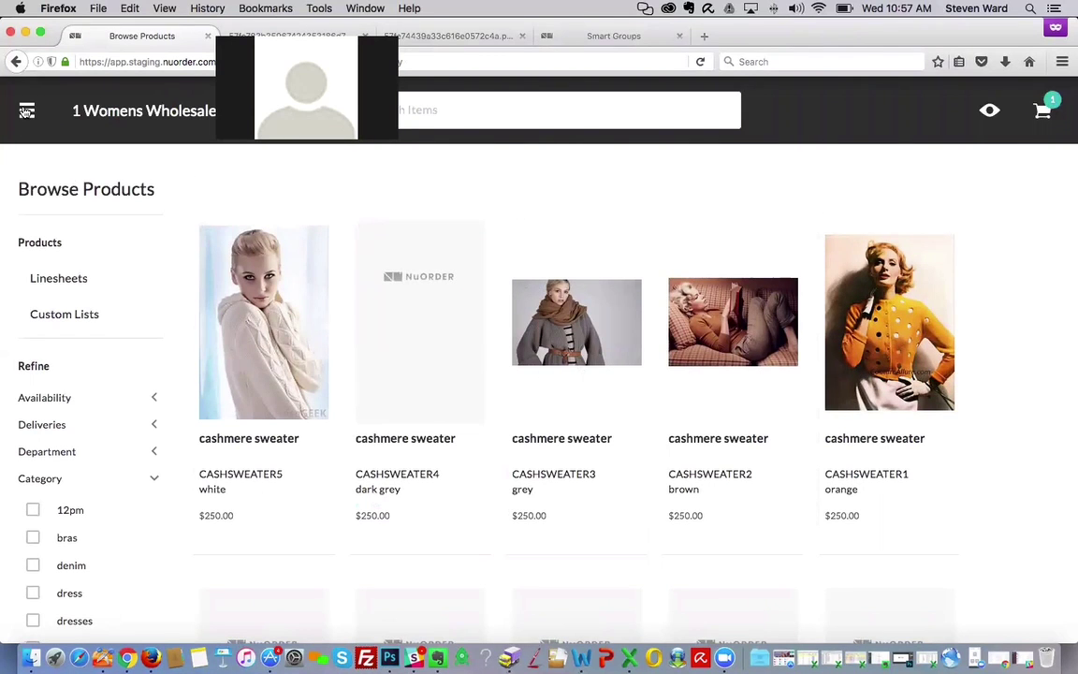
Go to the inventory page in the brand's admin area.
left_click(26, 111)
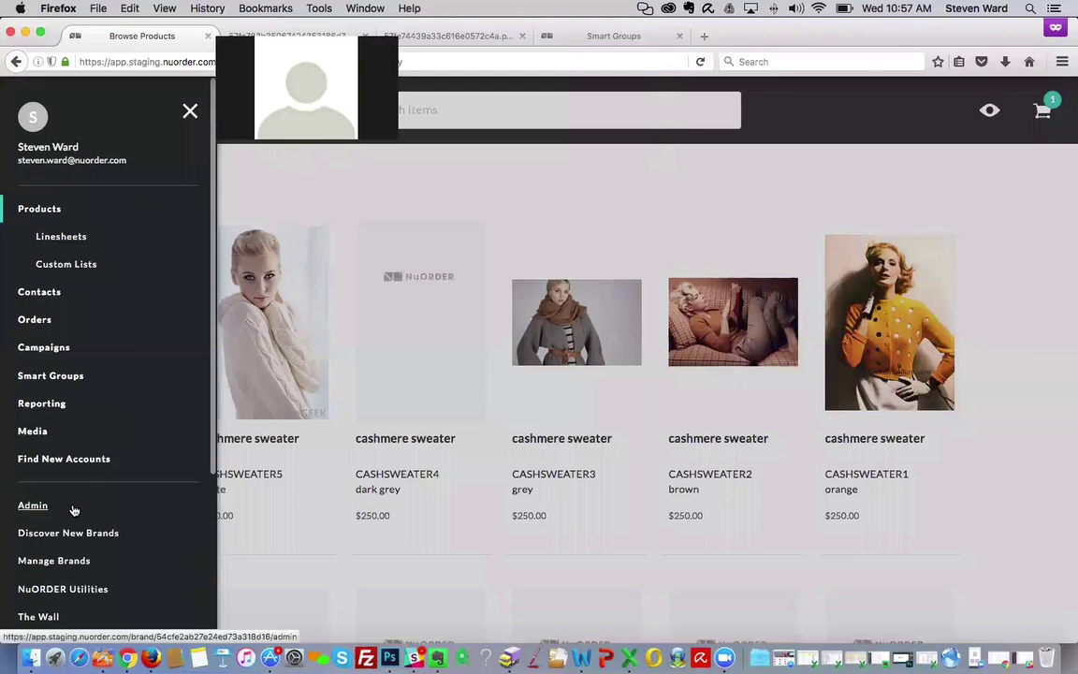
scroll(96, 405, "down", 3)
left_click(41, 418)
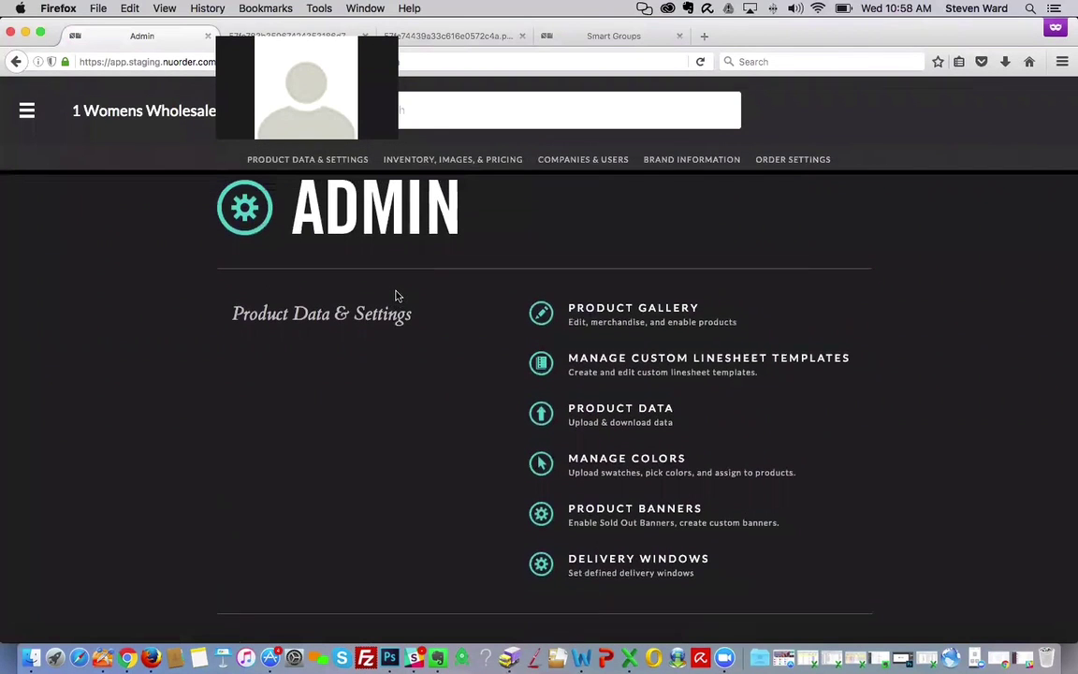
scroll(406, 299, "down", 10)
scroll(652, 246, "up", 1)
left_click(652, 245)
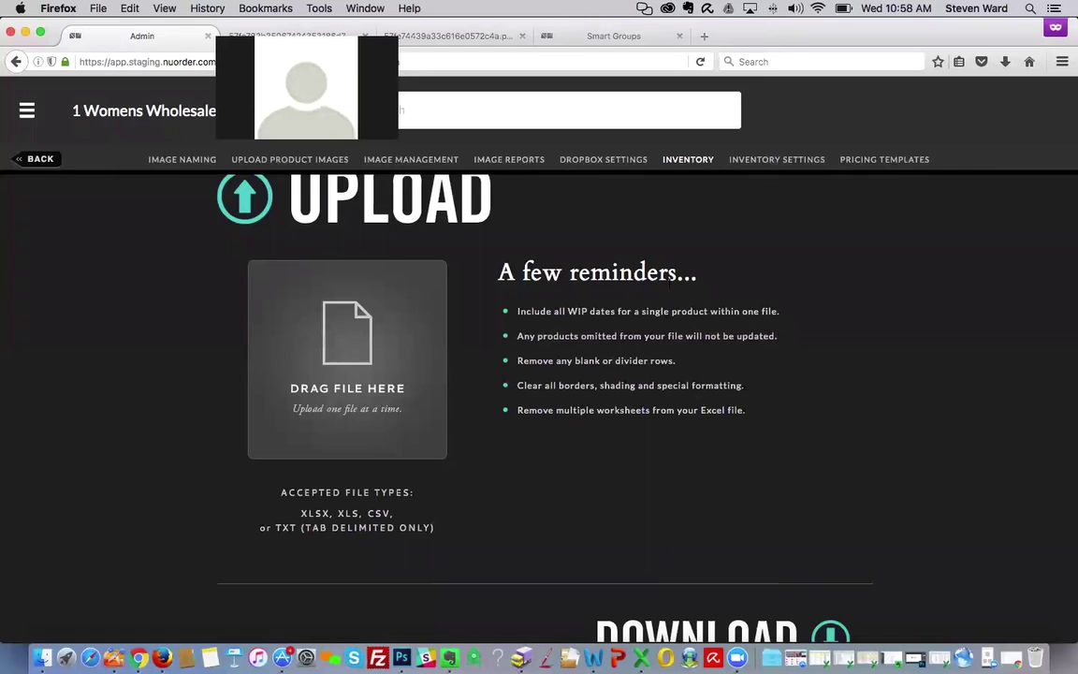
Examine the inventory upload area, its file preparation reminders and accepted file types, and the download formats for inventory data.
scroll(670, 281, "up", 1)
scroll(513, 334, "up", 1)
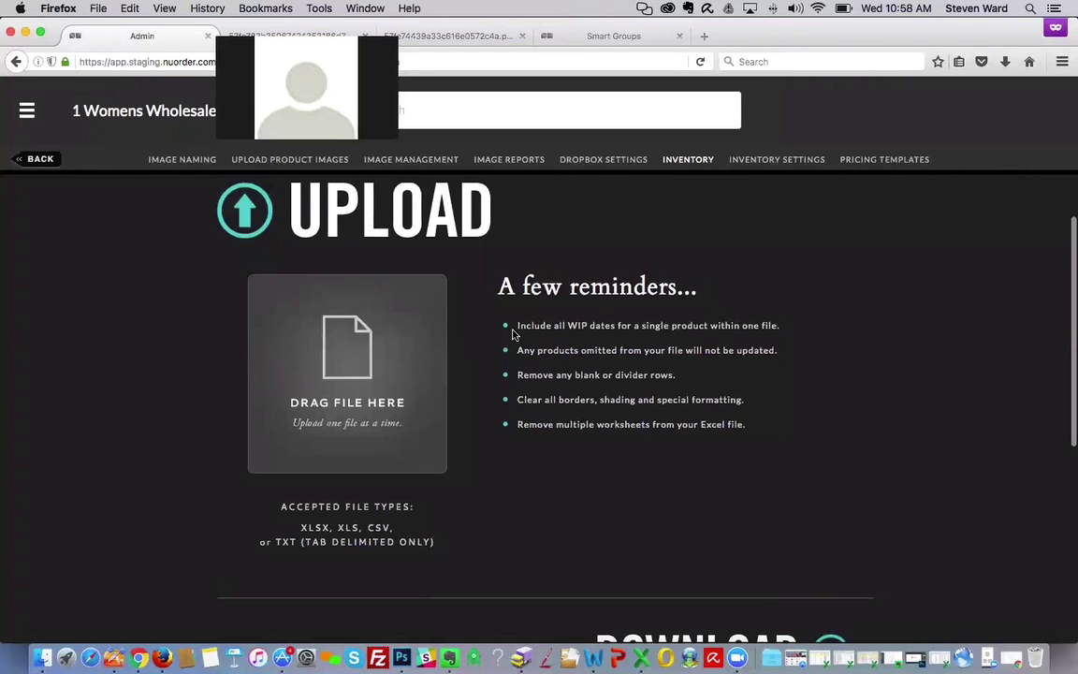
scroll(486, 319, "up", 5)
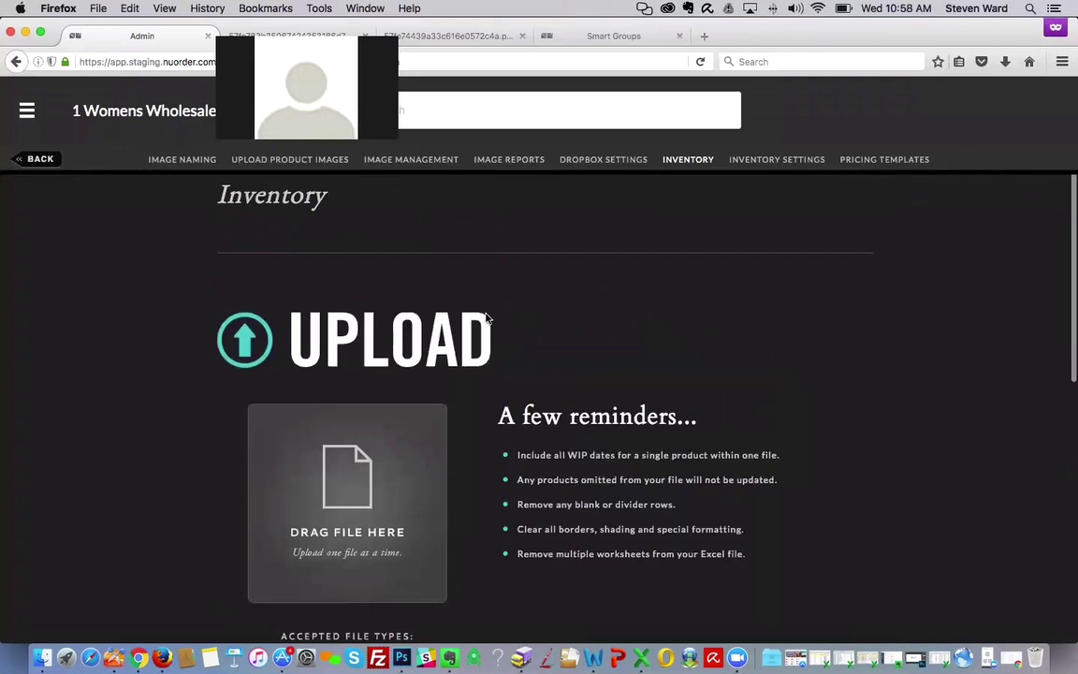
scroll(621, 470, "down", 3)
scroll(618, 465, "up", 3)
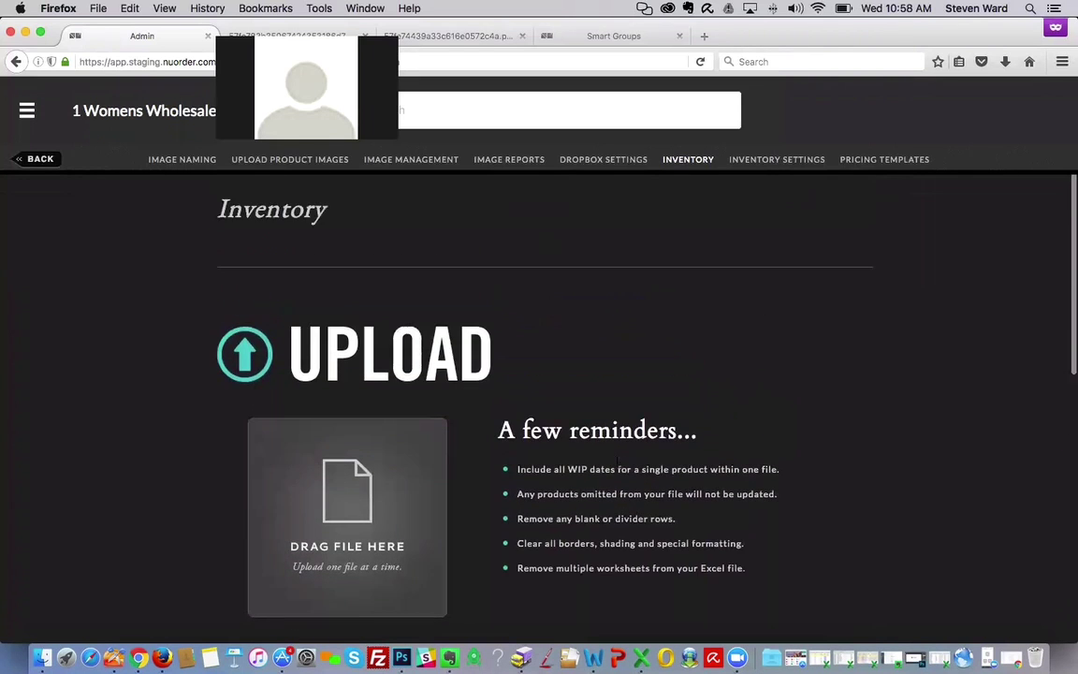
scroll(621, 464, "down", 1)
scroll(655, 459, "down", 10)
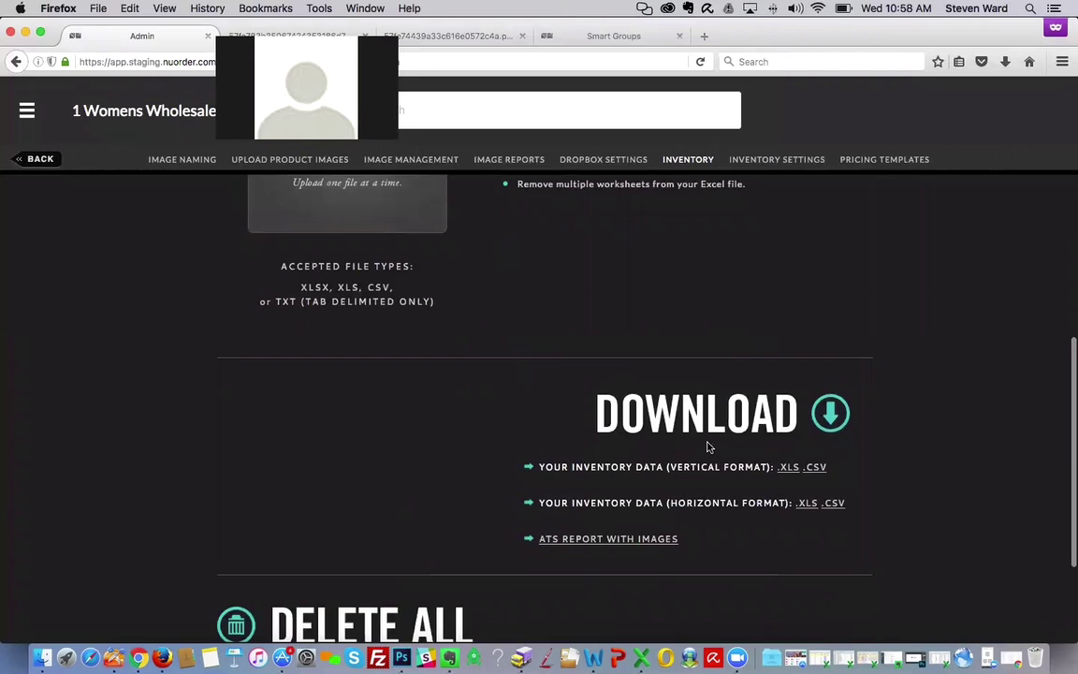
scroll(789, 482, "up", 1)
scroll(789, 481, "up", 3)
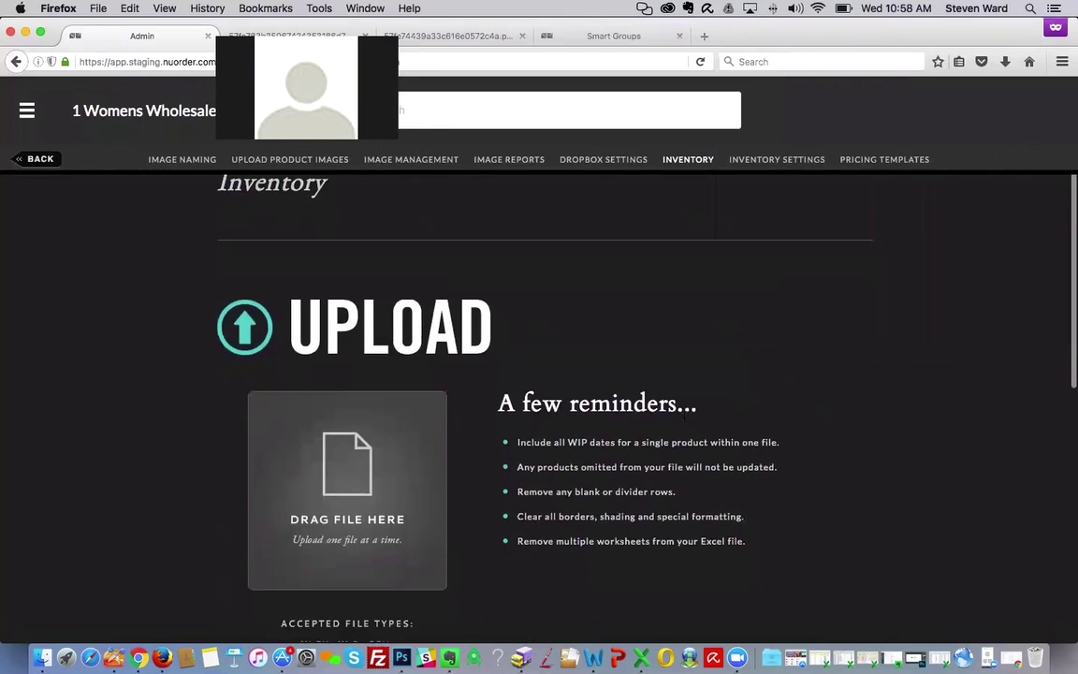
scroll(581, 393, "up", 2)
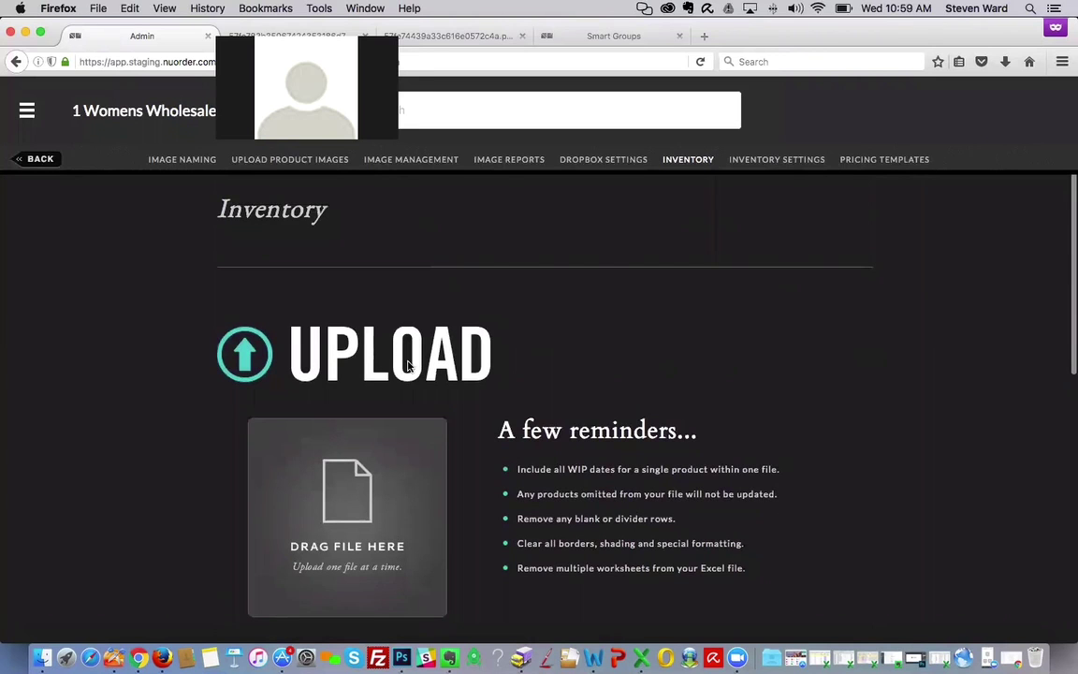
scroll(409, 390, "down", 2)
scroll(468, 363, "down", 1)
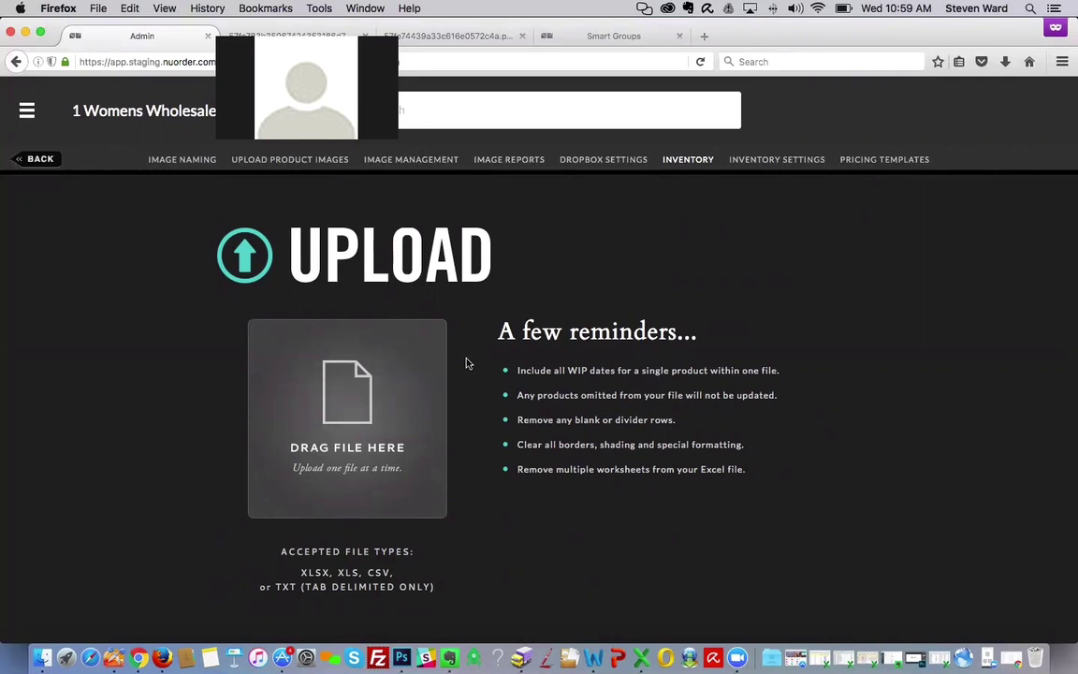
scroll(470, 363, "up", 1)
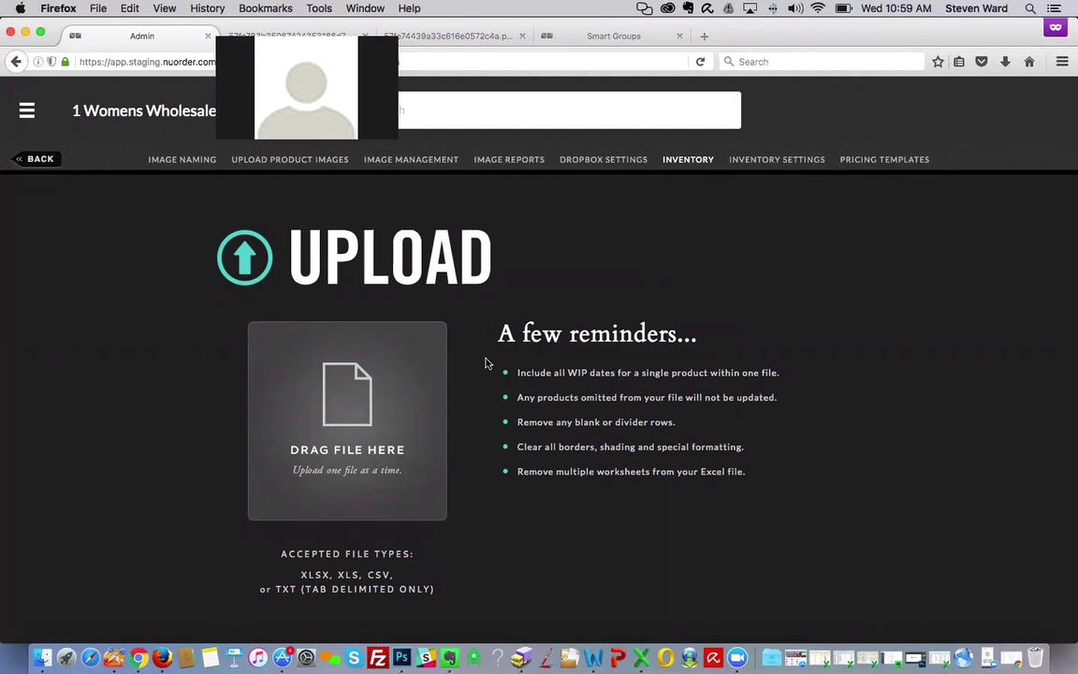
scroll(487, 364, "down", 2)
scroll(490, 362, "up", 2)
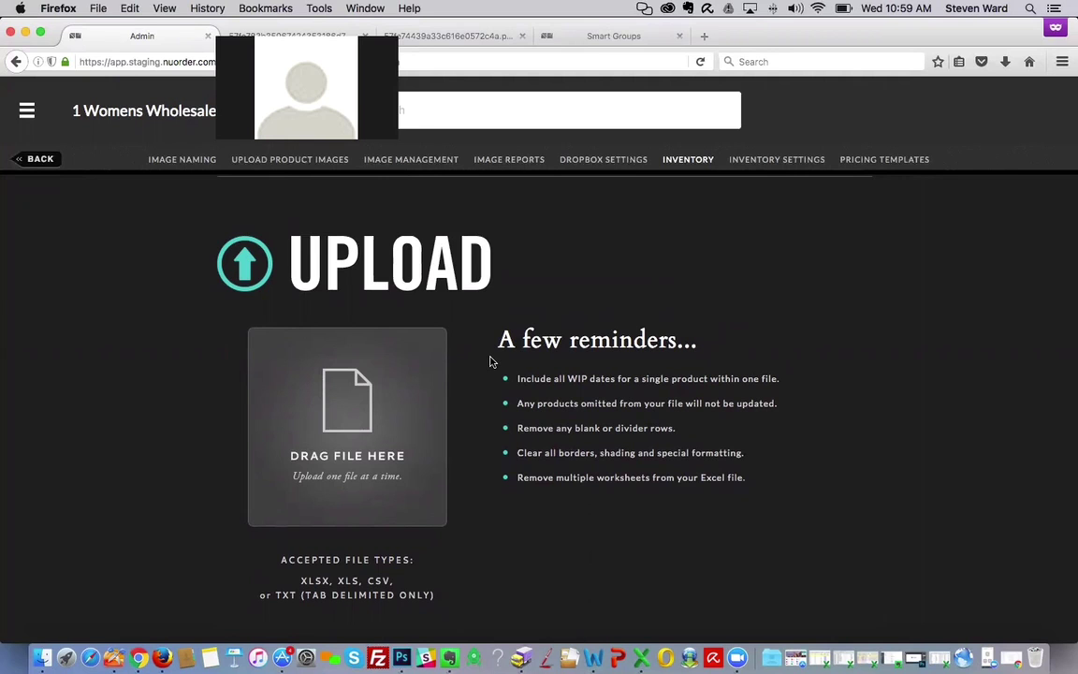
scroll(506, 339, "up", 1)
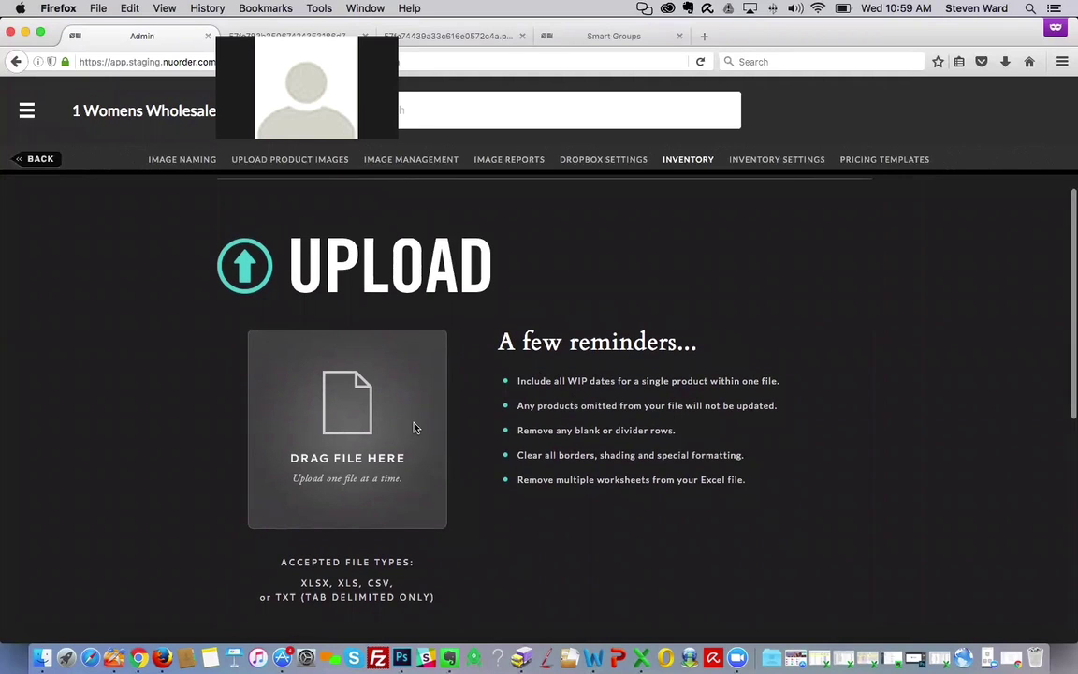
scroll(421, 356, "down", 2)
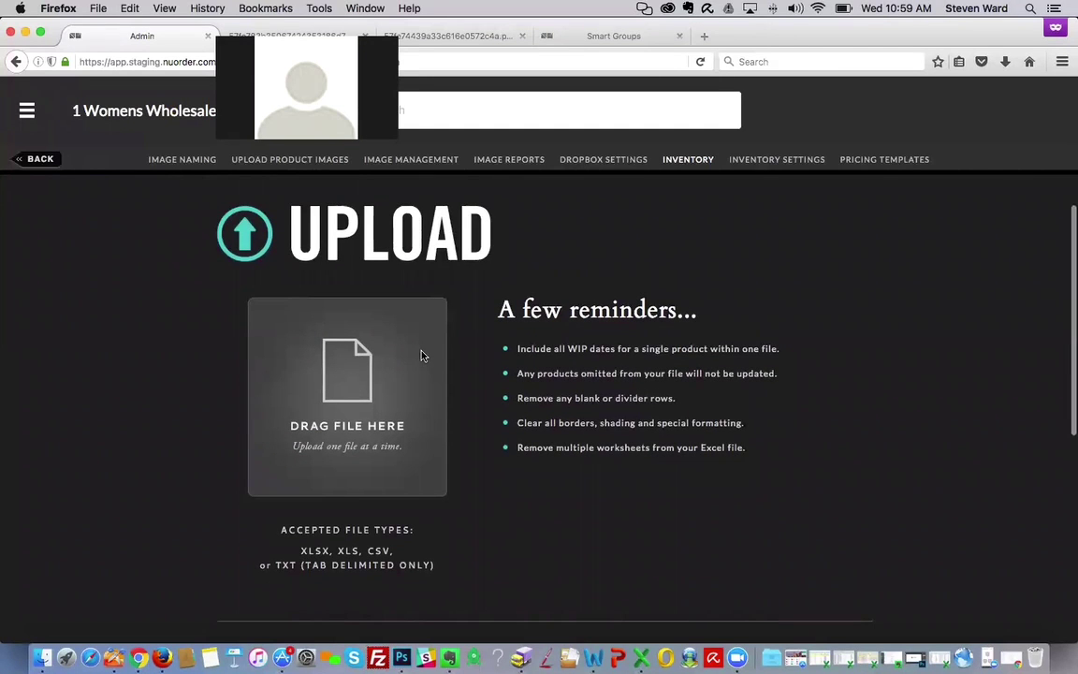
Look over the inventory page's download and delete-all options, and return to the upload section.
scroll(442, 368, "down", 5)
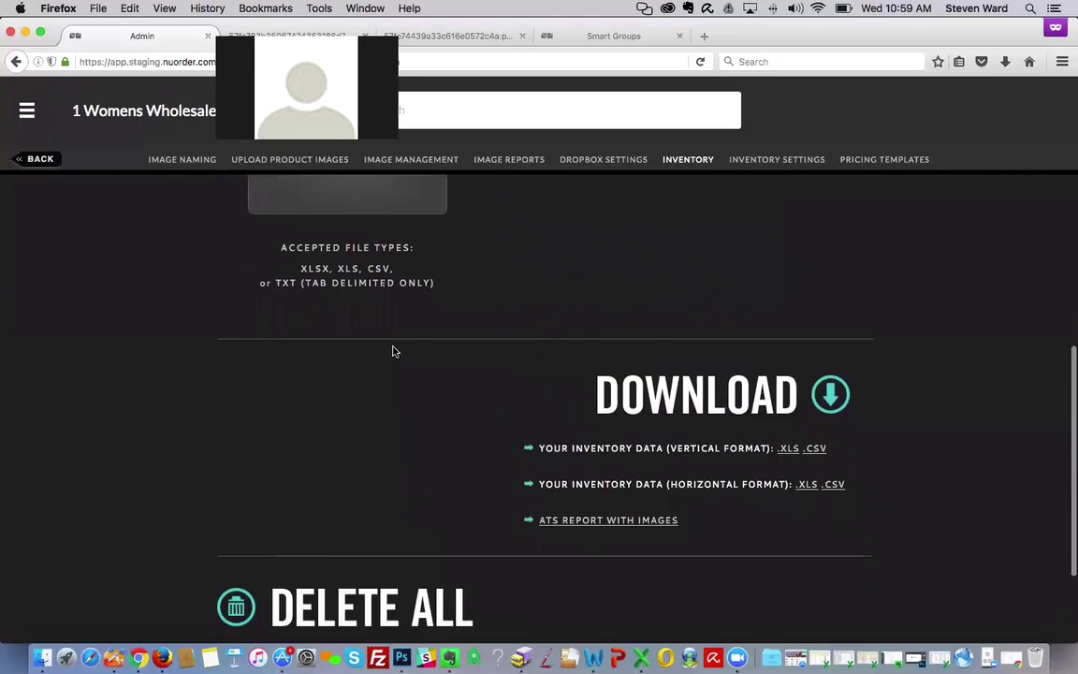
scroll(374, 349, "down", 2)
scroll(378, 362, "down", 1)
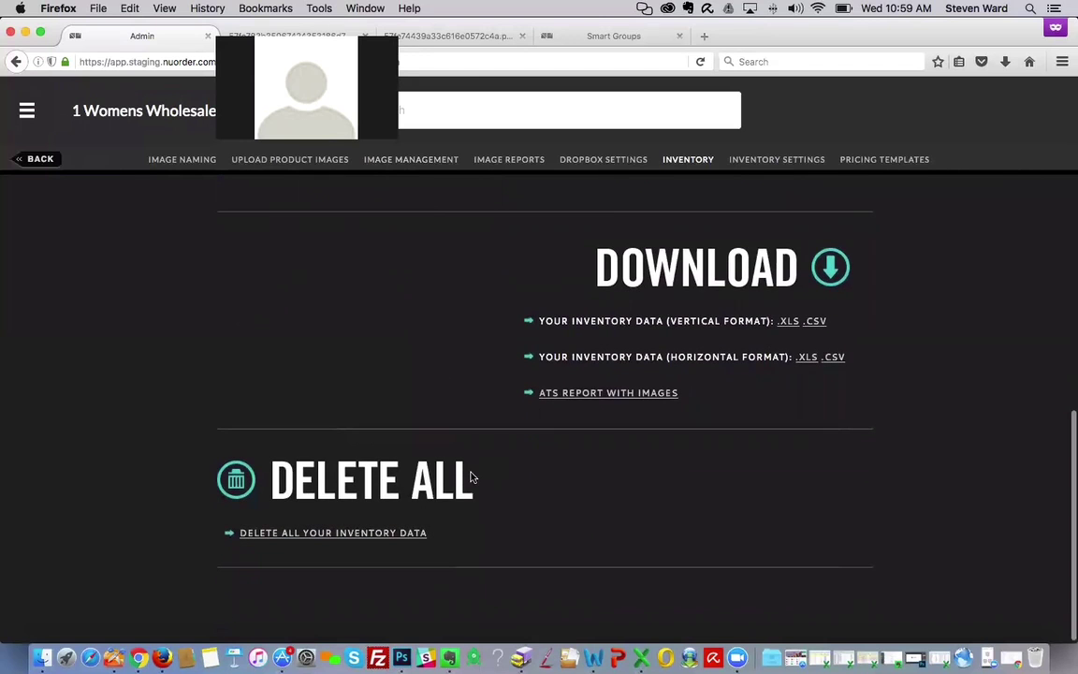
scroll(444, 320, "up", 3)
scroll(445, 320, "up", 5)
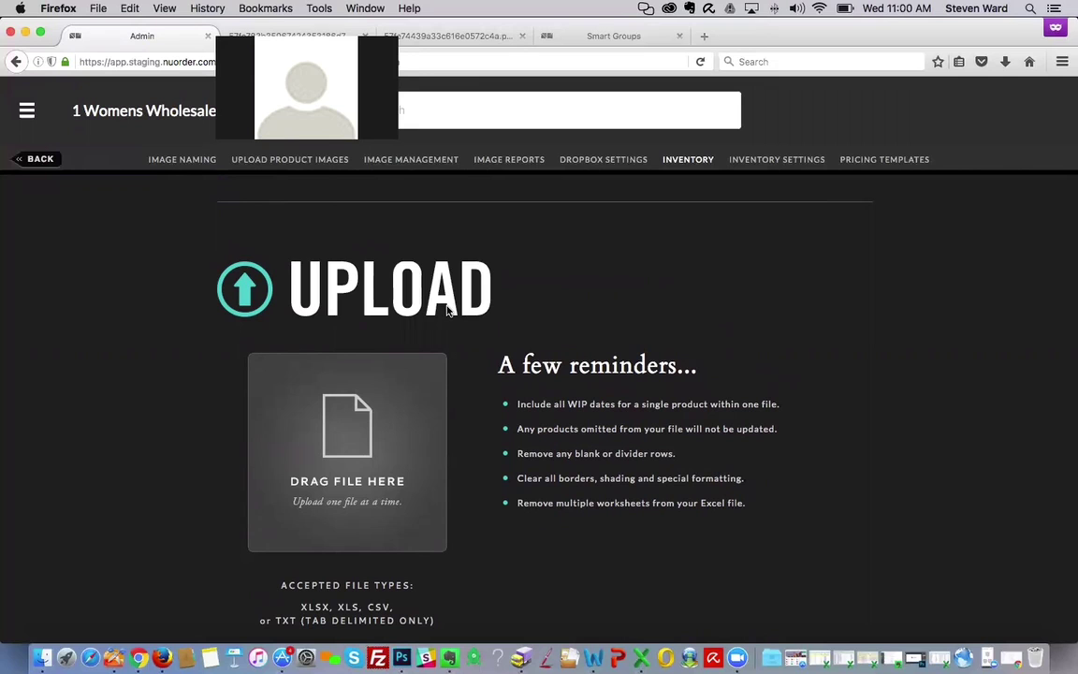
scroll(434, 366, "down", 1)
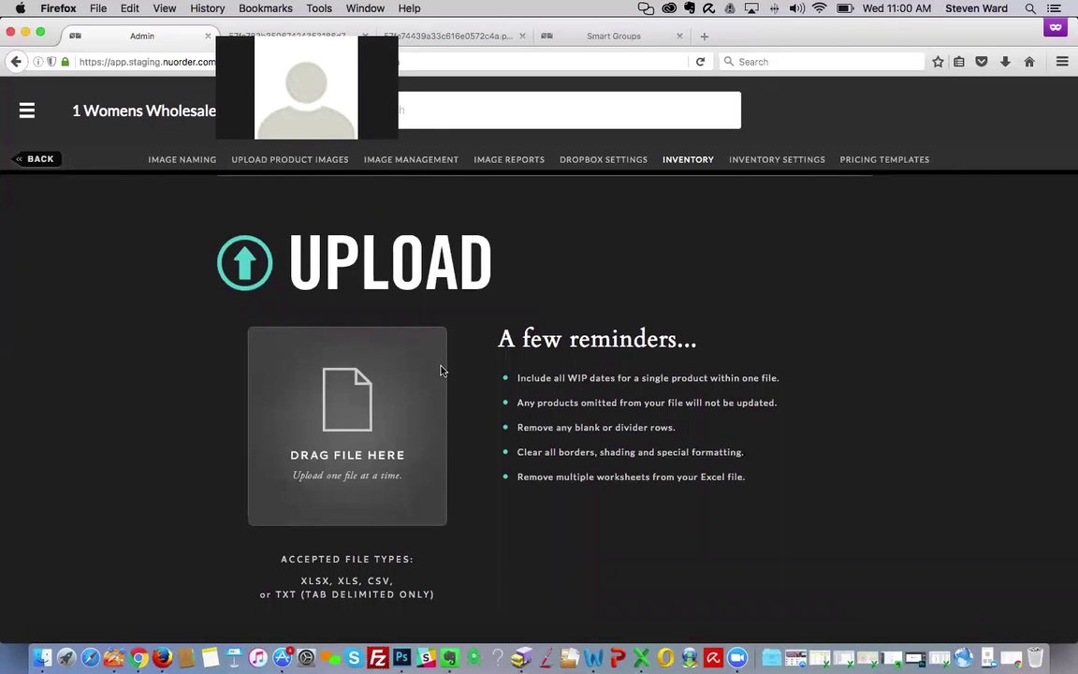
scroll(442, 371, "down", 5)
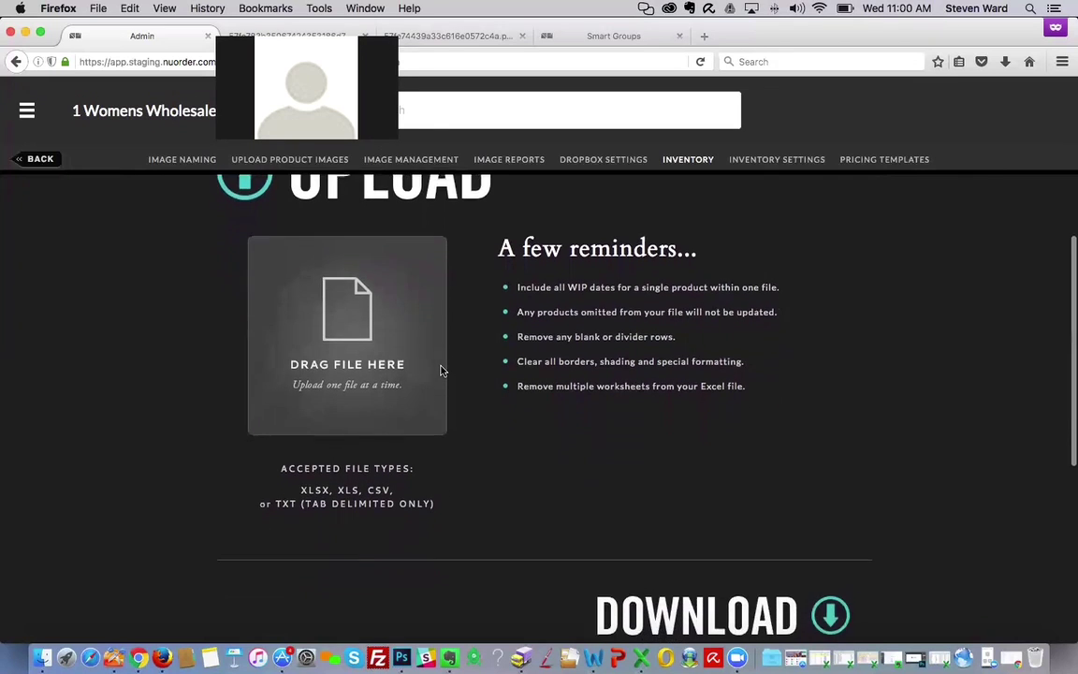
scroll(442, 371, "up", 5)
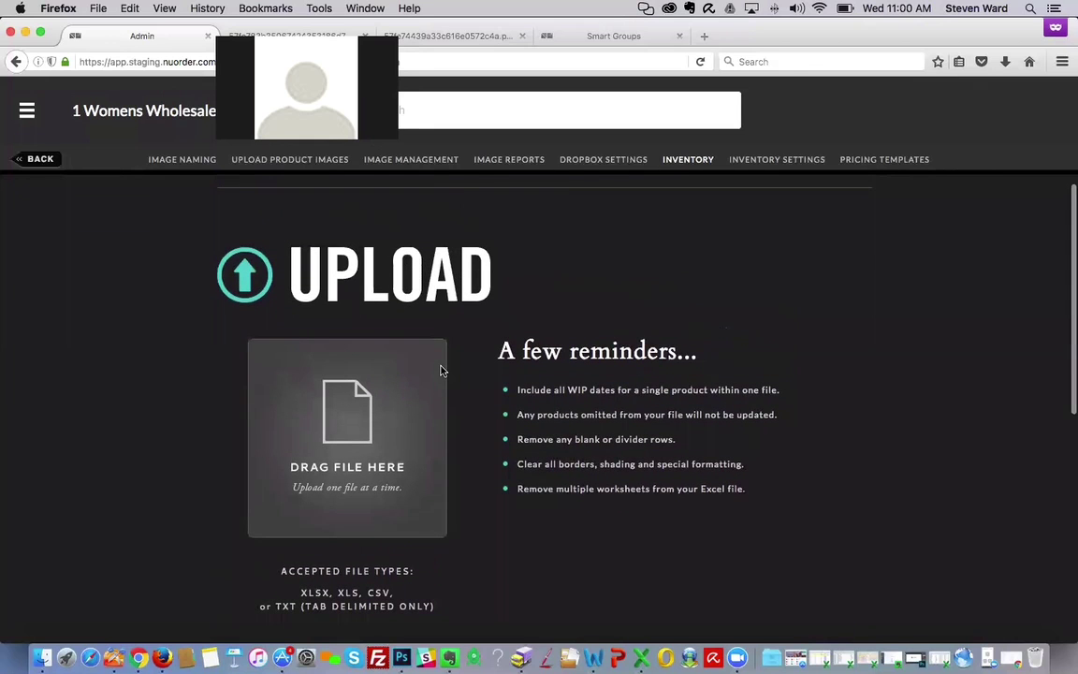